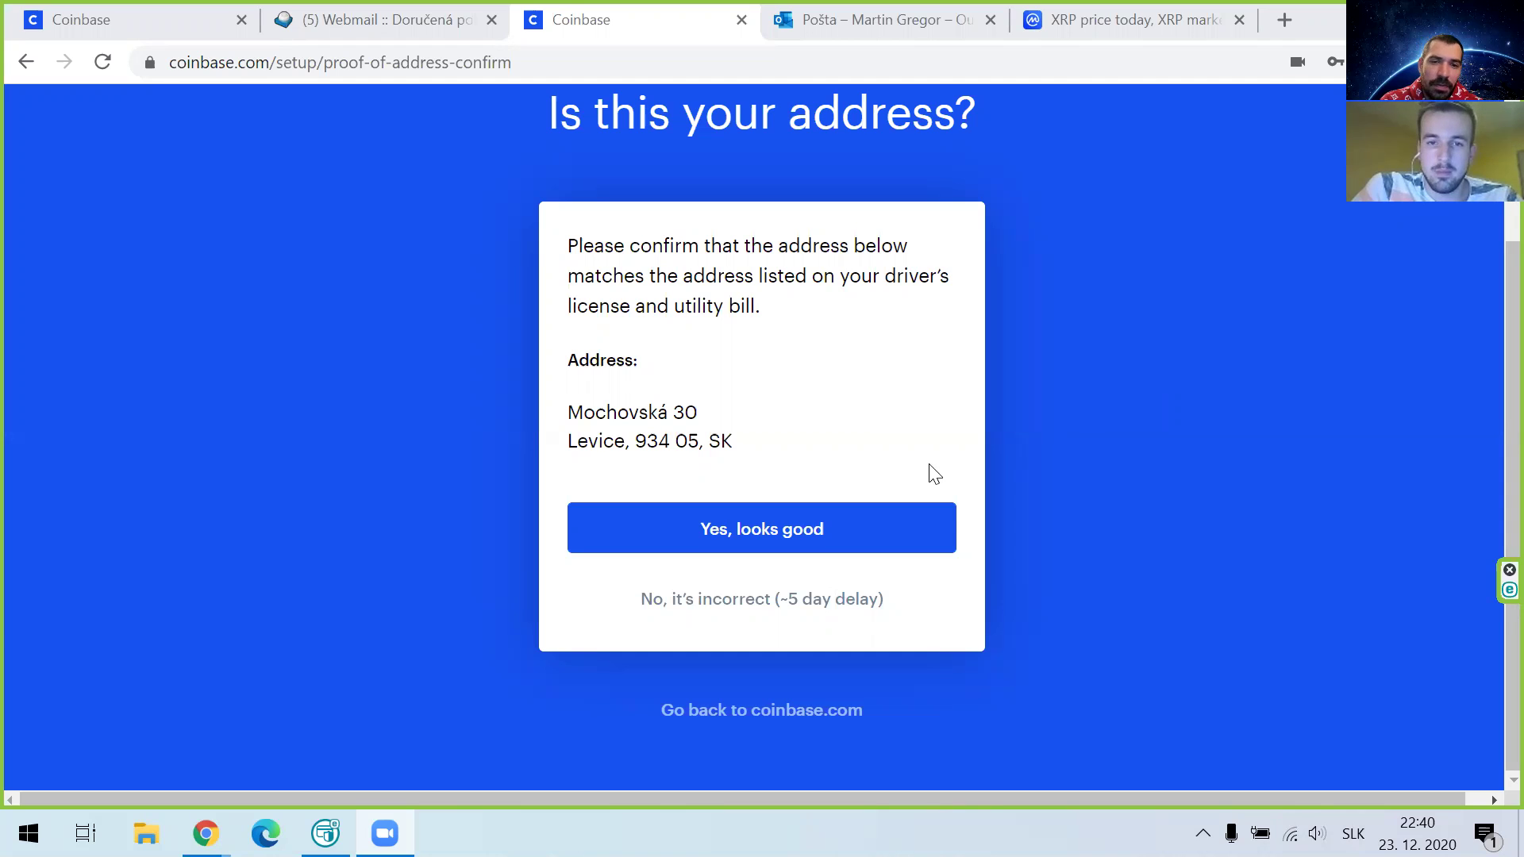
# - Answer 'Yes, looks good' to confirm the displayed home address is correct
pyautogui.click(808, 527)
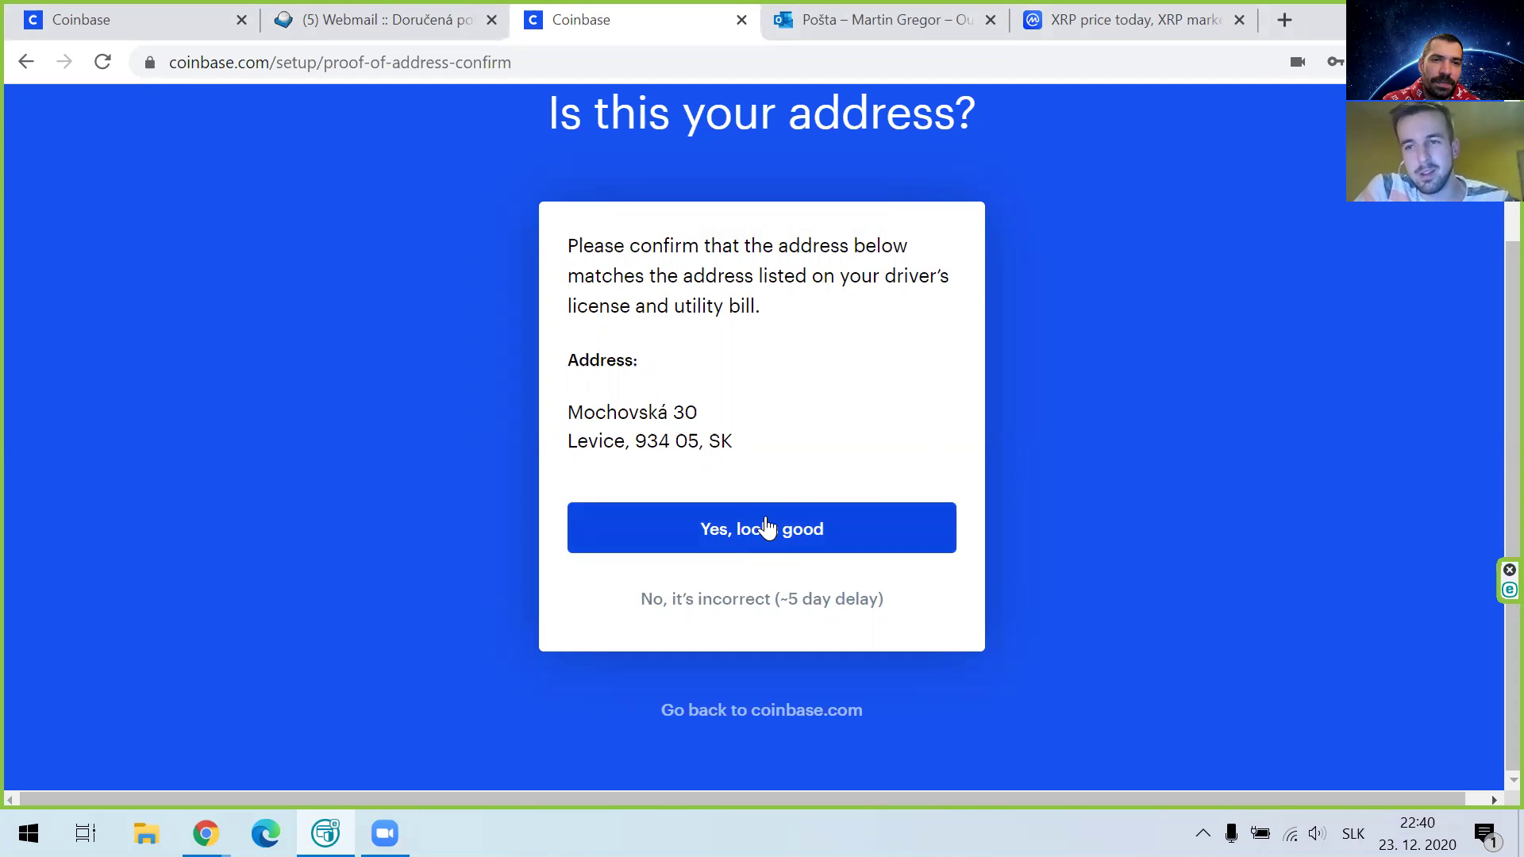
# - Confirm the address, then sign in with the account e-mail and password
pyautogui.click(800, 527)
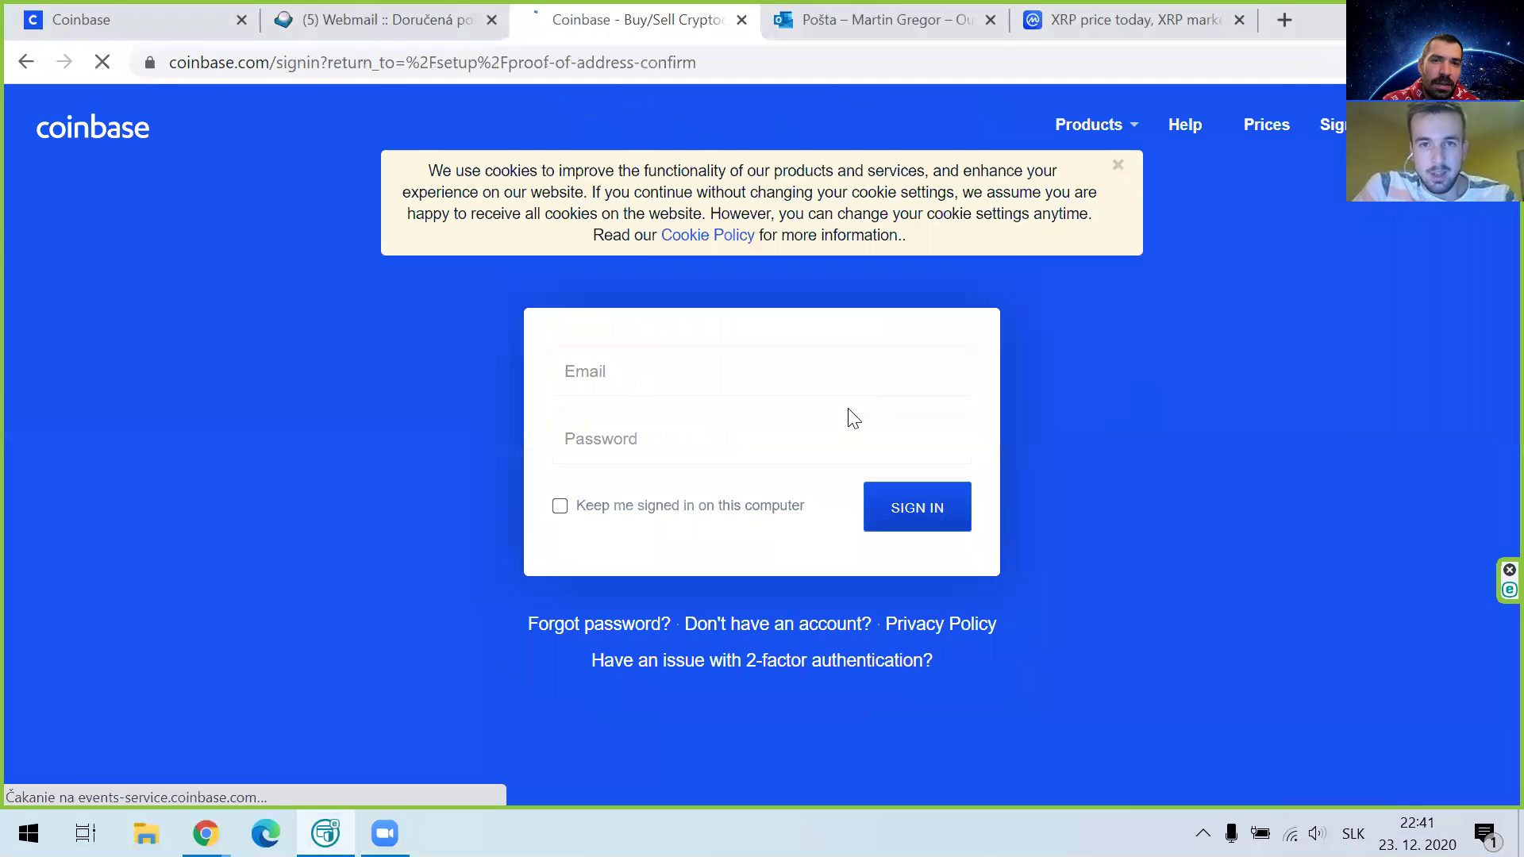
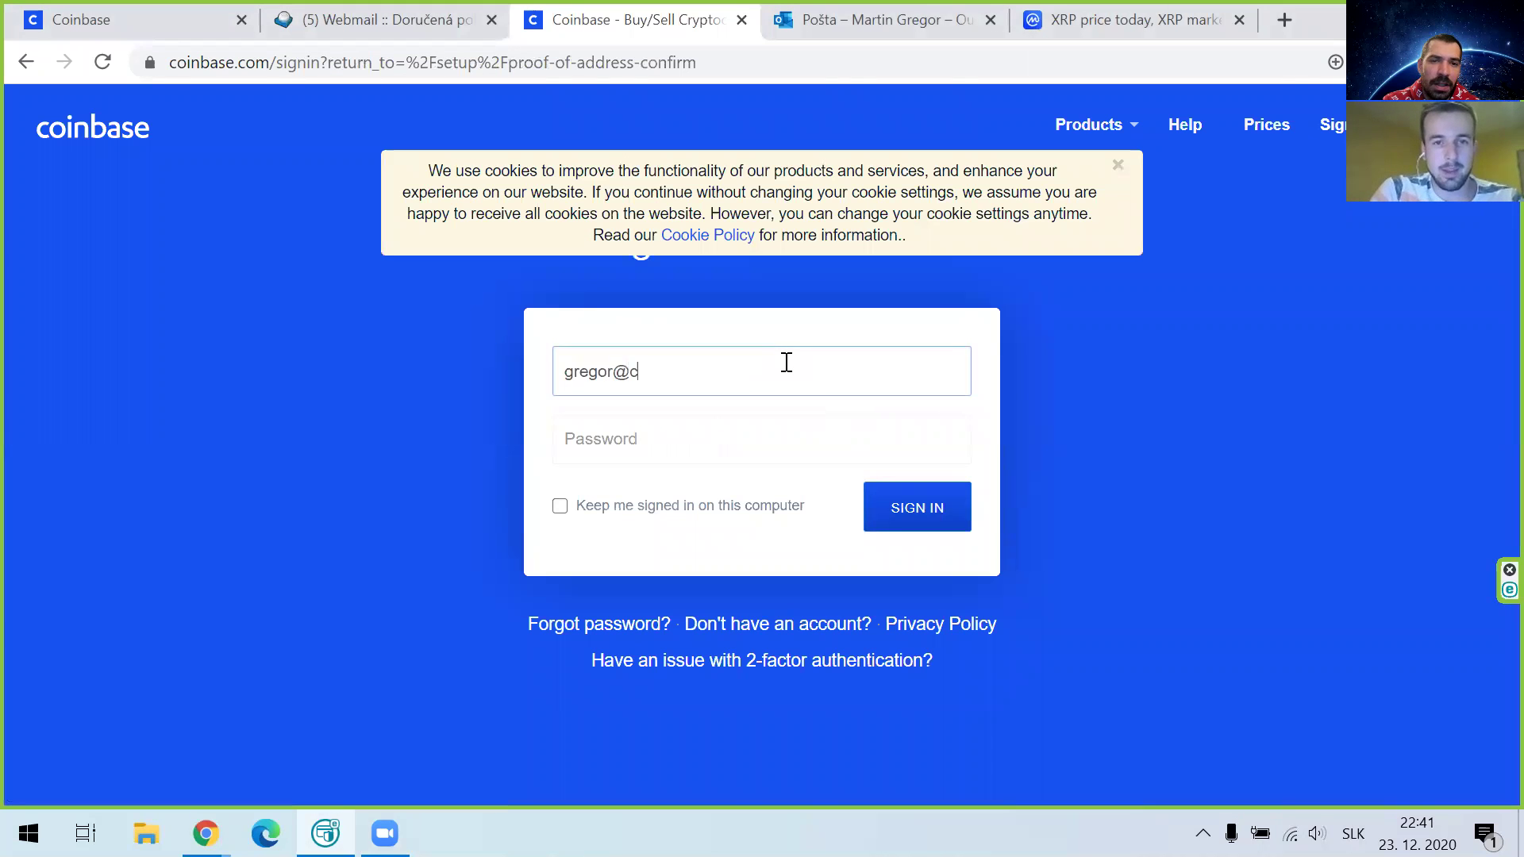
pyautogui.press('Tab')
pyautogui.write('••••••')
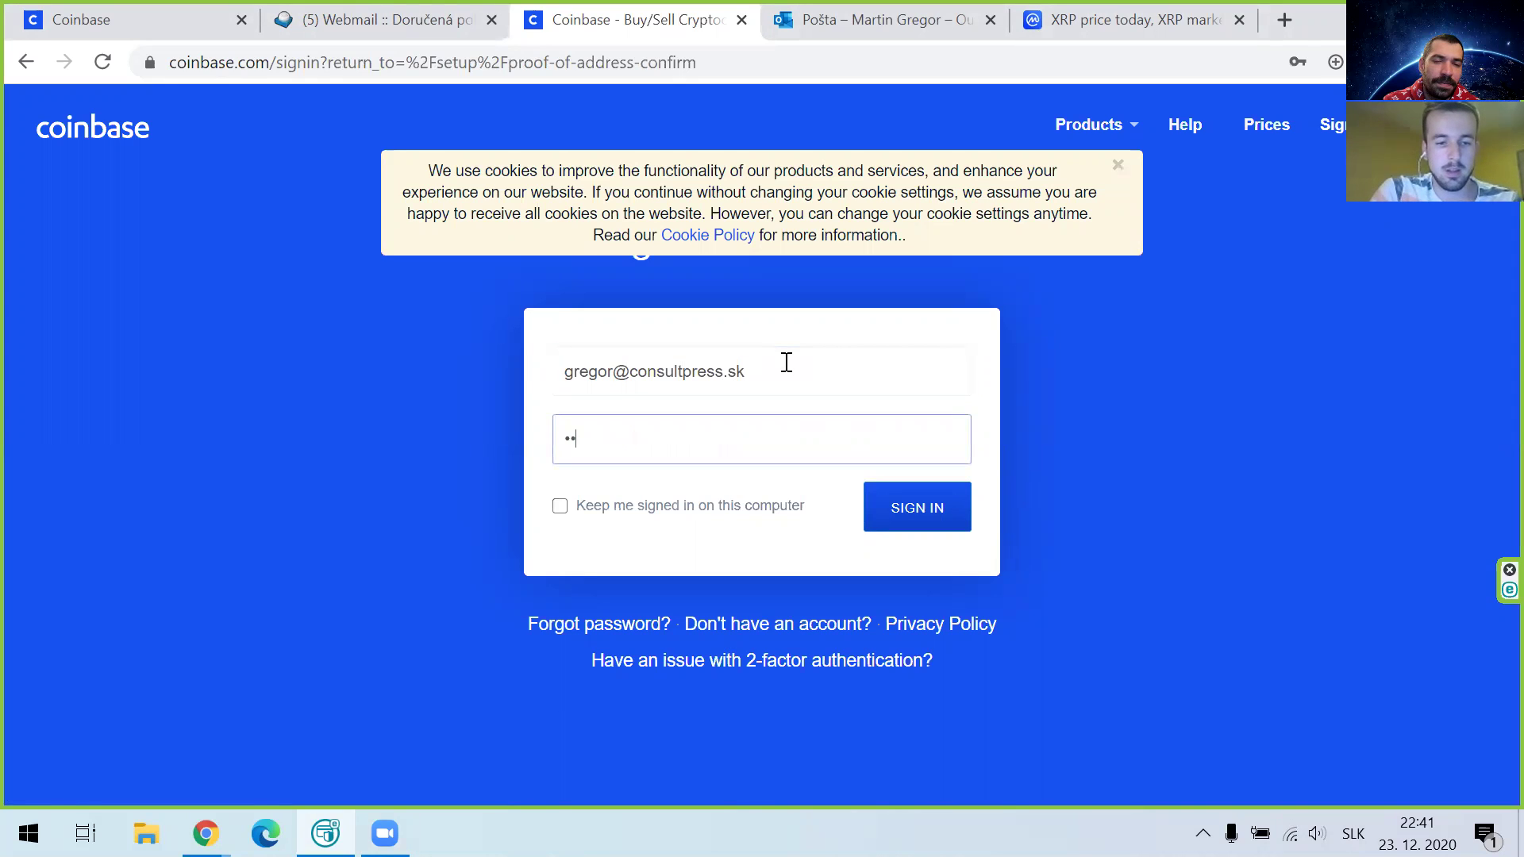
pyautogui.write('••••')
pyautogui.press('Return')
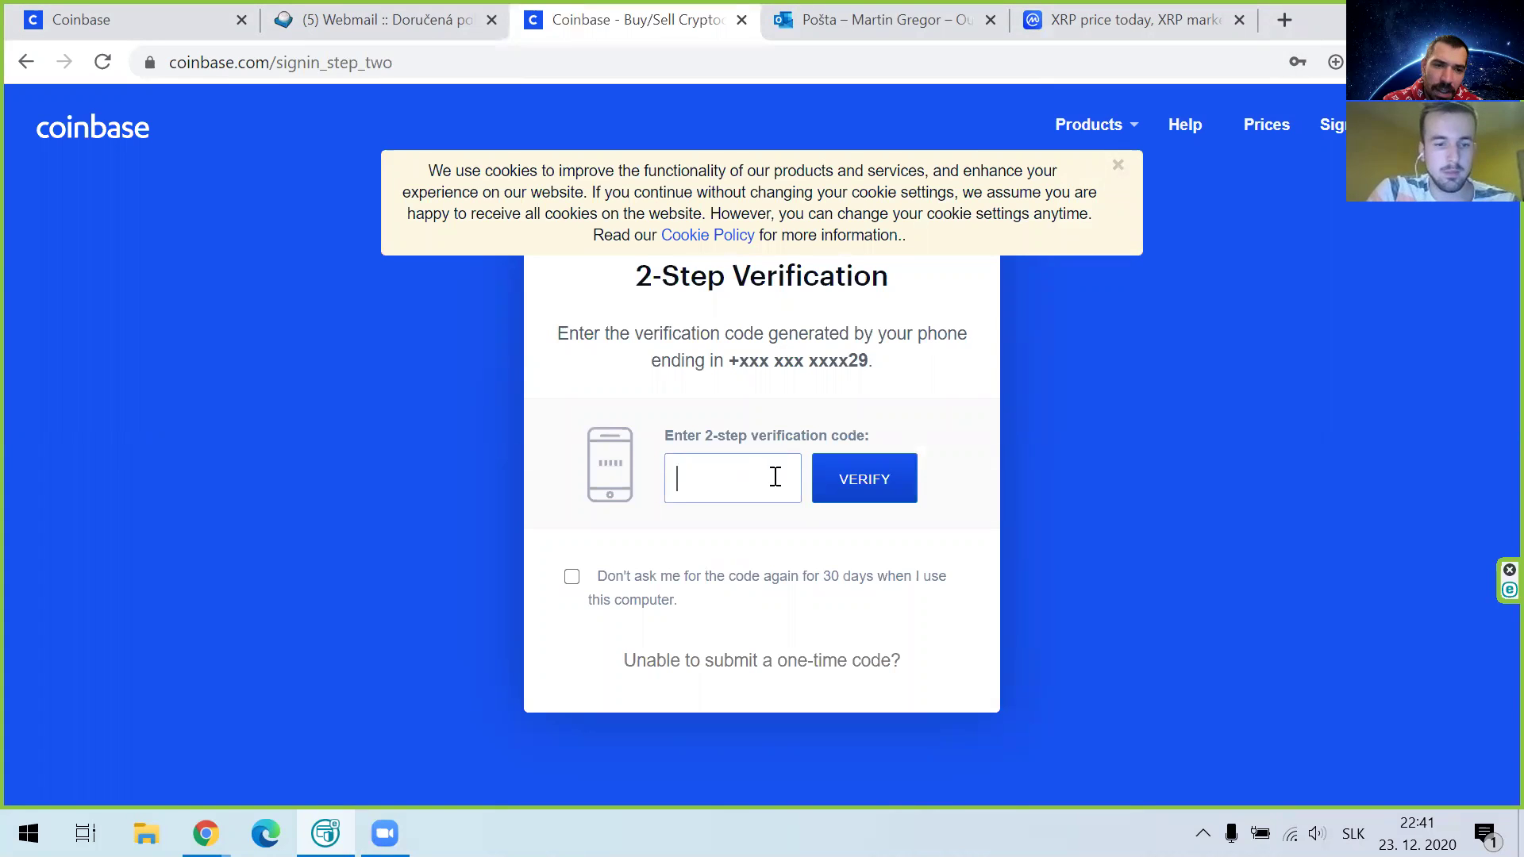
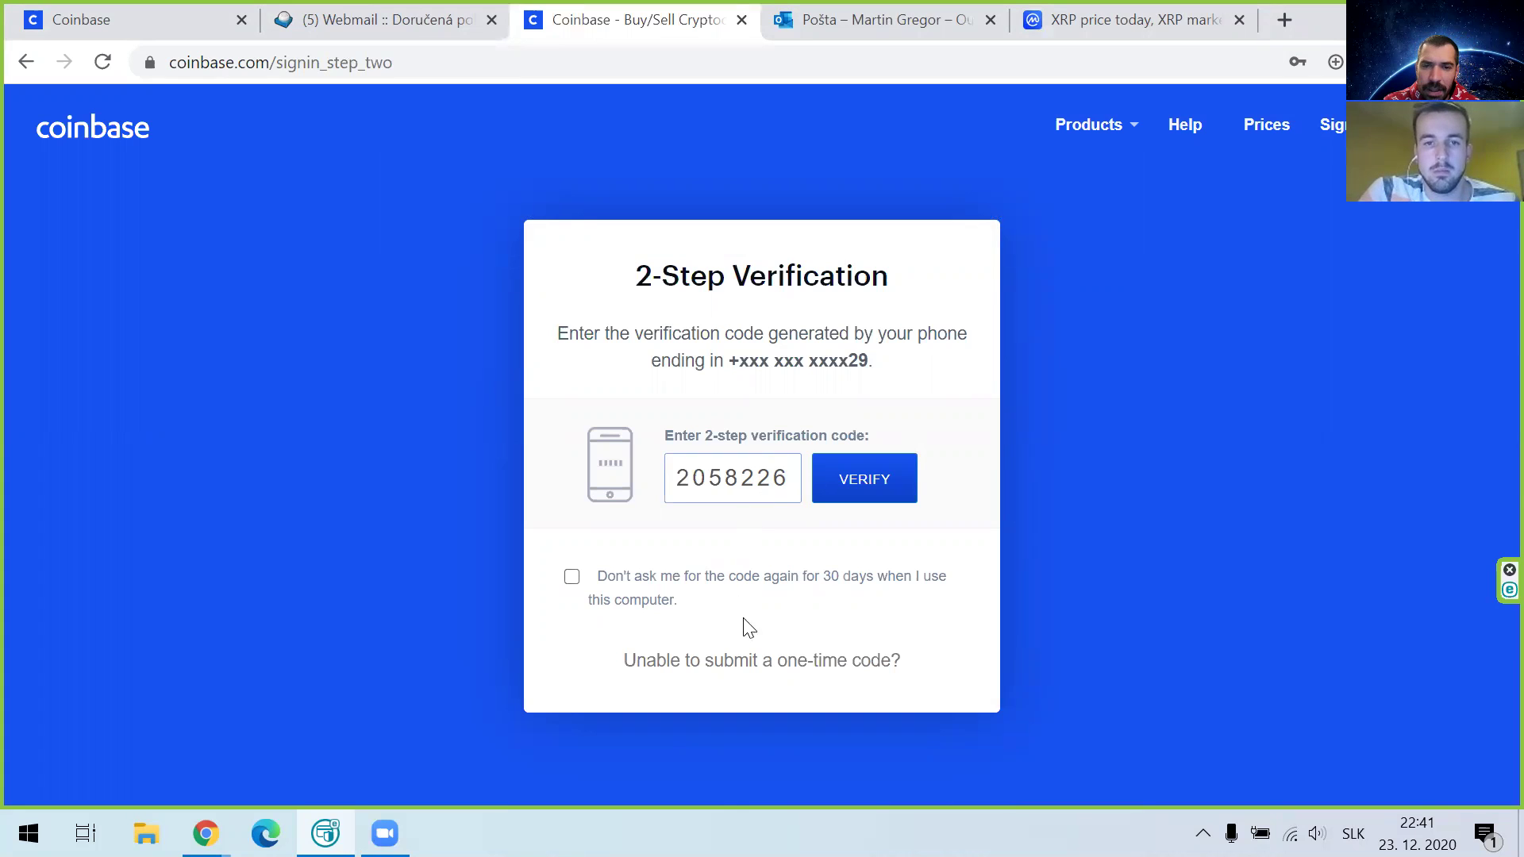
# - Submit the verification code, accept all cookies, and confirm the address to reach 'You're verified!'
pyautogui.click(864, 476)
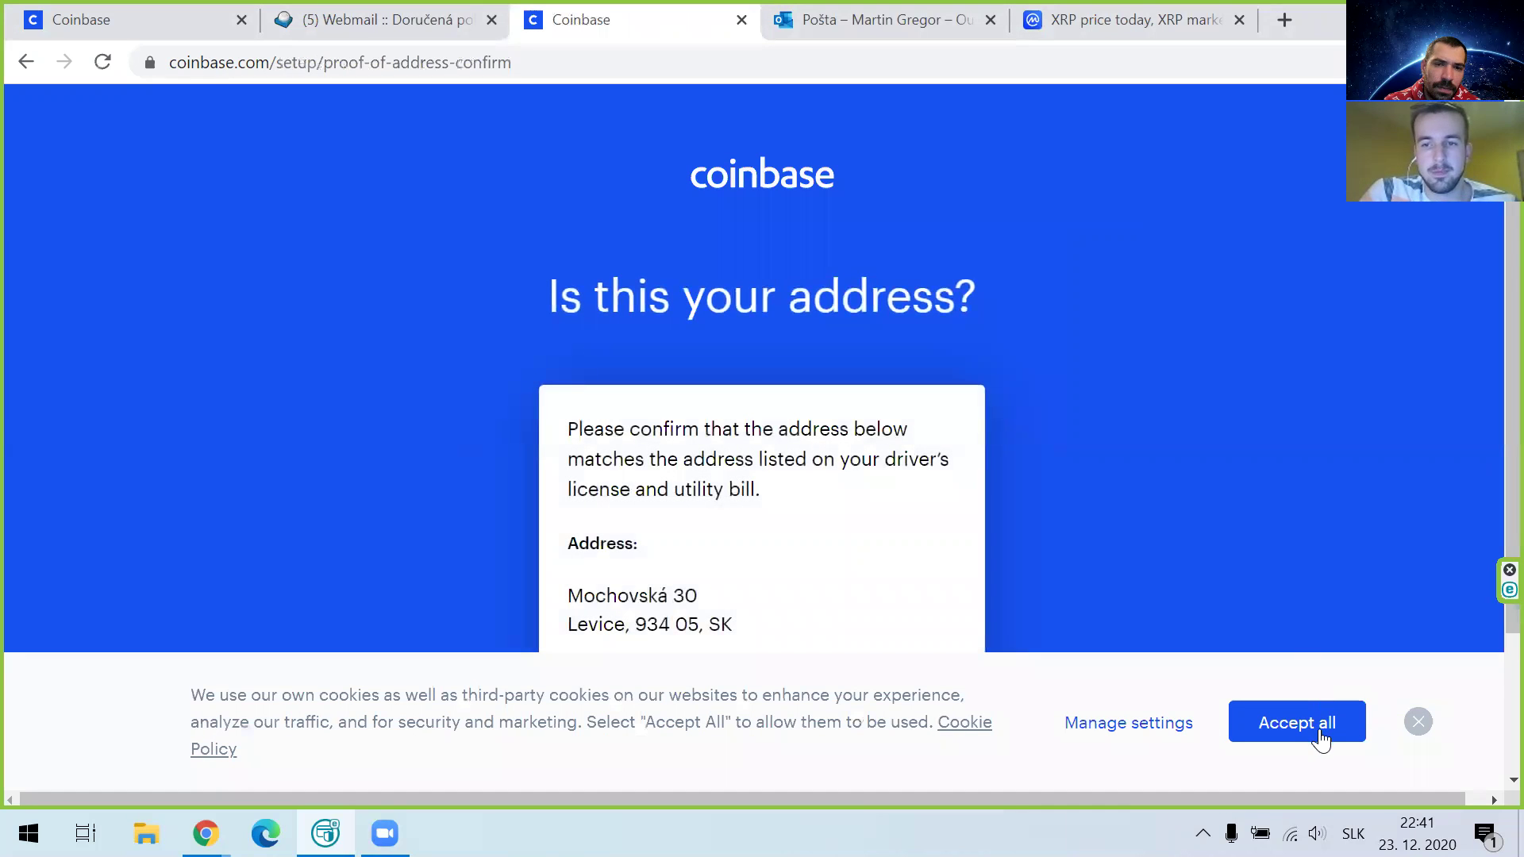
pyautogui.click(1320, 729)
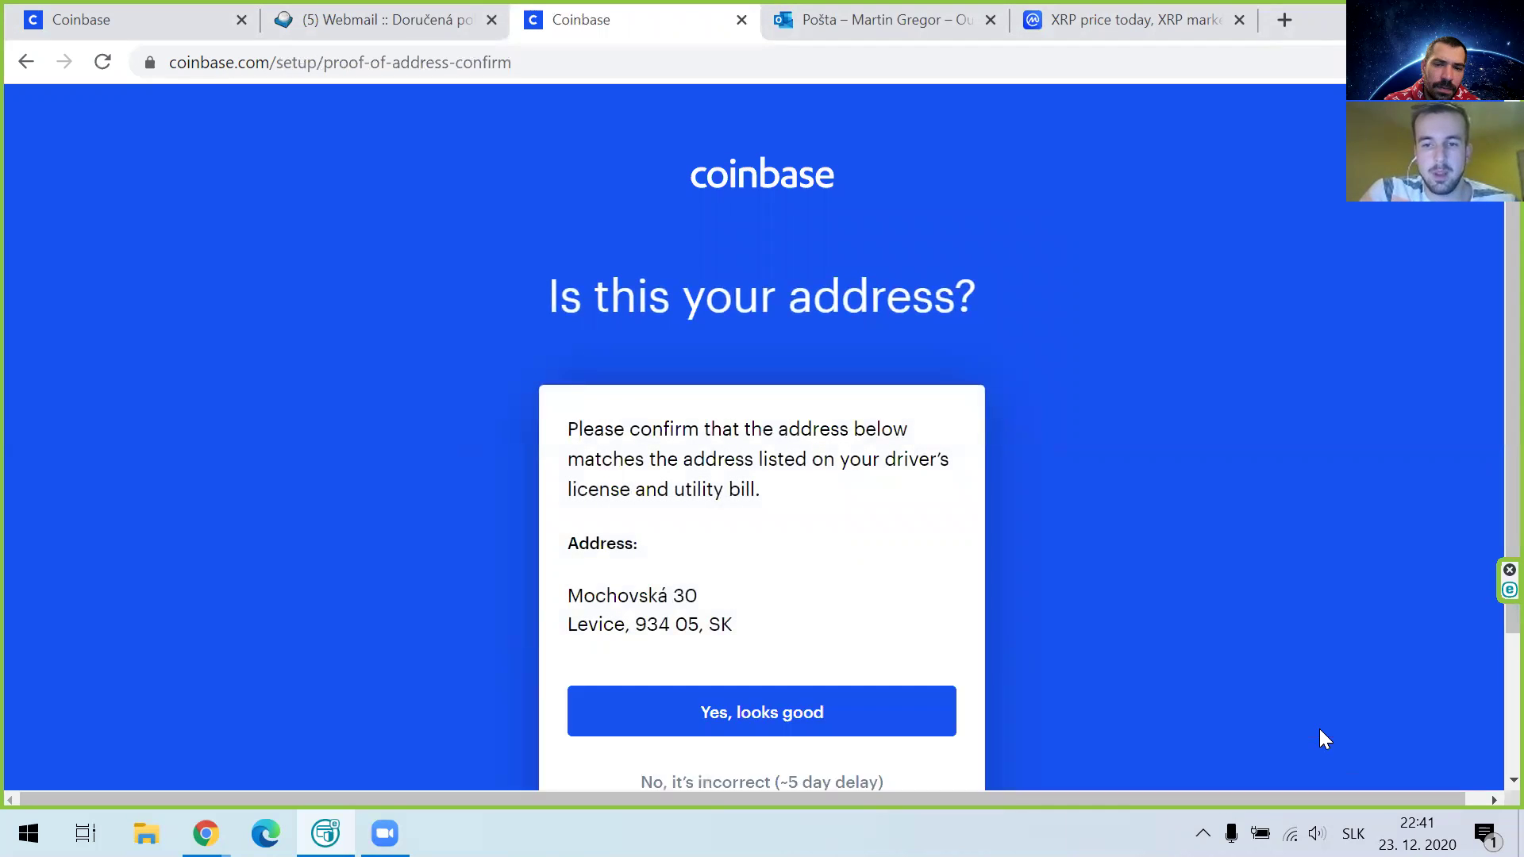
pyautogui.click(903, 724)
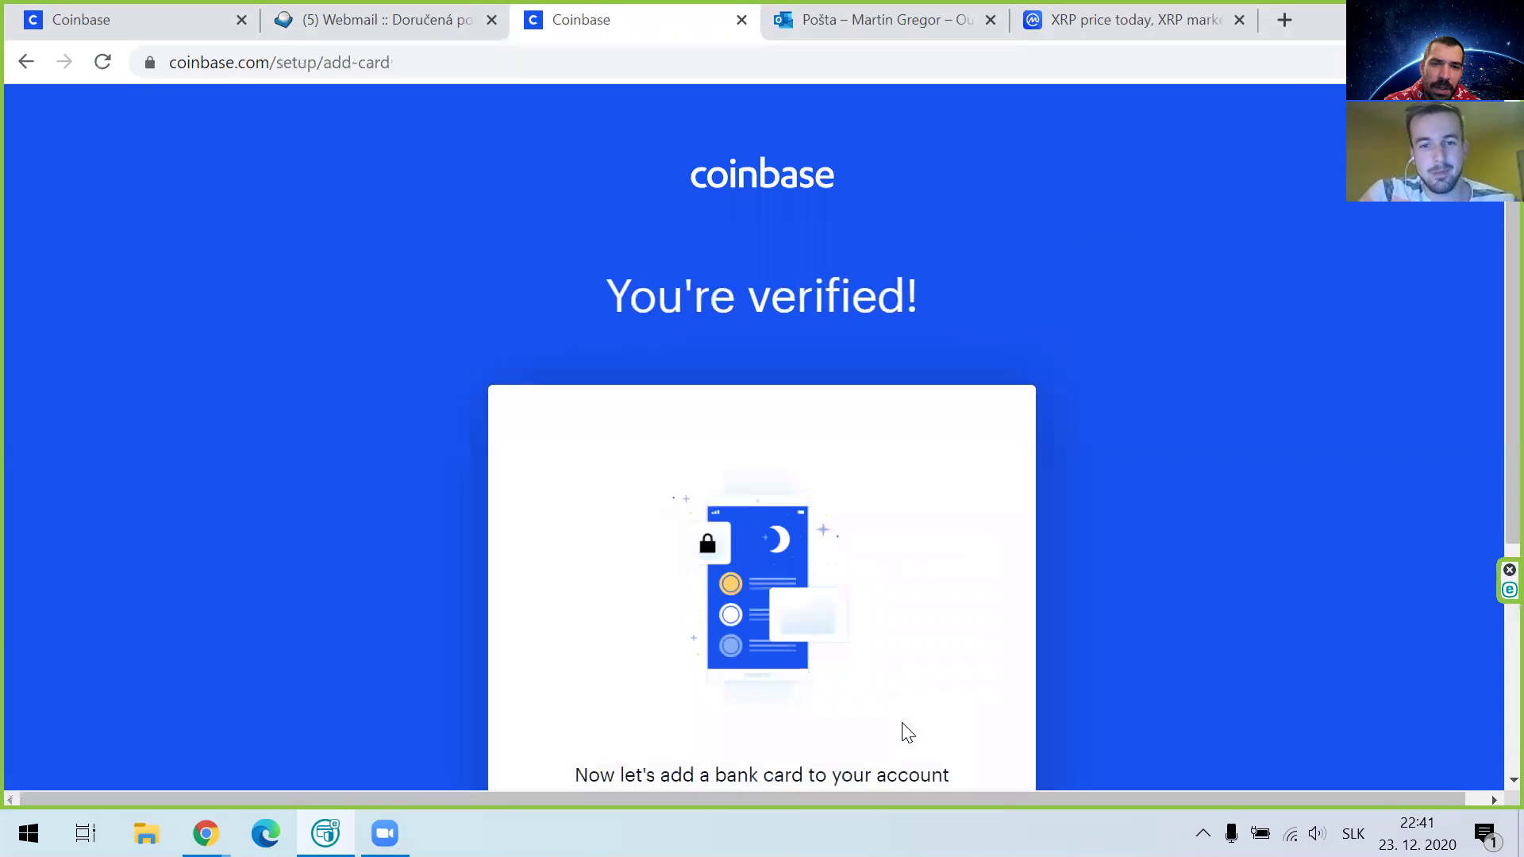
pyautogui.scroll(-3, 1487, 257)
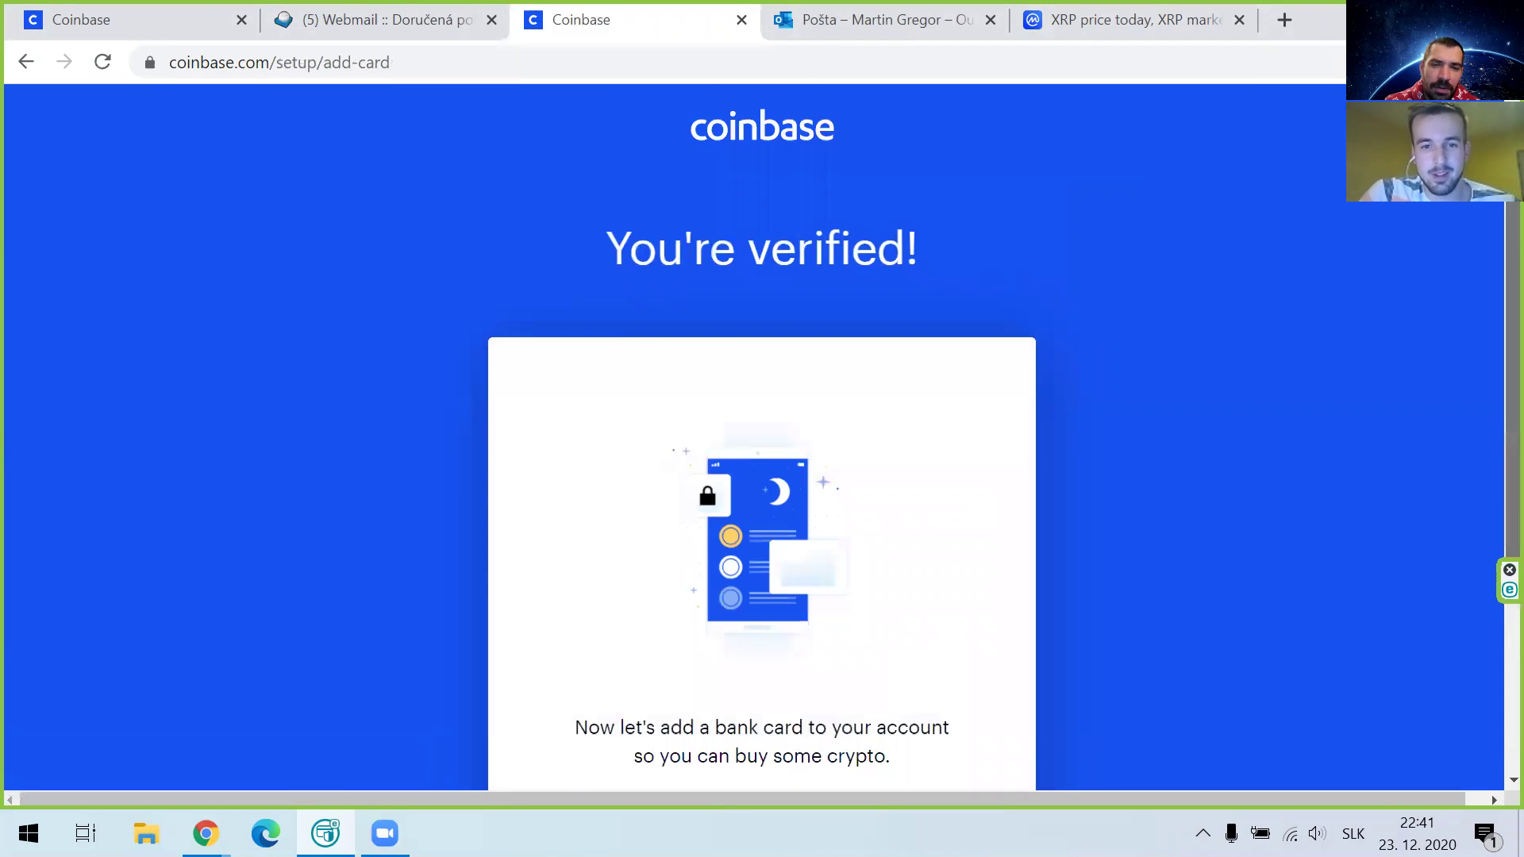
pyautogui.scroll(-1, 1486, 262)
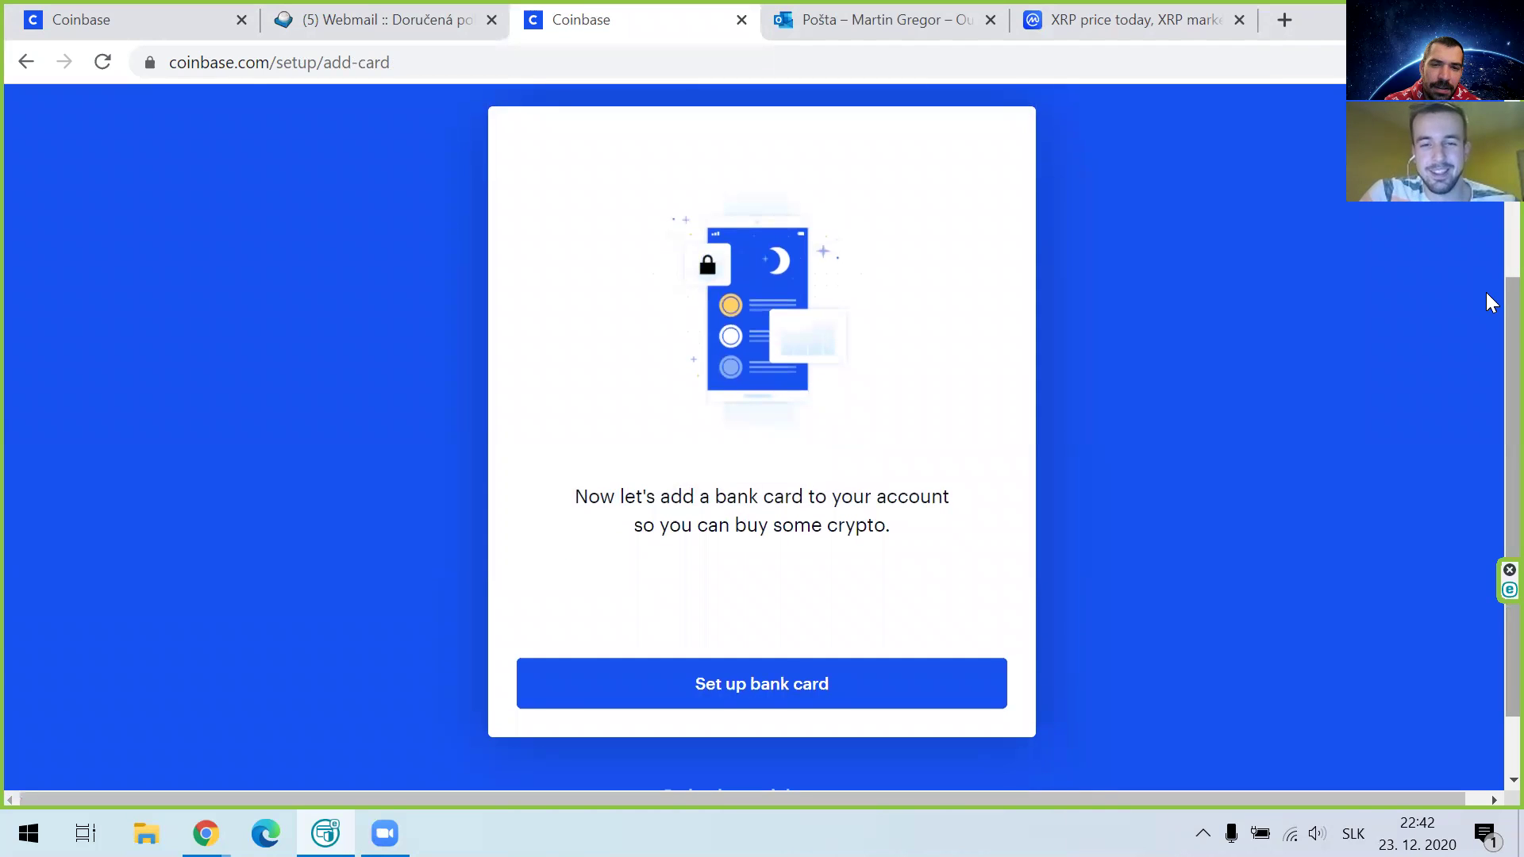
# - Start setting up a bank card as the payment method
pyautogui.click(870, 706)
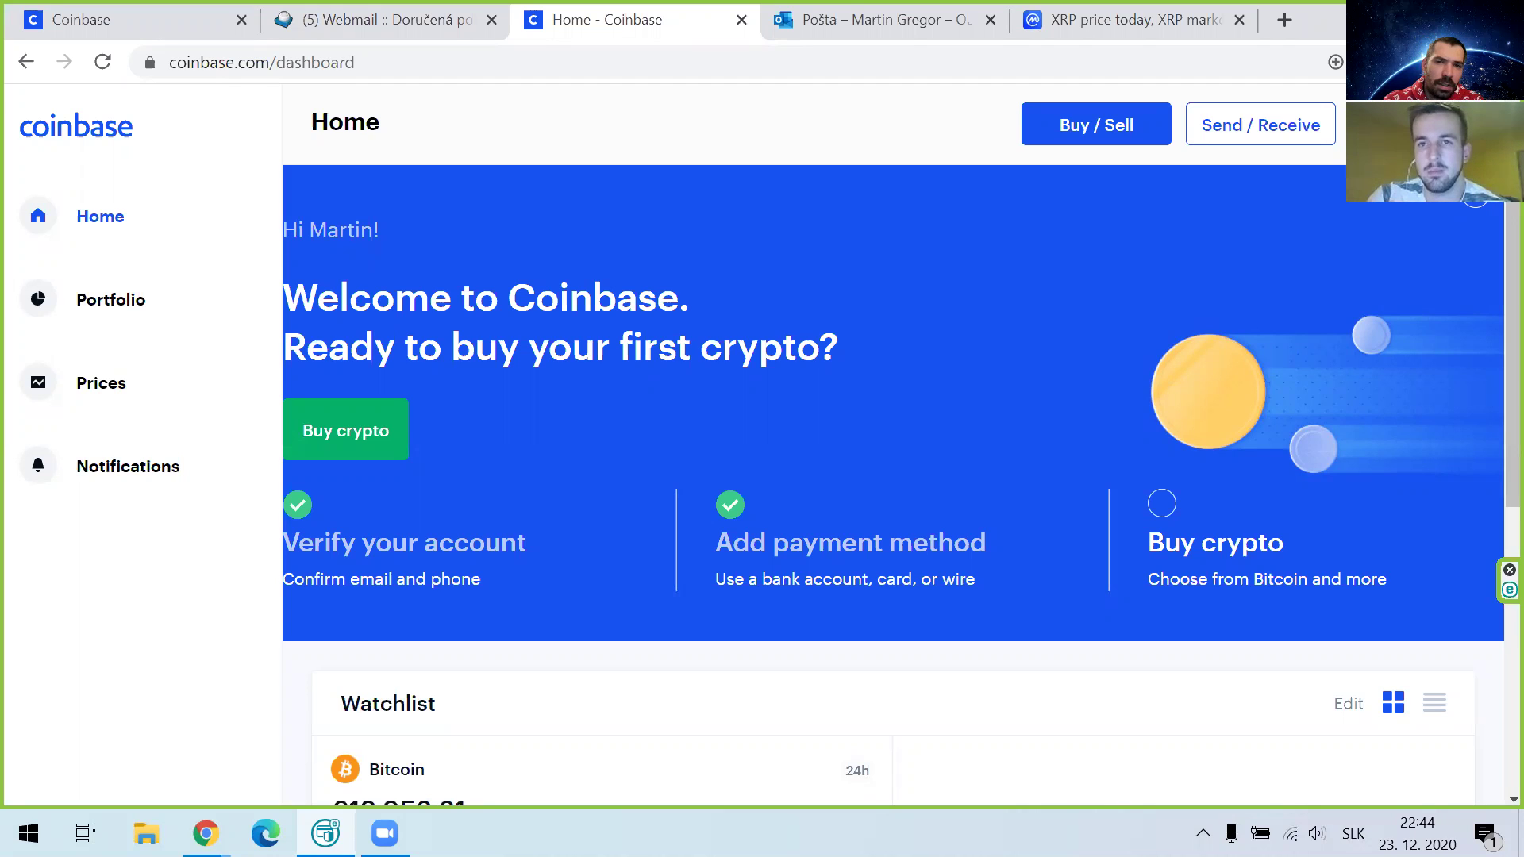
# - Enter a €10 one-time Bitcoin buy and preview it: 0.00047082 BTC with €0.99 fee
pyautogui.click(1142, 127)
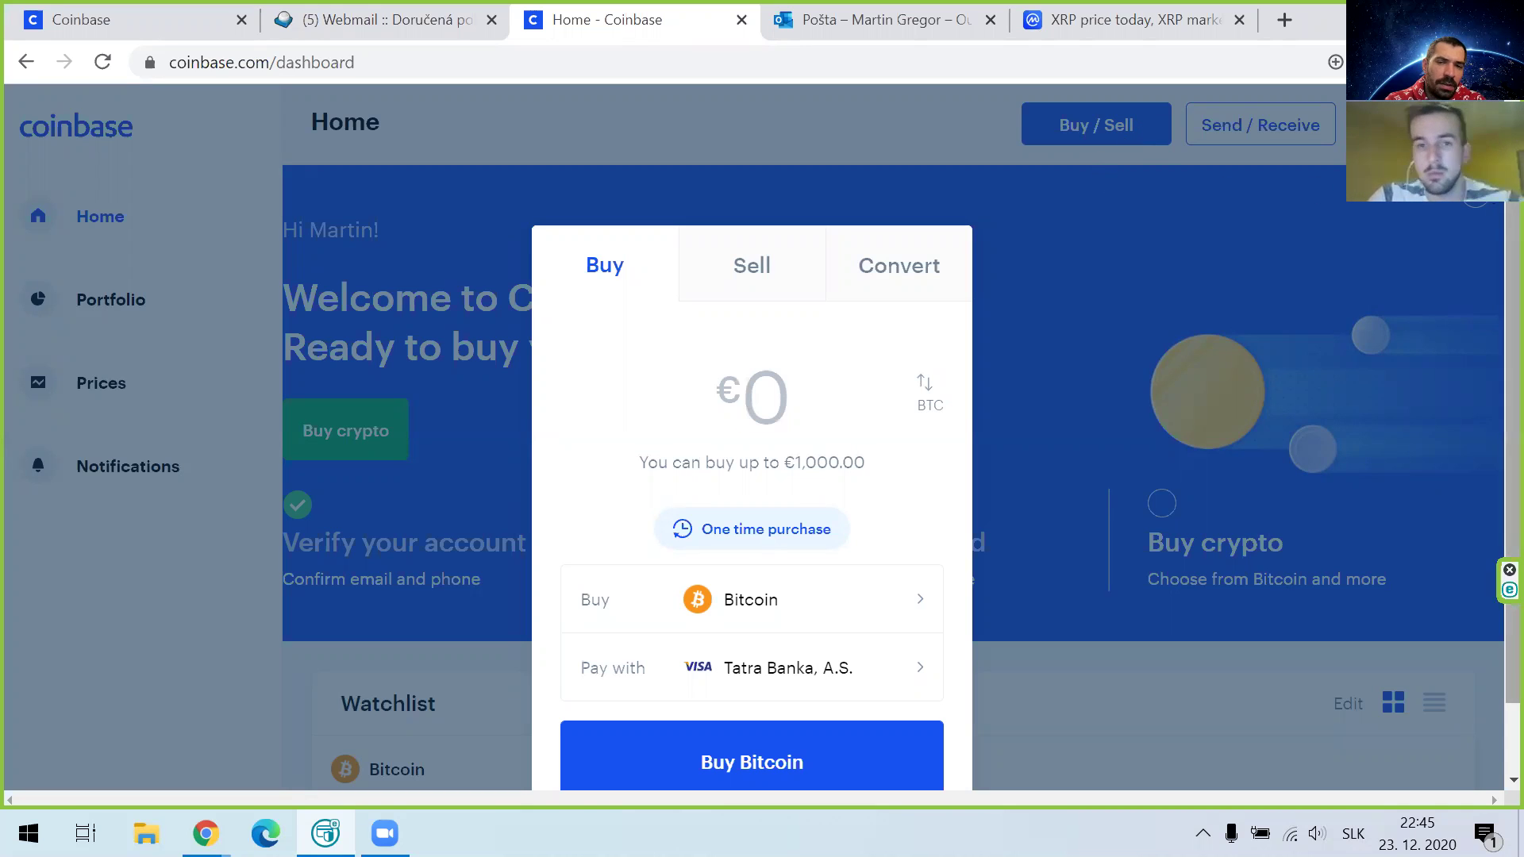
pyautogui.scroll(-1, 1489, 236)
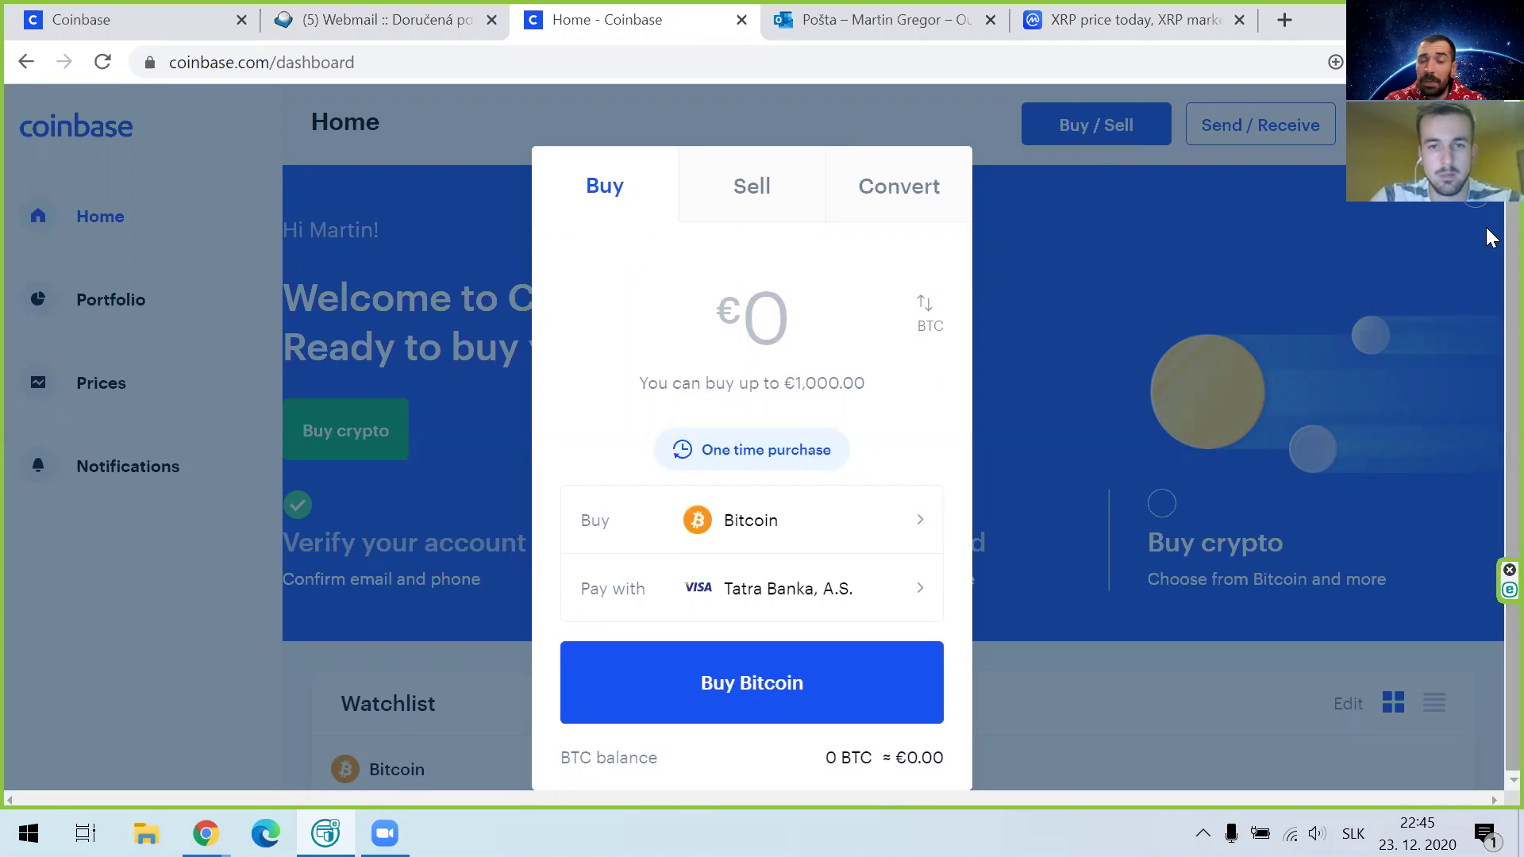
pyautogui.write('10')
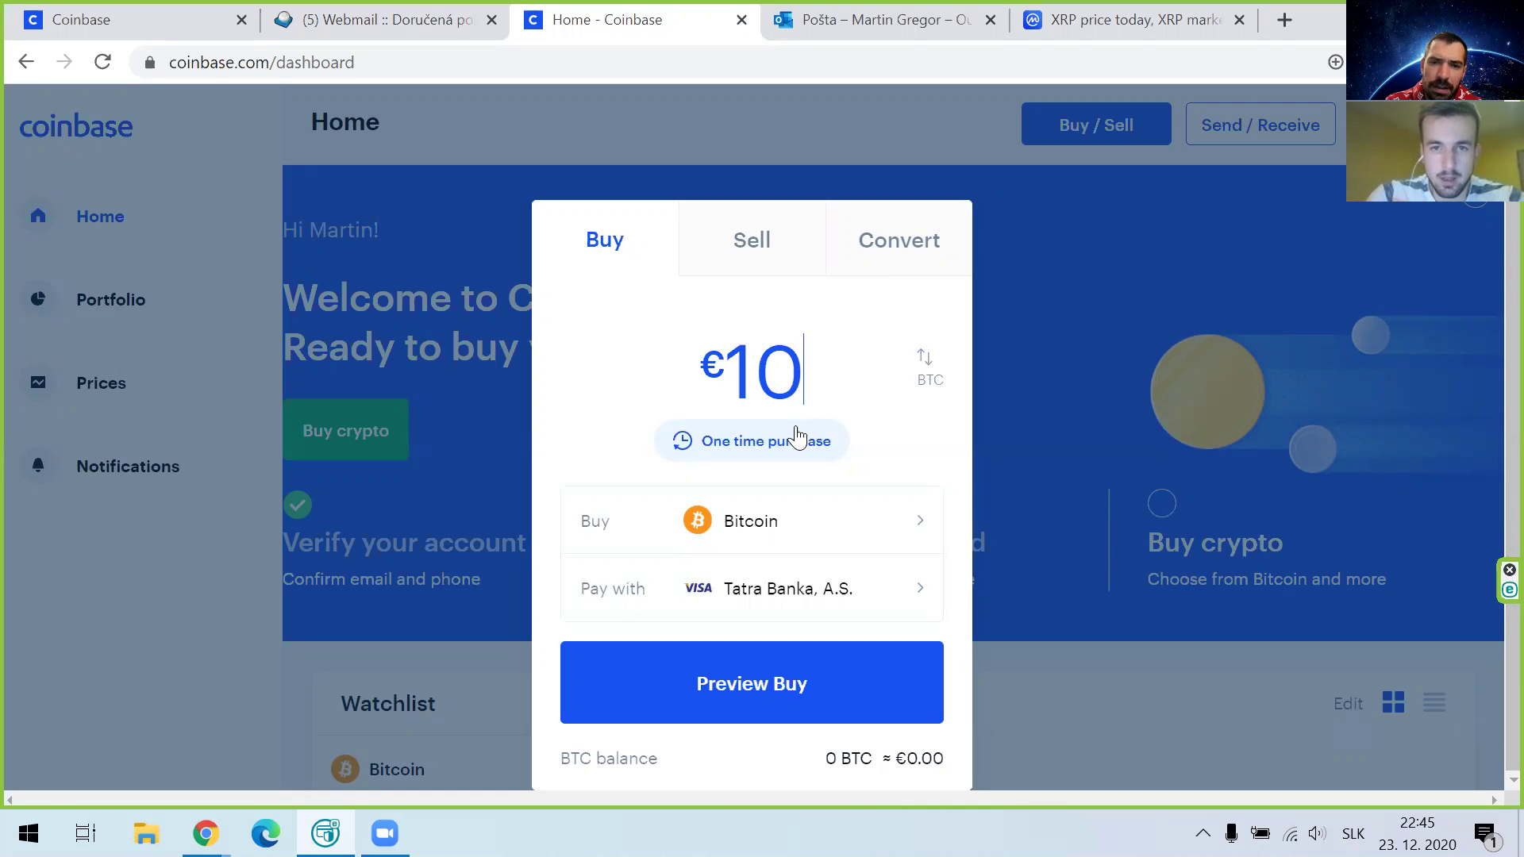
pyautogui.press('Return')
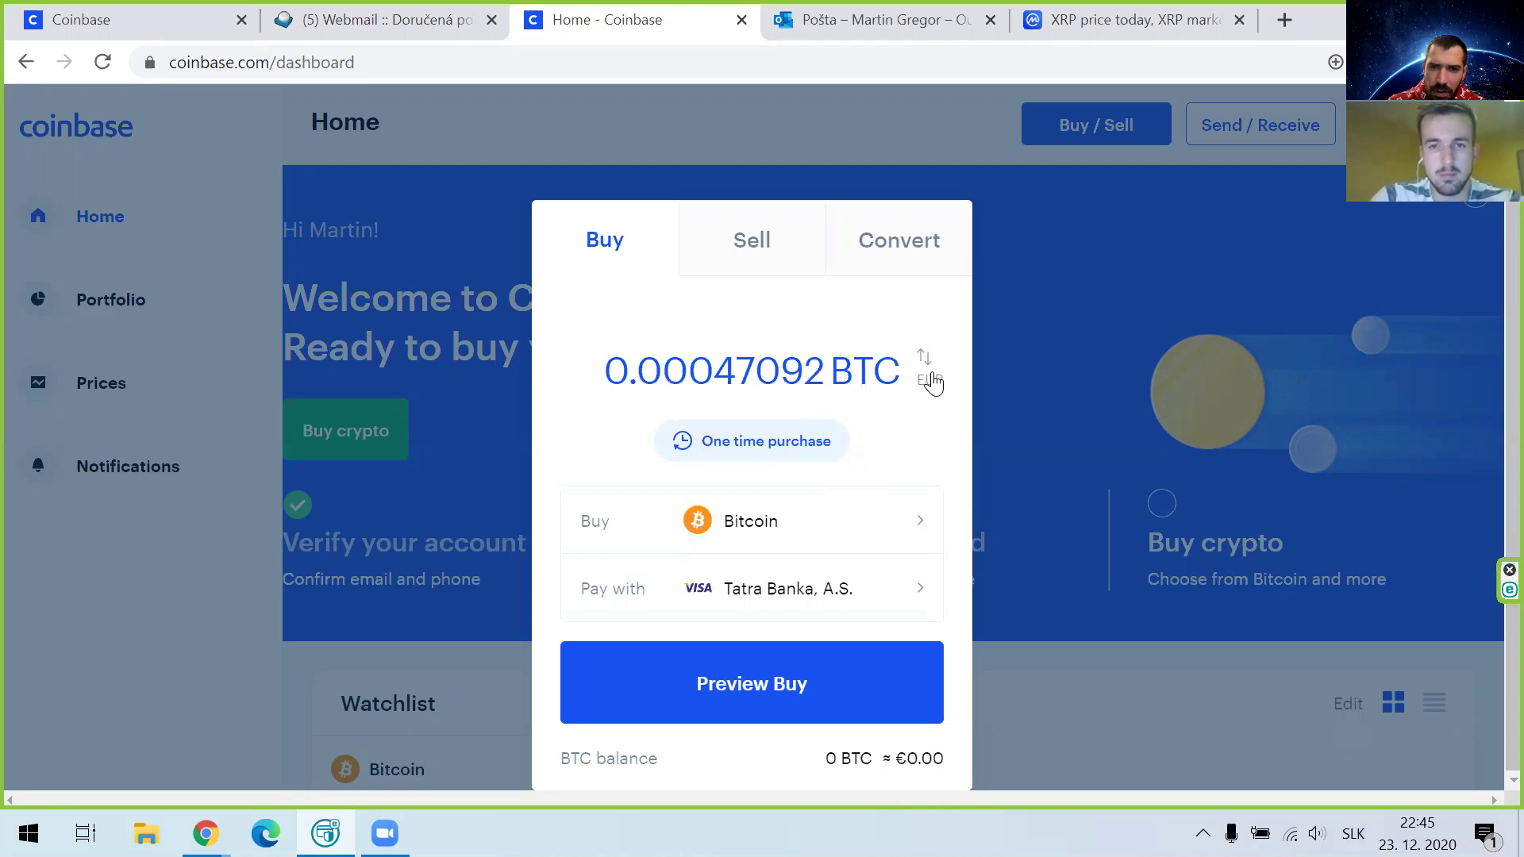
pyautogui.click(933, 384)
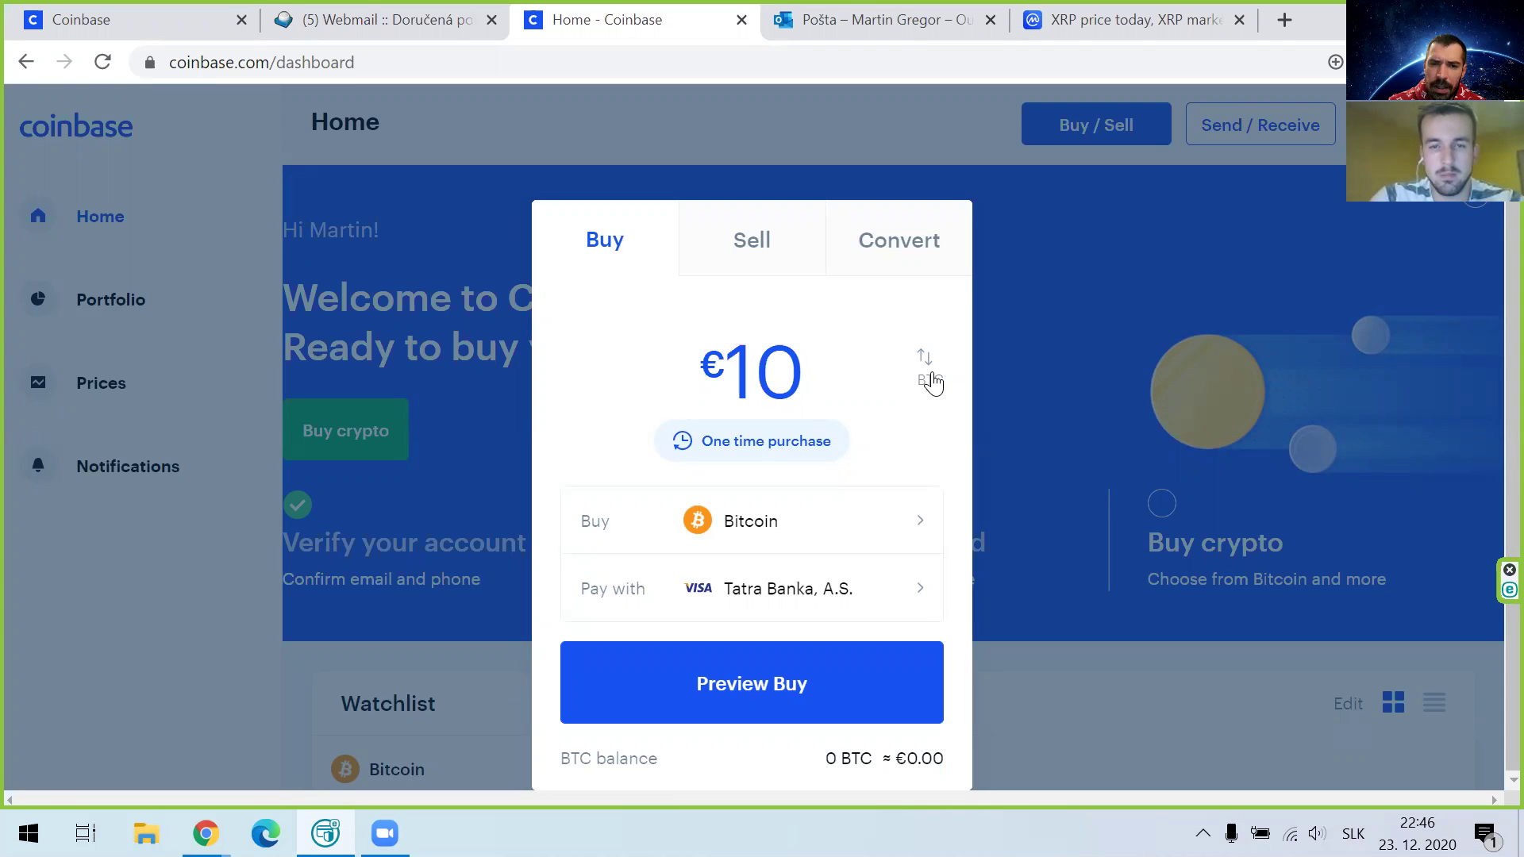
pyautogui.click(781, 677)
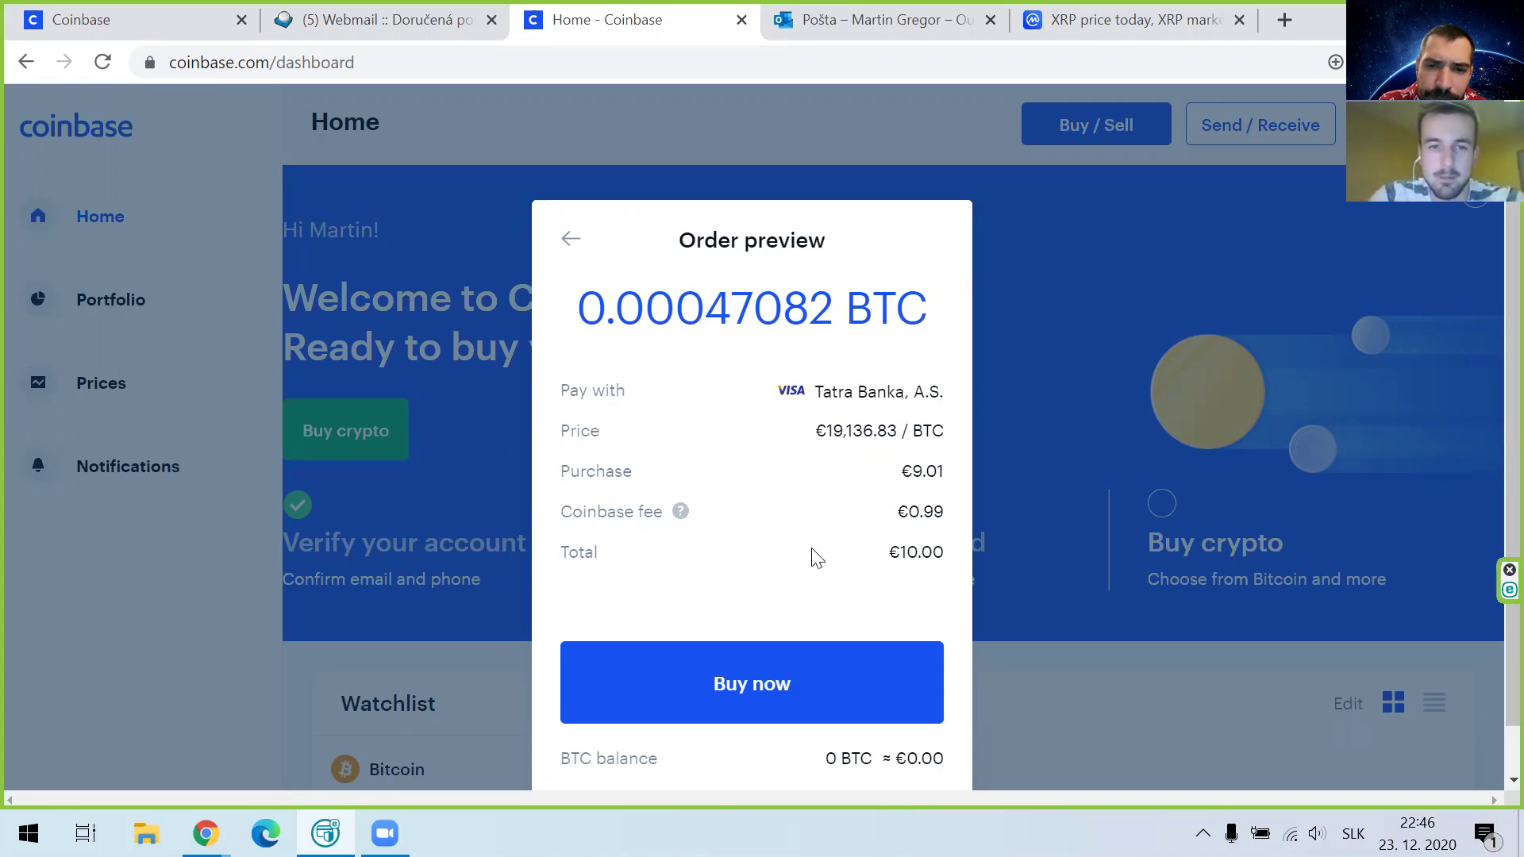
# - Open the Coinbase fee help article at the Variable Fees by Location section
pyautogui.click(681, 515)
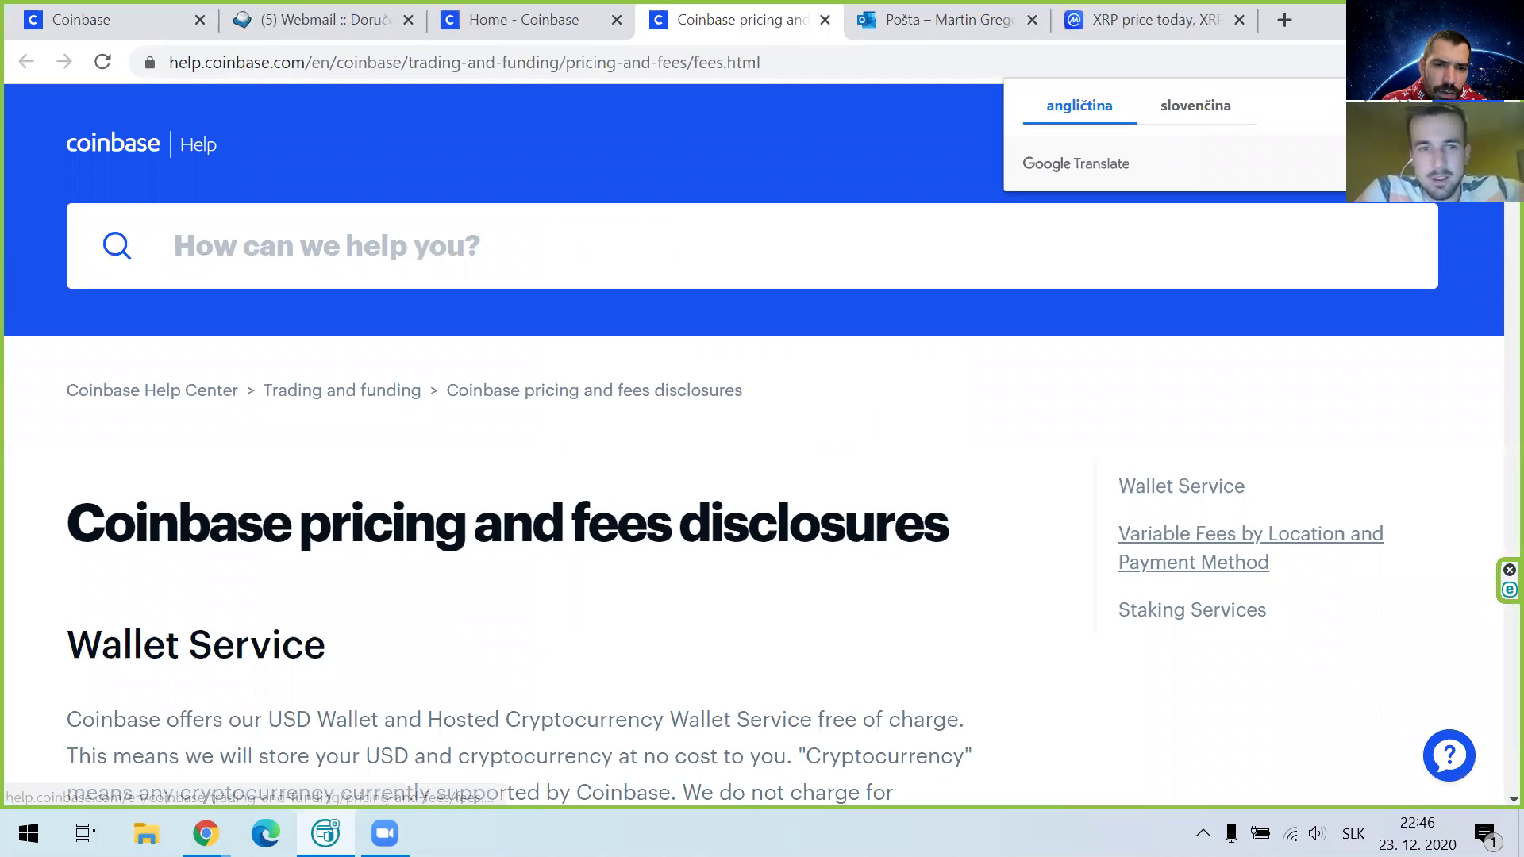
pyautogui.click(1250, 548)
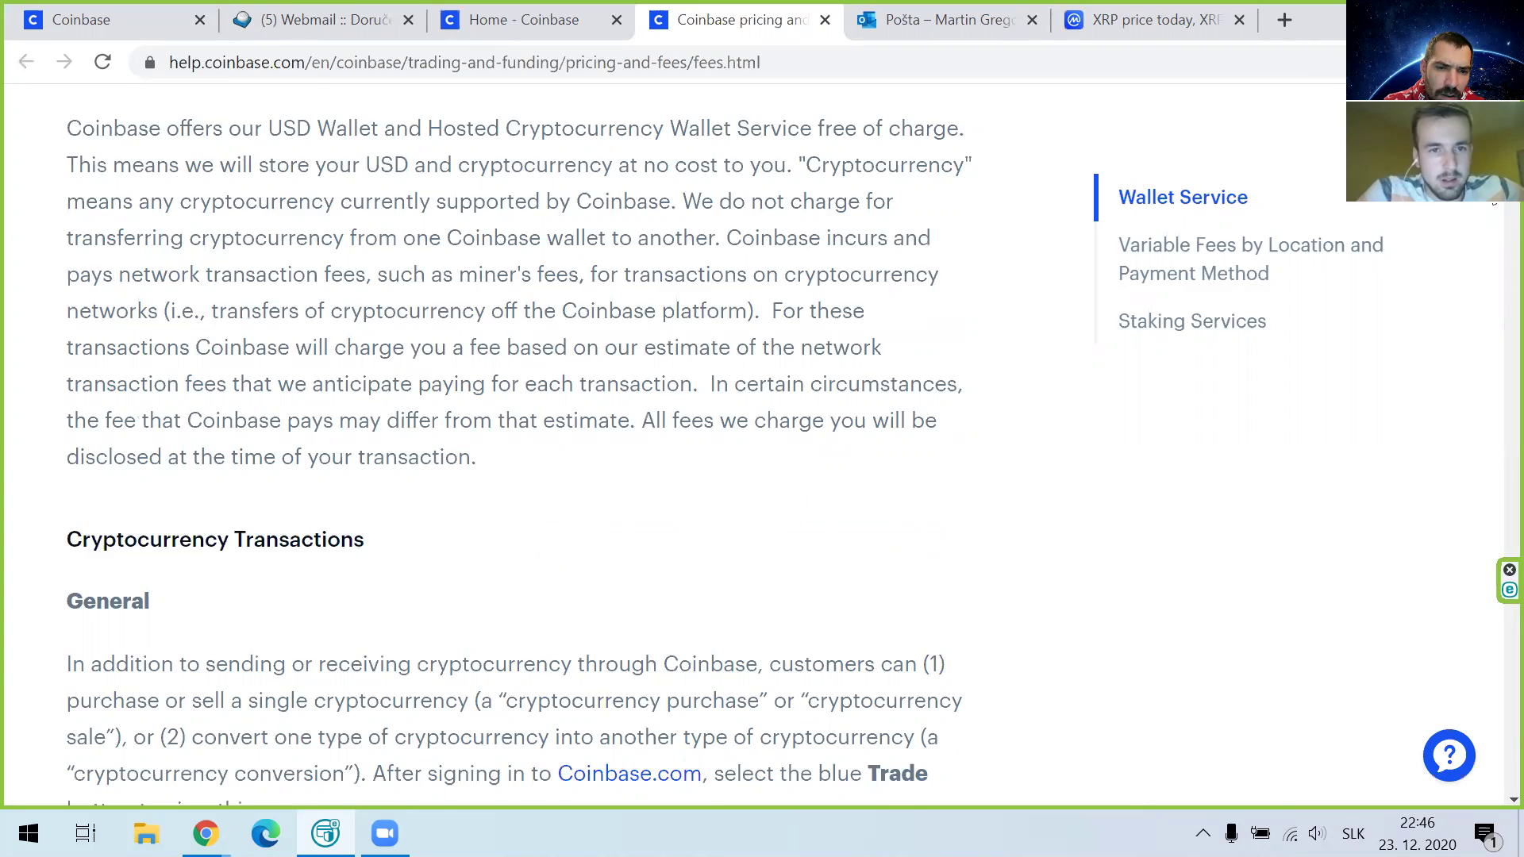
pyautogui.scroll(-6, 1491, 208)
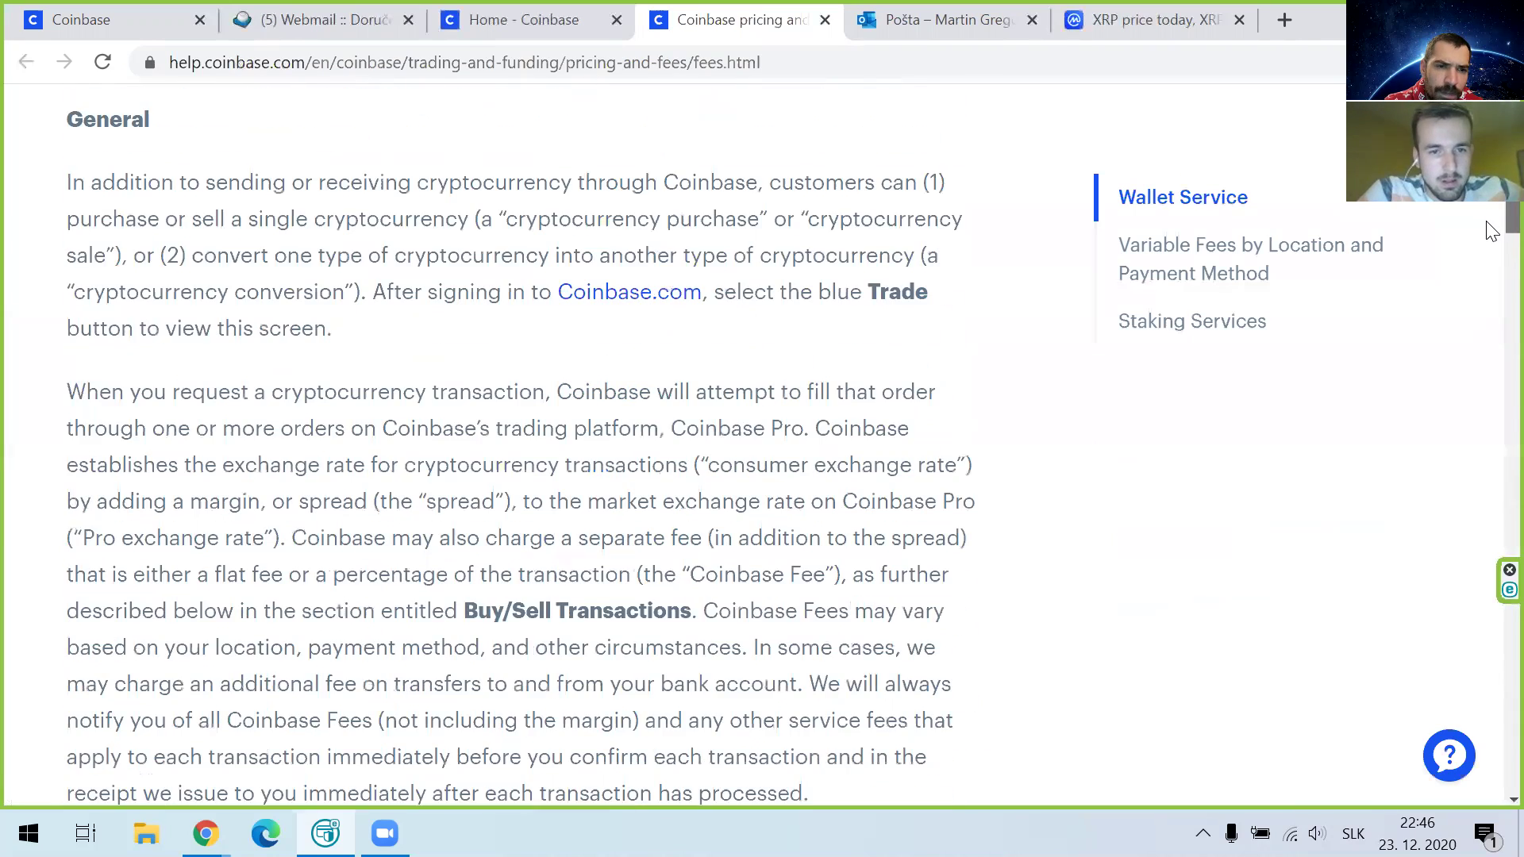
pyautogui.scroll(-3, 1491, 238)
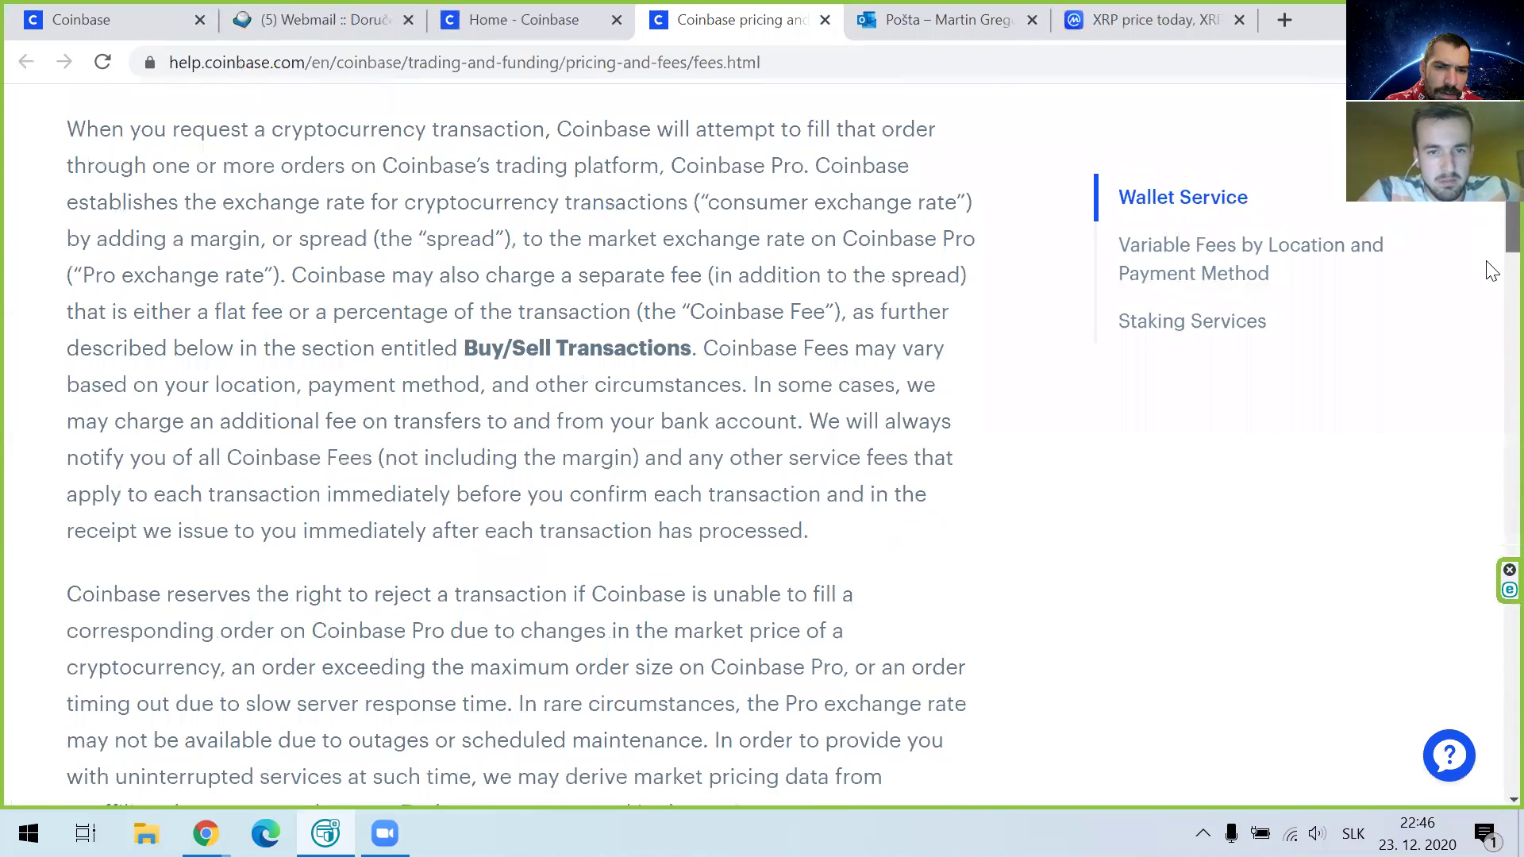
pyautogui.scroll(-7, 1491, 296)
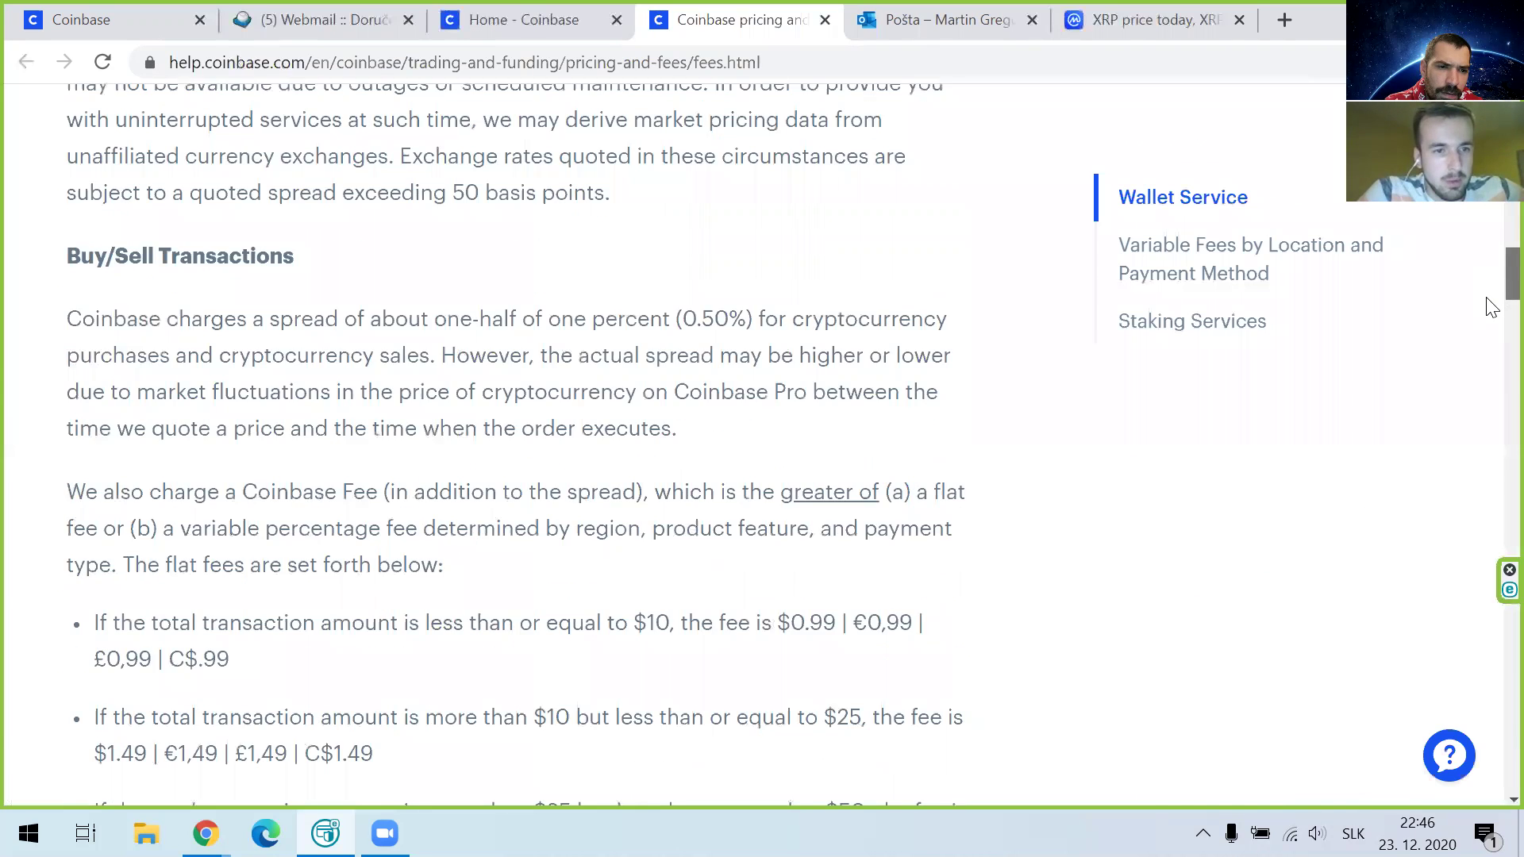
pyautogui.scroll(-2, 1491, 306)
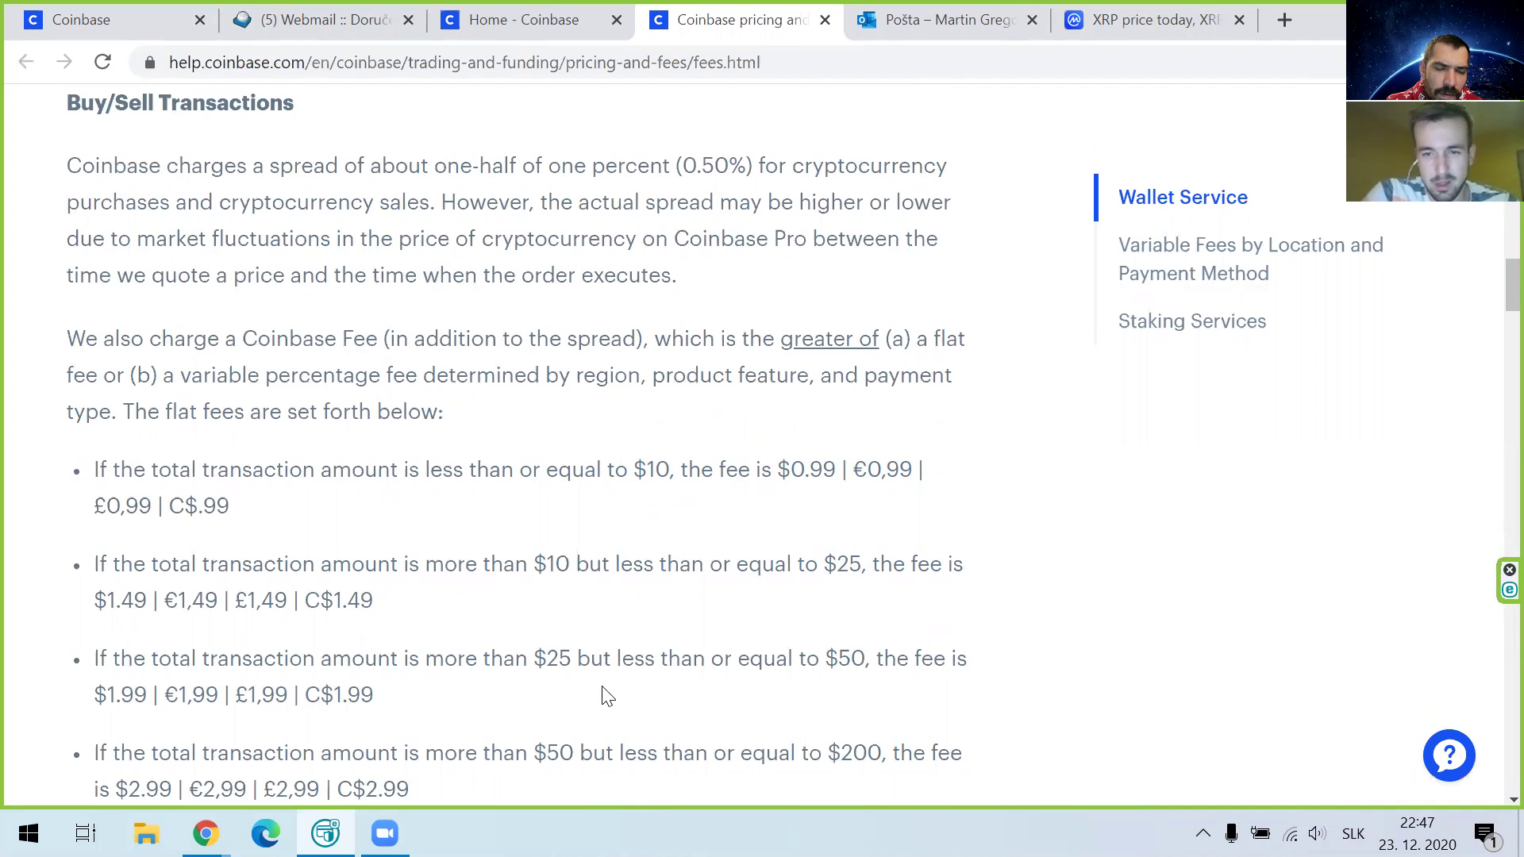
# - Read on past the Buy/Sell flat fee tiers to Cryptocurrency Conversions' 2.00% spread
pyautogui.scroll(-3, 608, 696)
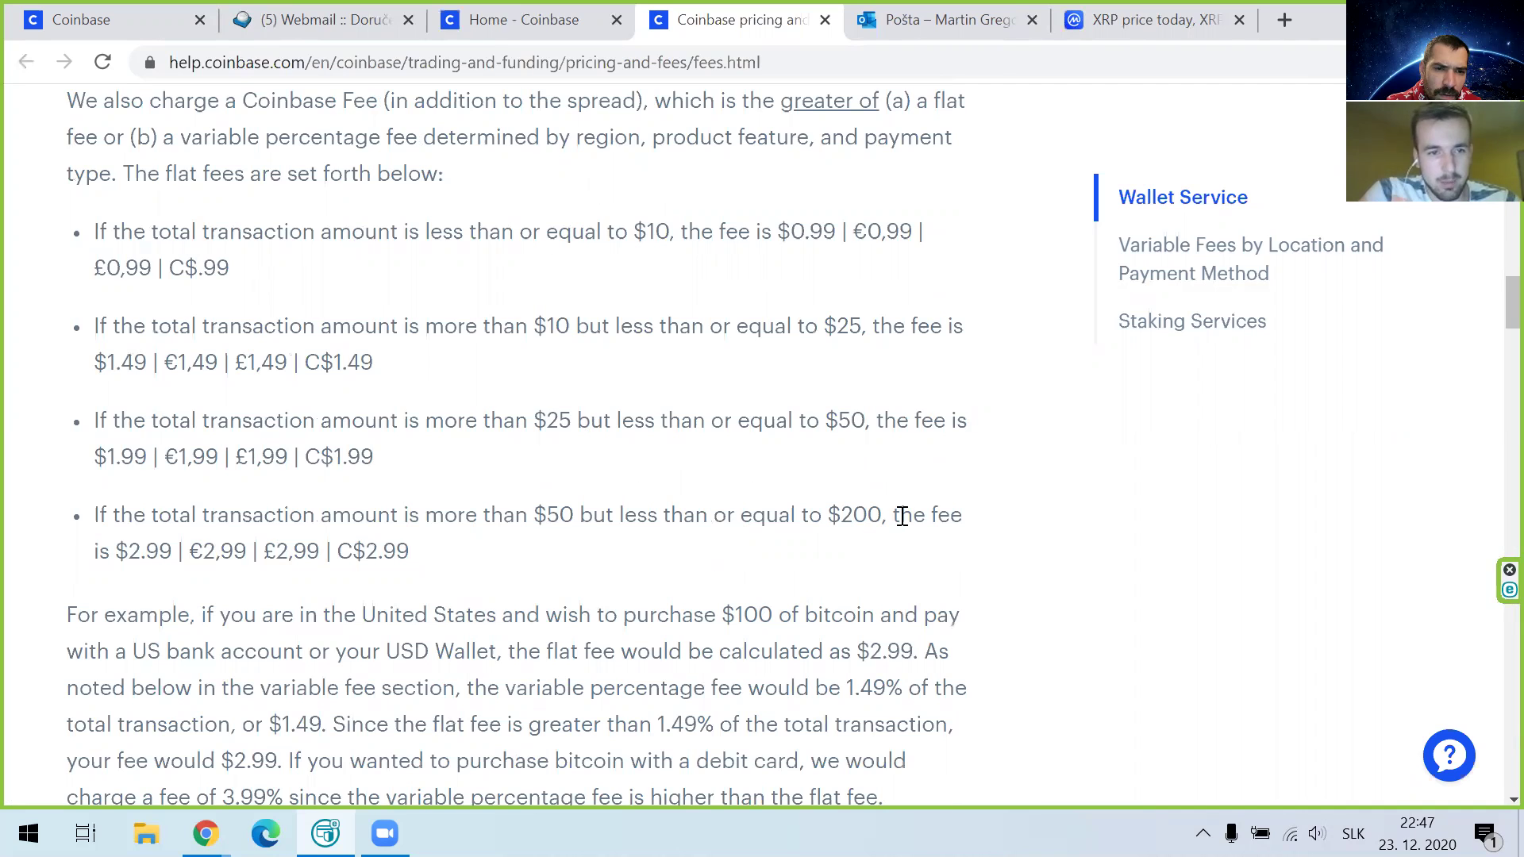
pyautogui.scroll(-1, 906, 525)
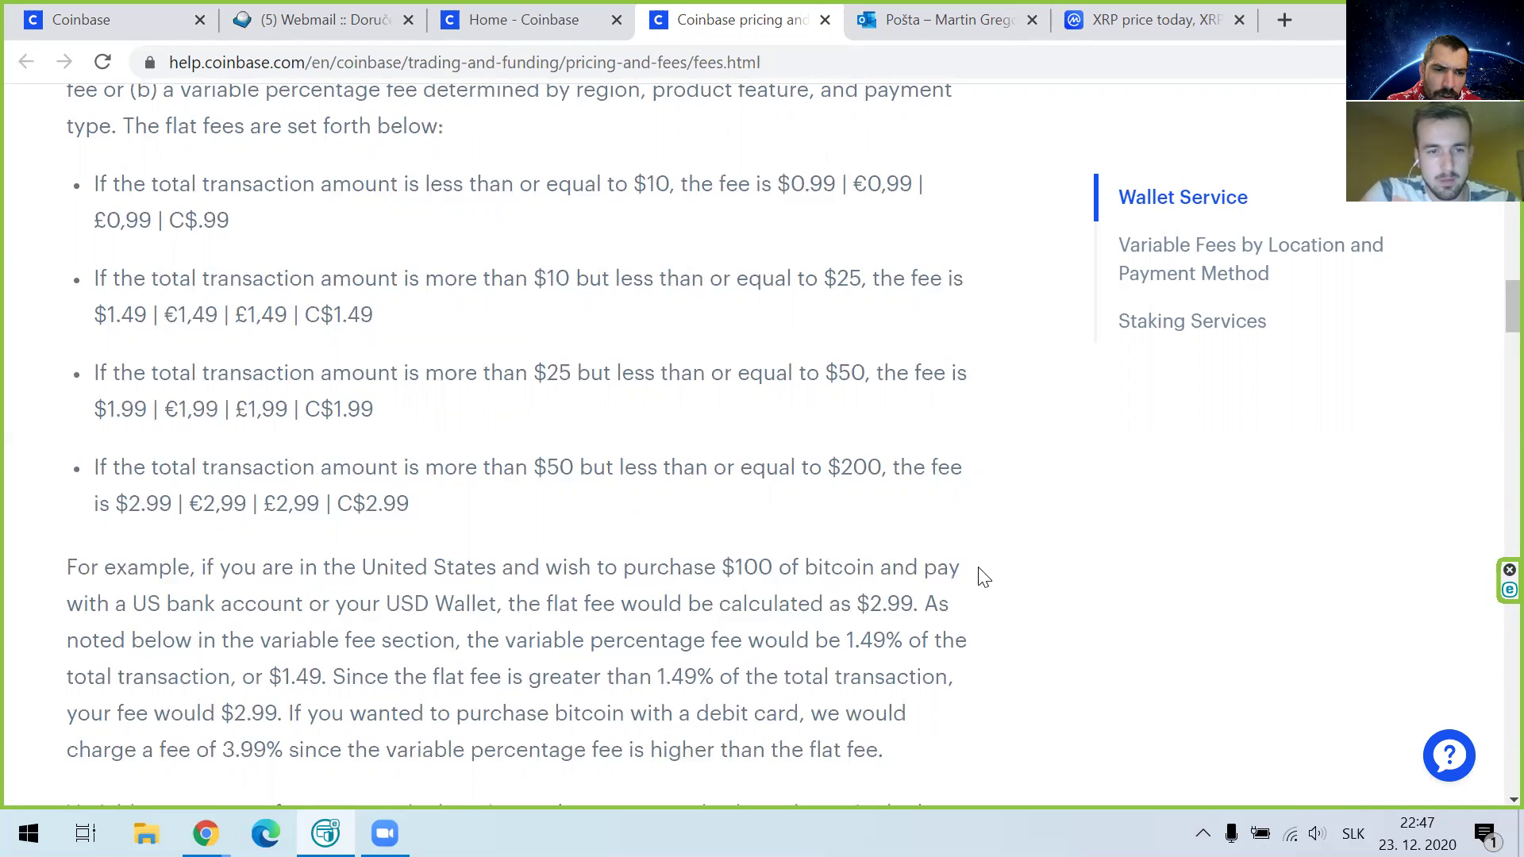
pyautogui.scroll(-2, 984, 577)
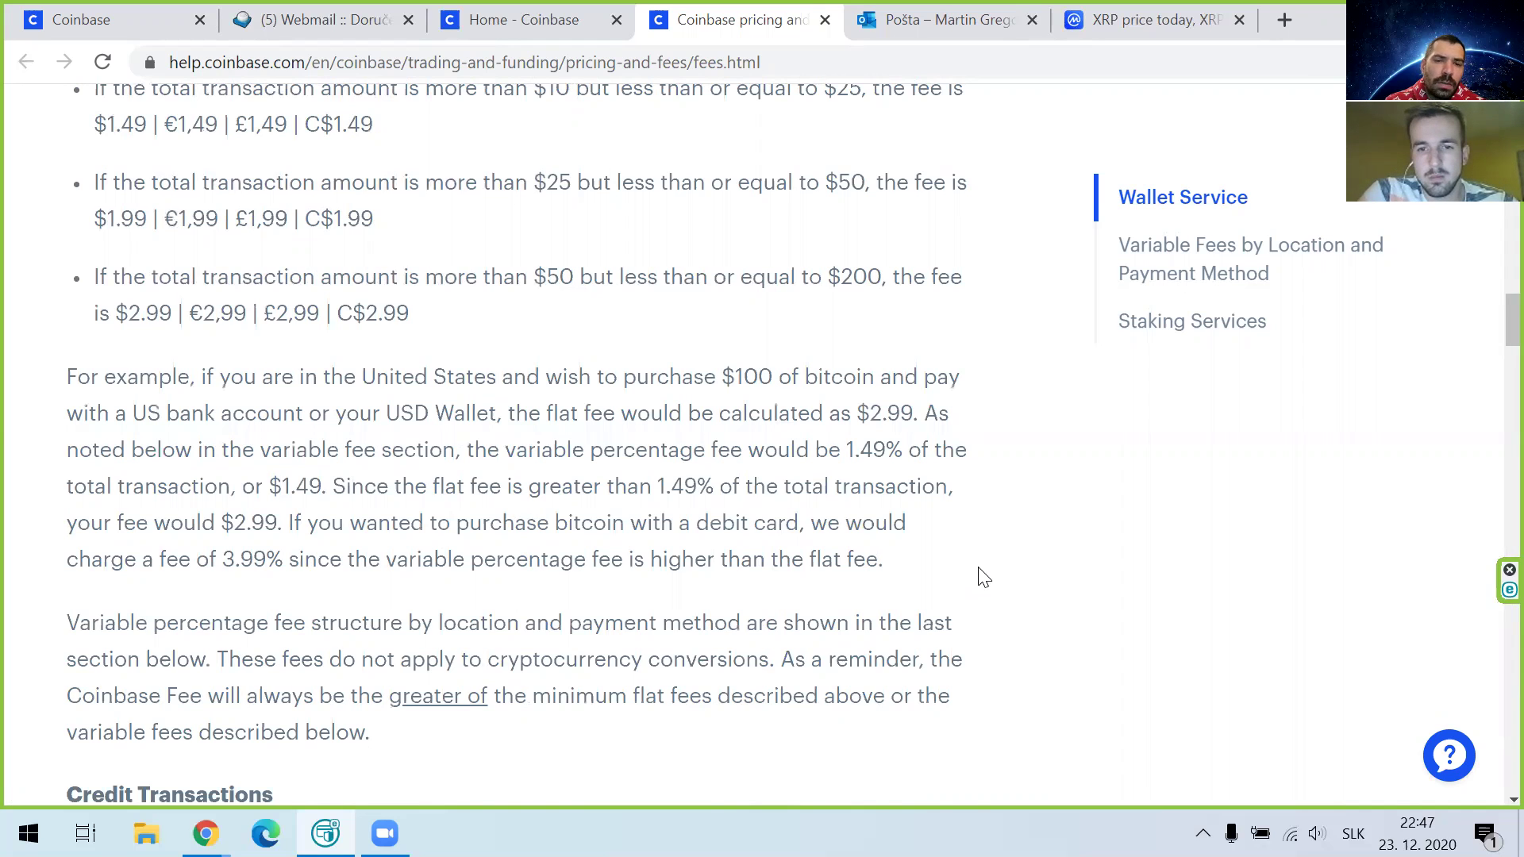
pyautogui.scroll(-2, 984, 577)
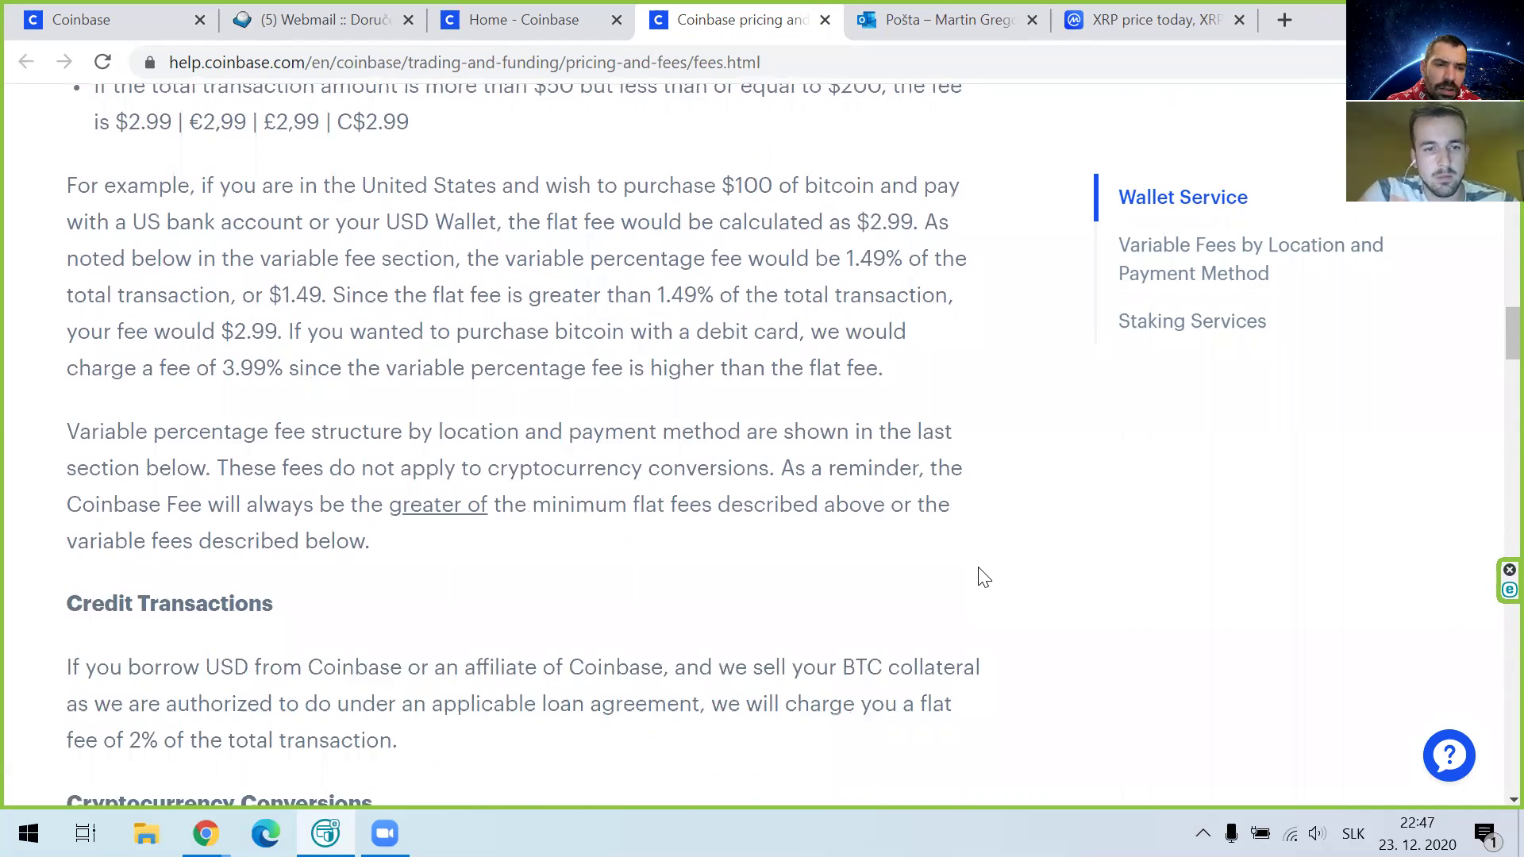
pyautogui.scroll(-2, 984, 577)
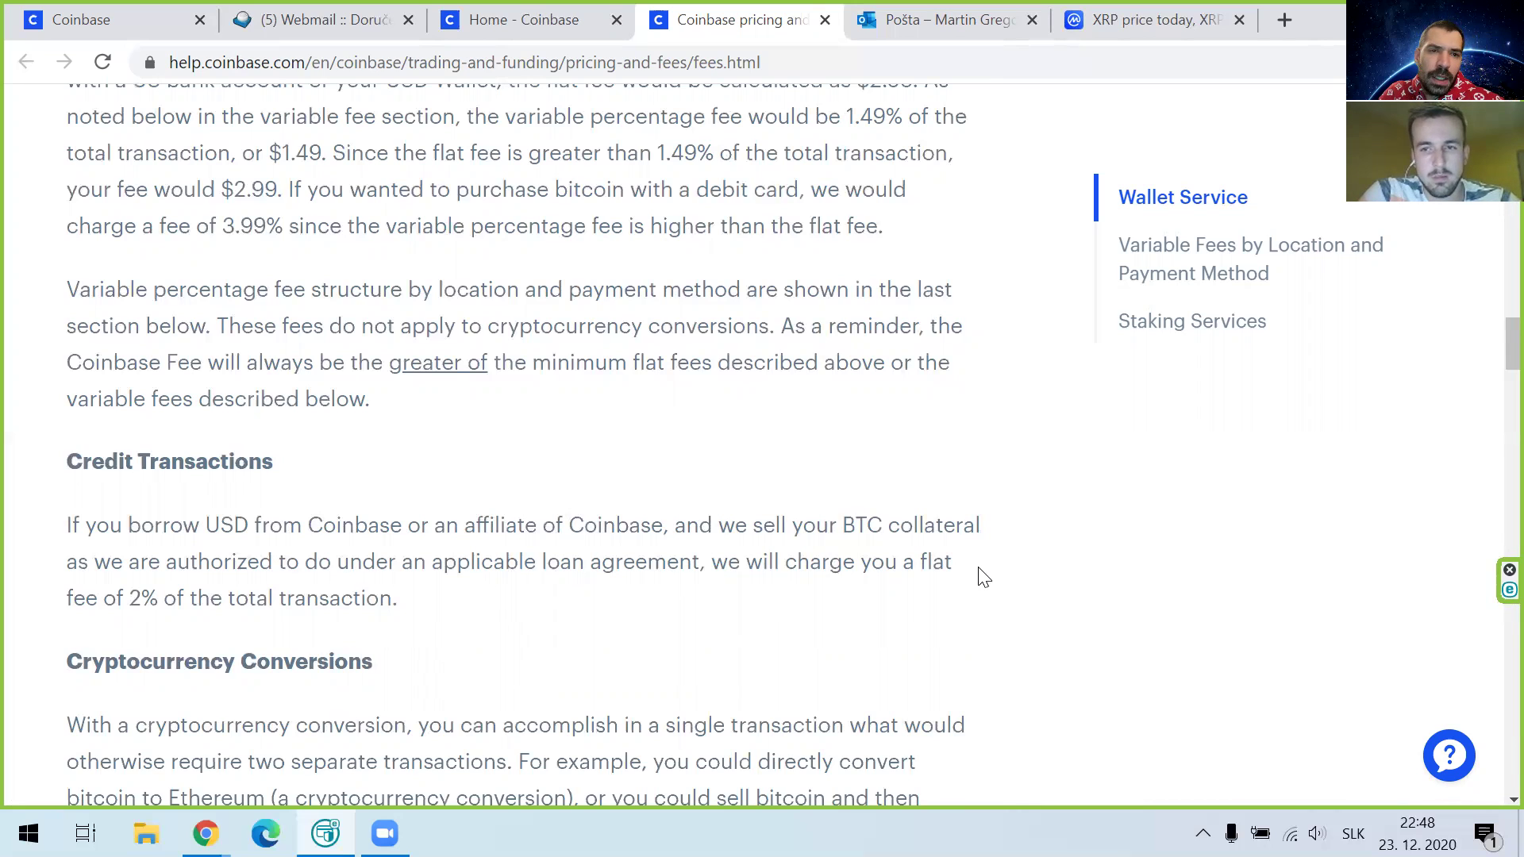
pyautogui.scroll(-3, 984, 577)
pyautogui.scroll(-5, 984, 577)
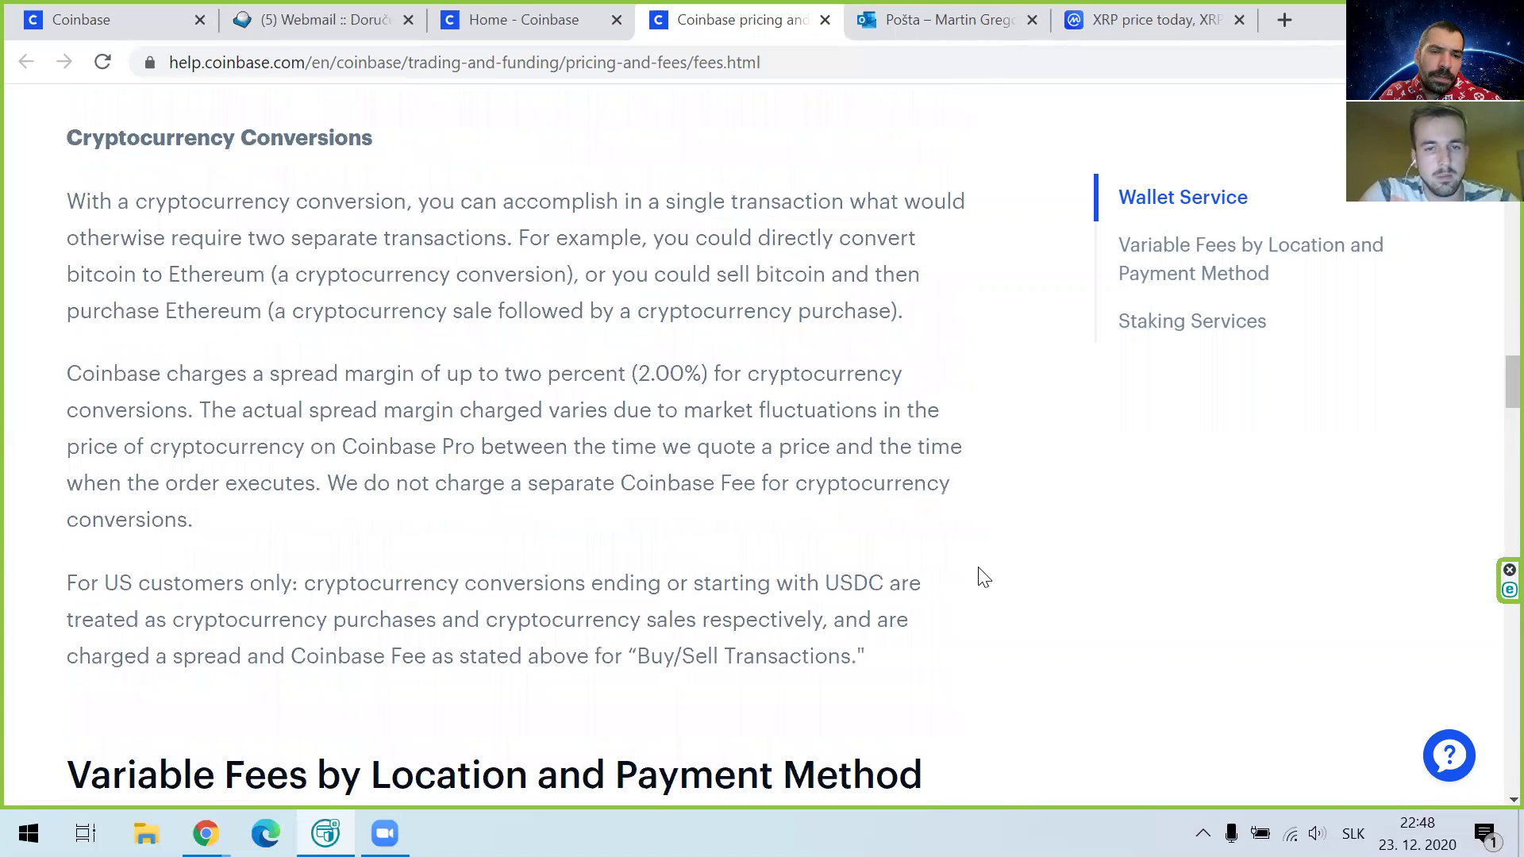
# - Compare the €0.99 fee with the pricing page's flat fee tiers, then return to the €10 preview
pyautogui.click(554, 22)
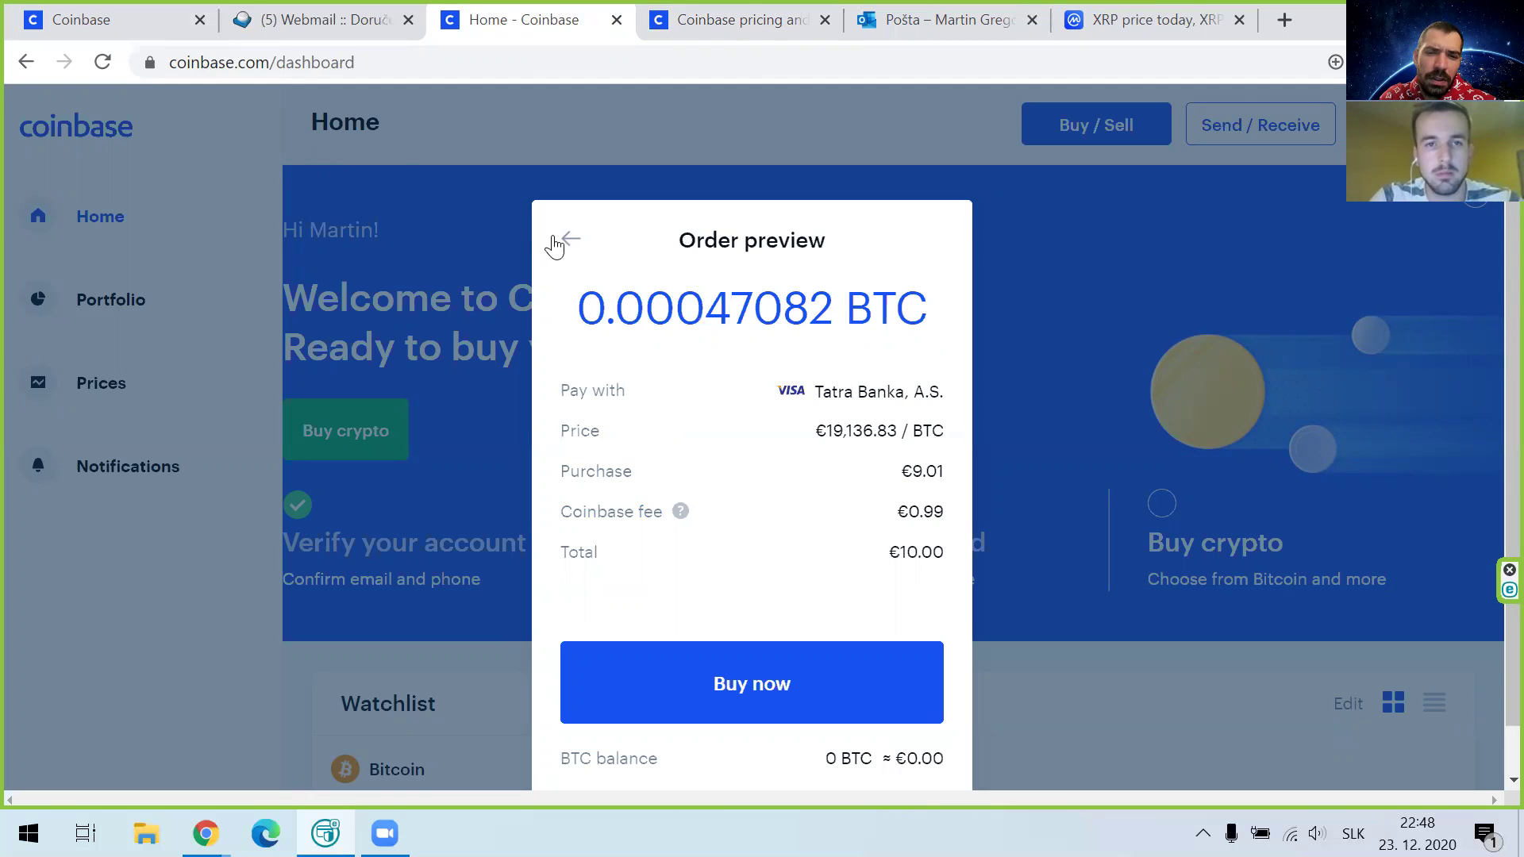
pyautogui.click(734, 19)
pyautogui.scroll(1, 730, 419)
pyautogui.scroll(8, 730, 418)
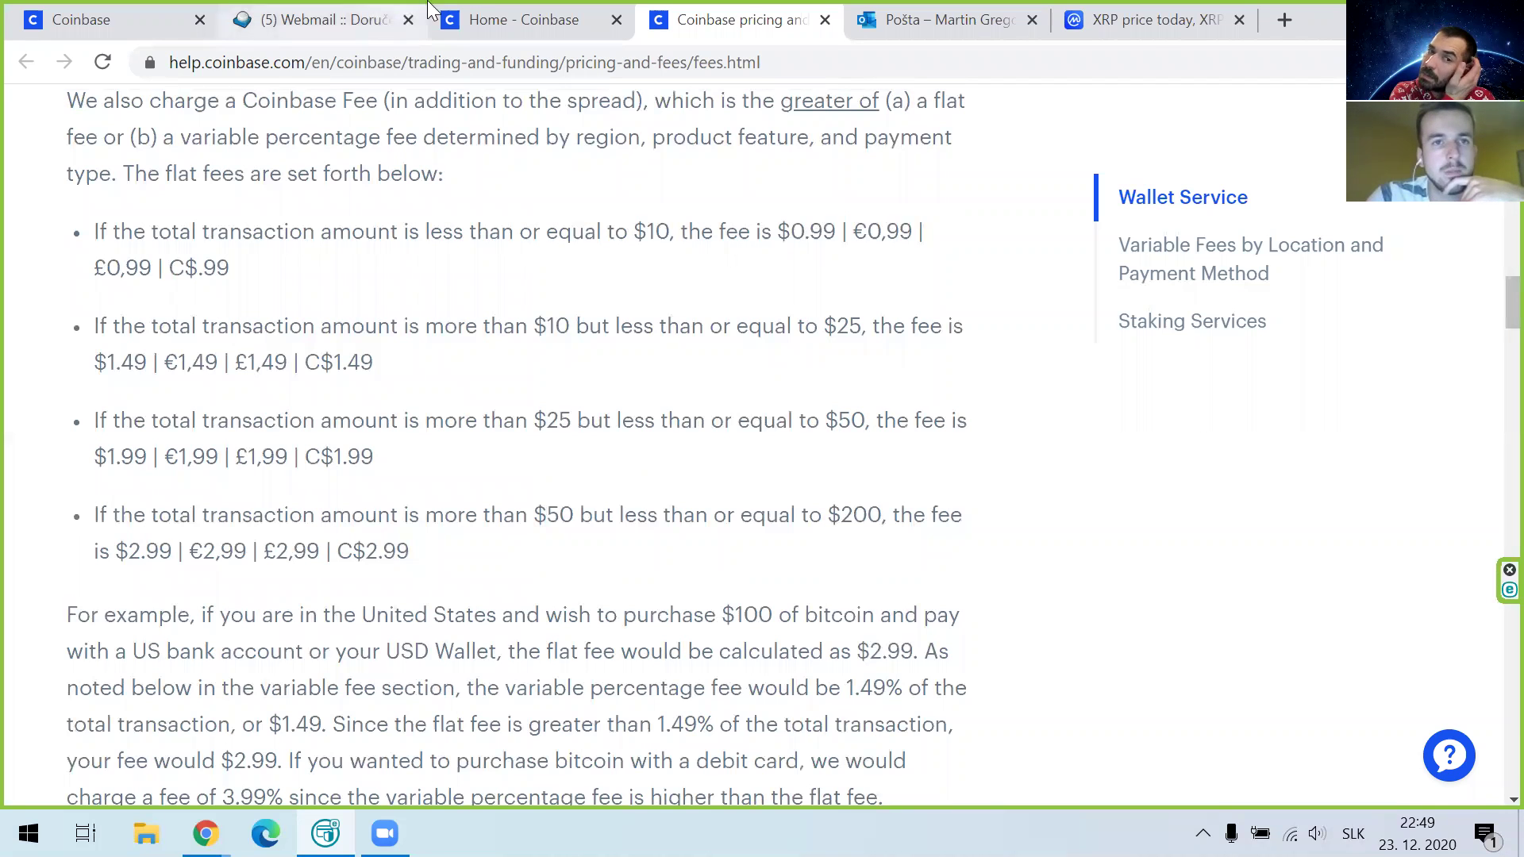
pyautogui.click(462, 9)
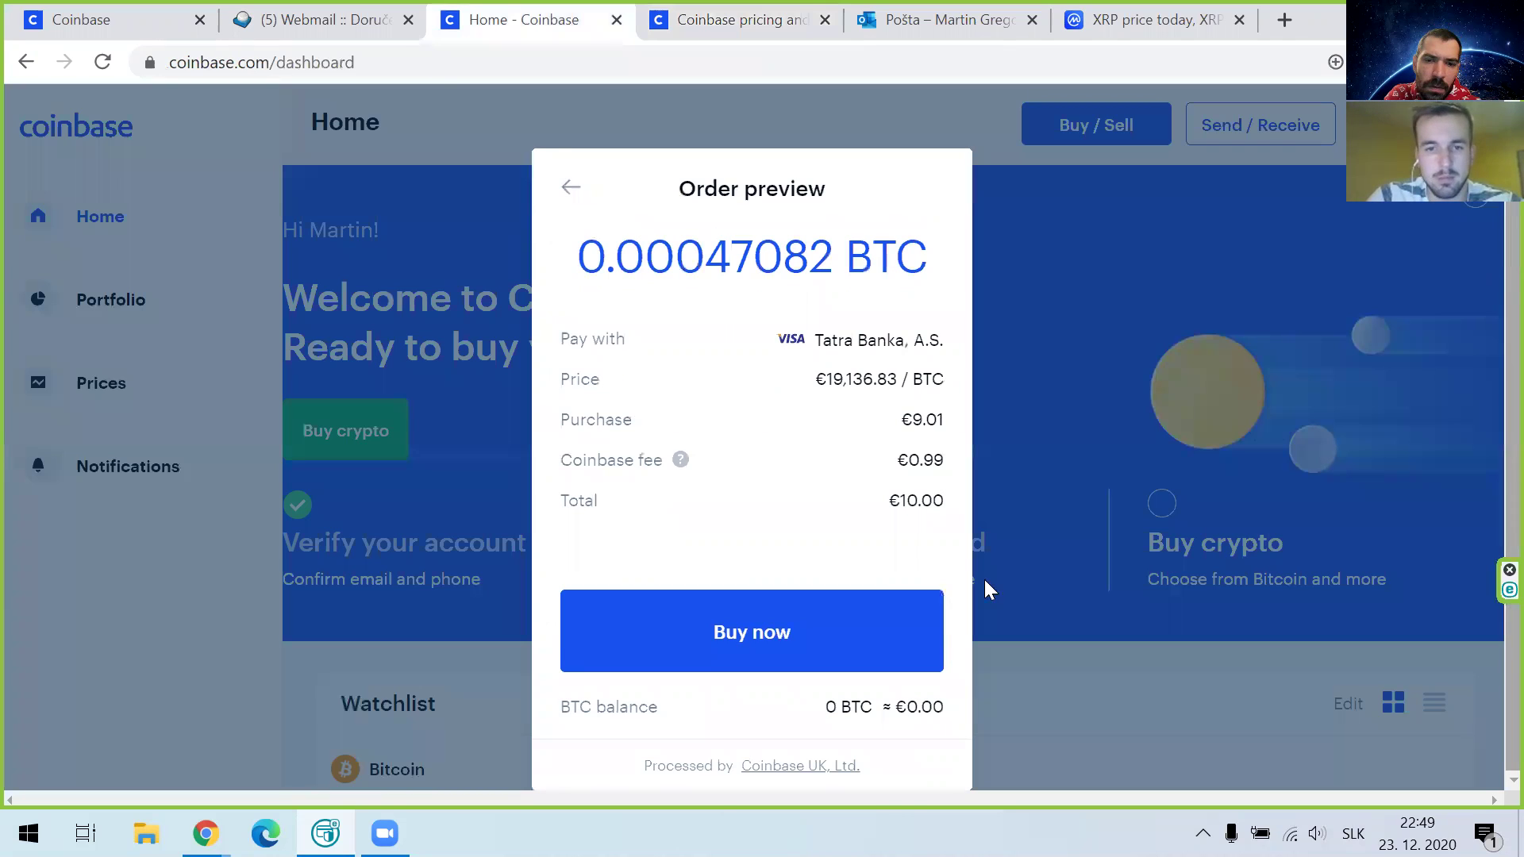
# - Change the amount to €20 and preview it: 0.00096304 BTC with a €1.49 fee
pyautogui.click(570, 189)
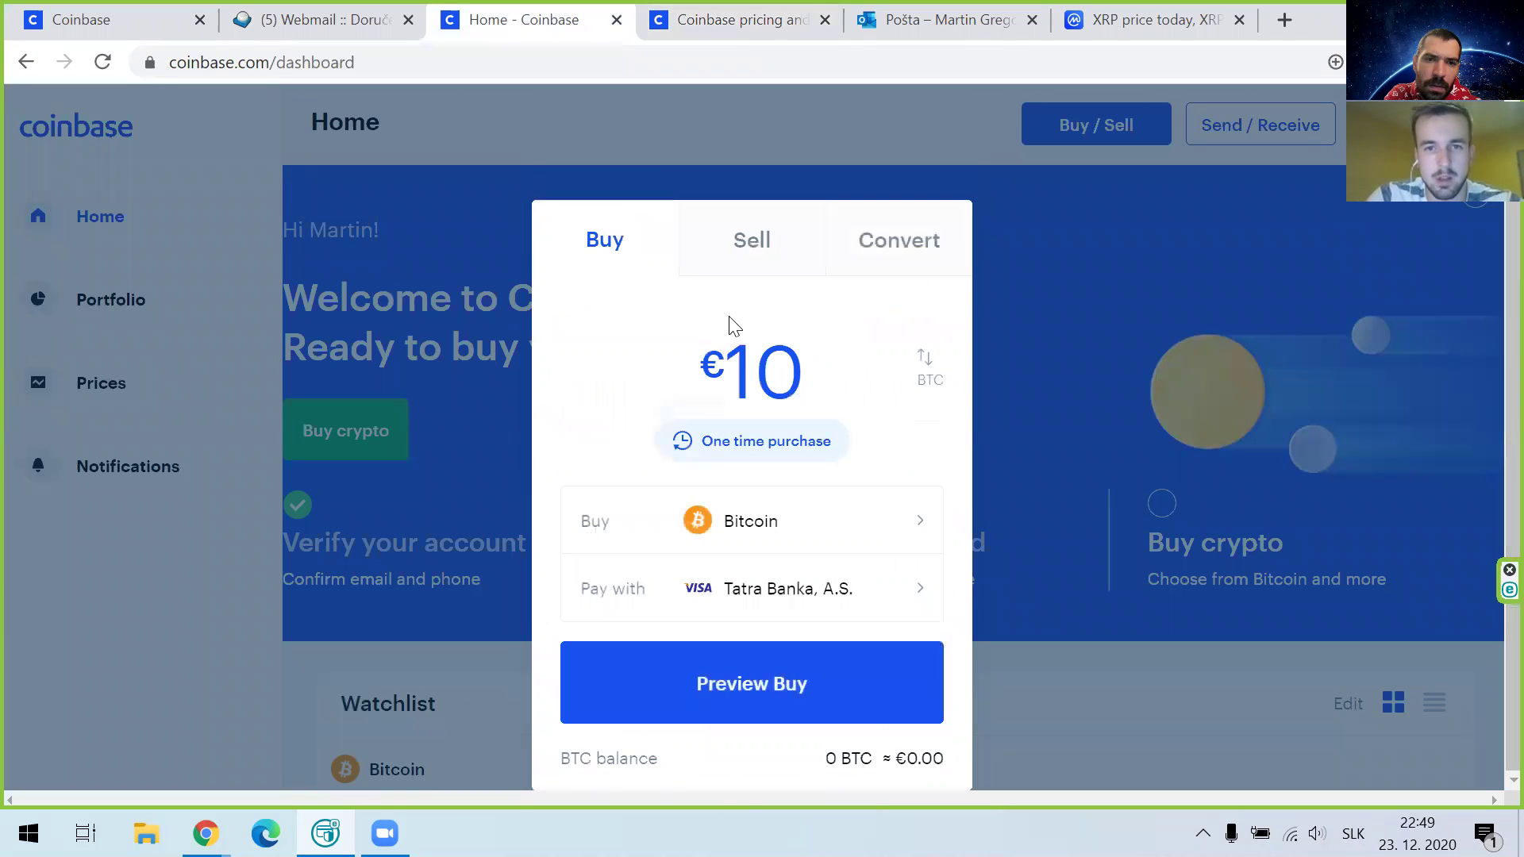
pyautogui.press('BackSpace')
pyautogui.press('BackSpace')
pyautogui.write('20')
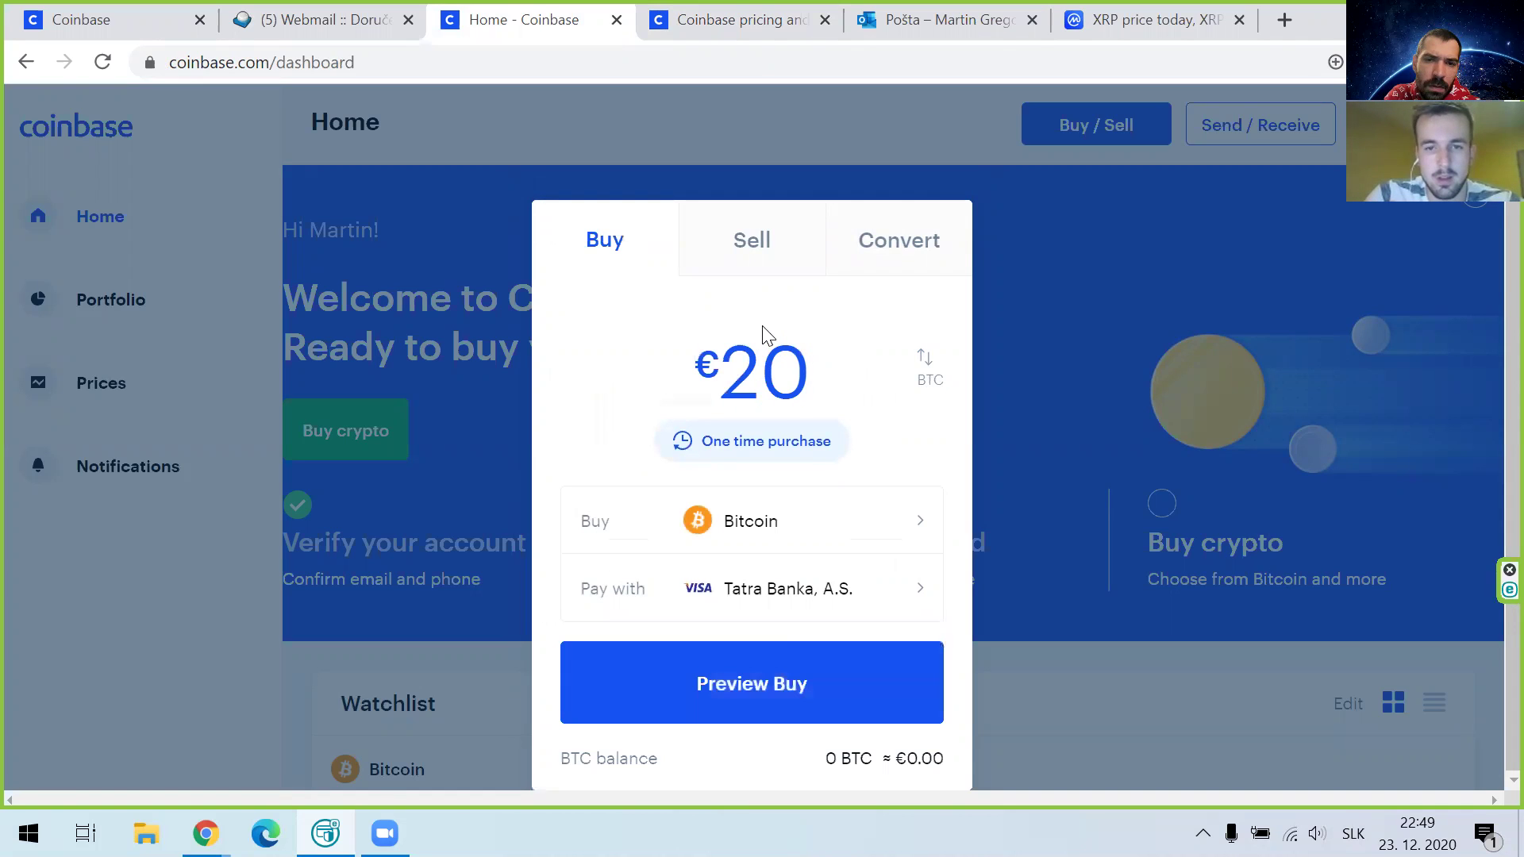
pyautogui.click(789, 666)
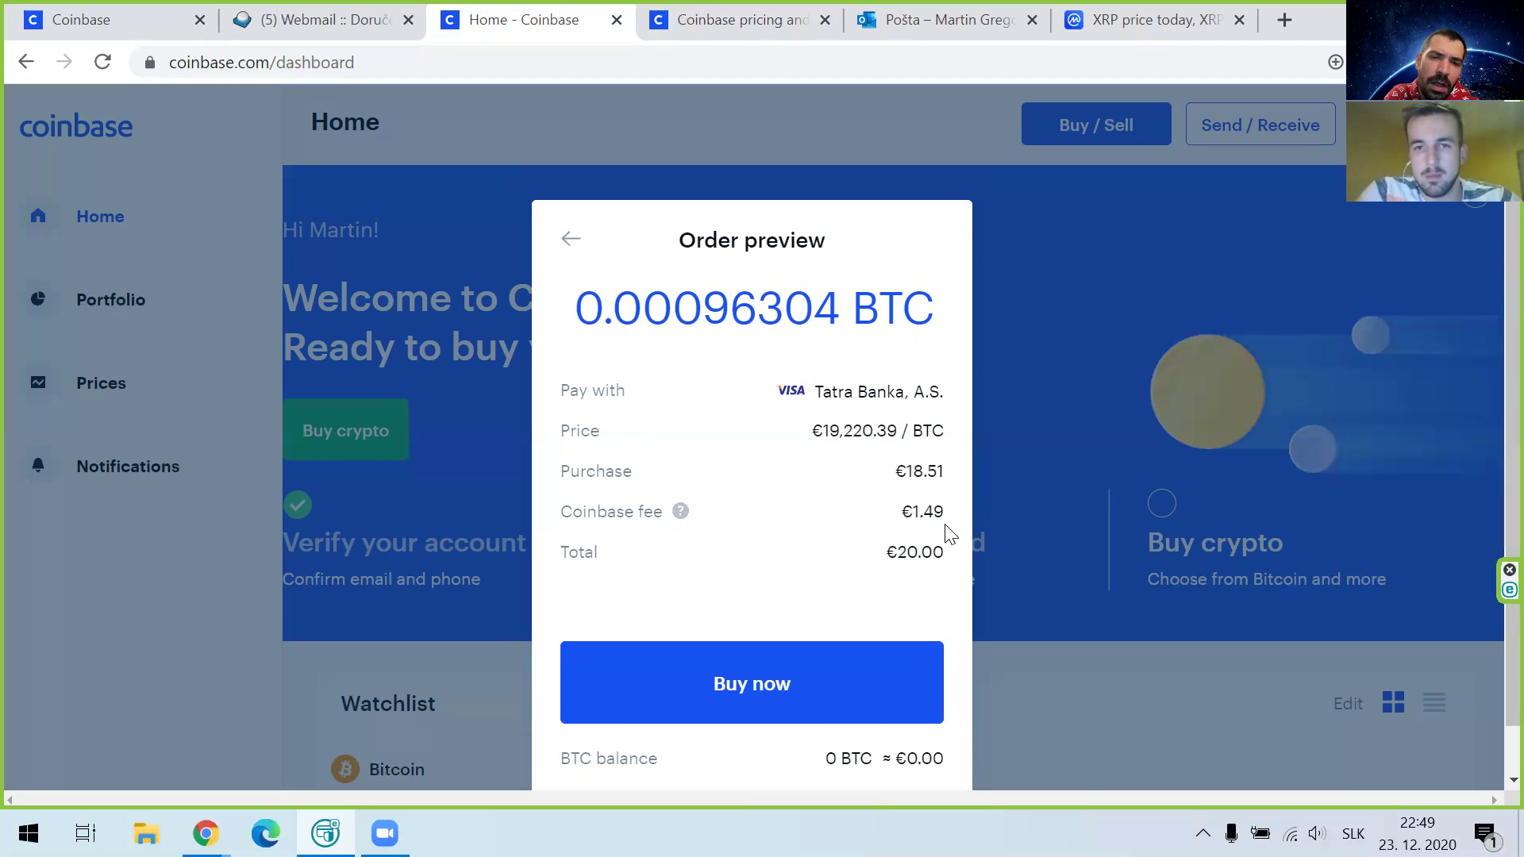
pyautogui.click(571, 240)
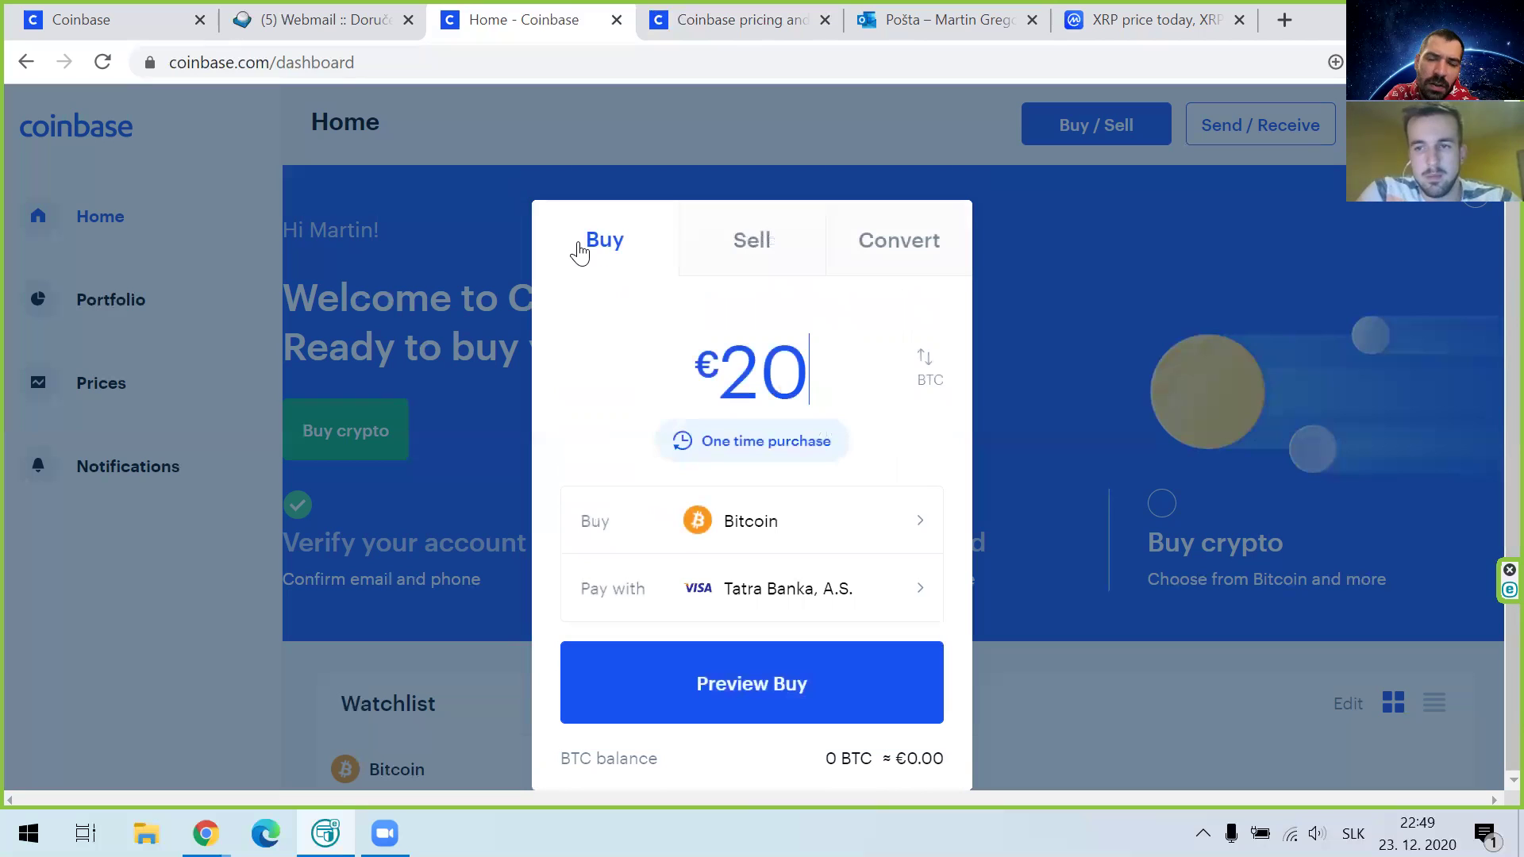
# - Enter the amount as 0.001 BTC and check its euro value of about €20.70
pyautogui.press('BackSpace')
pyautogui.press('BackSpace')
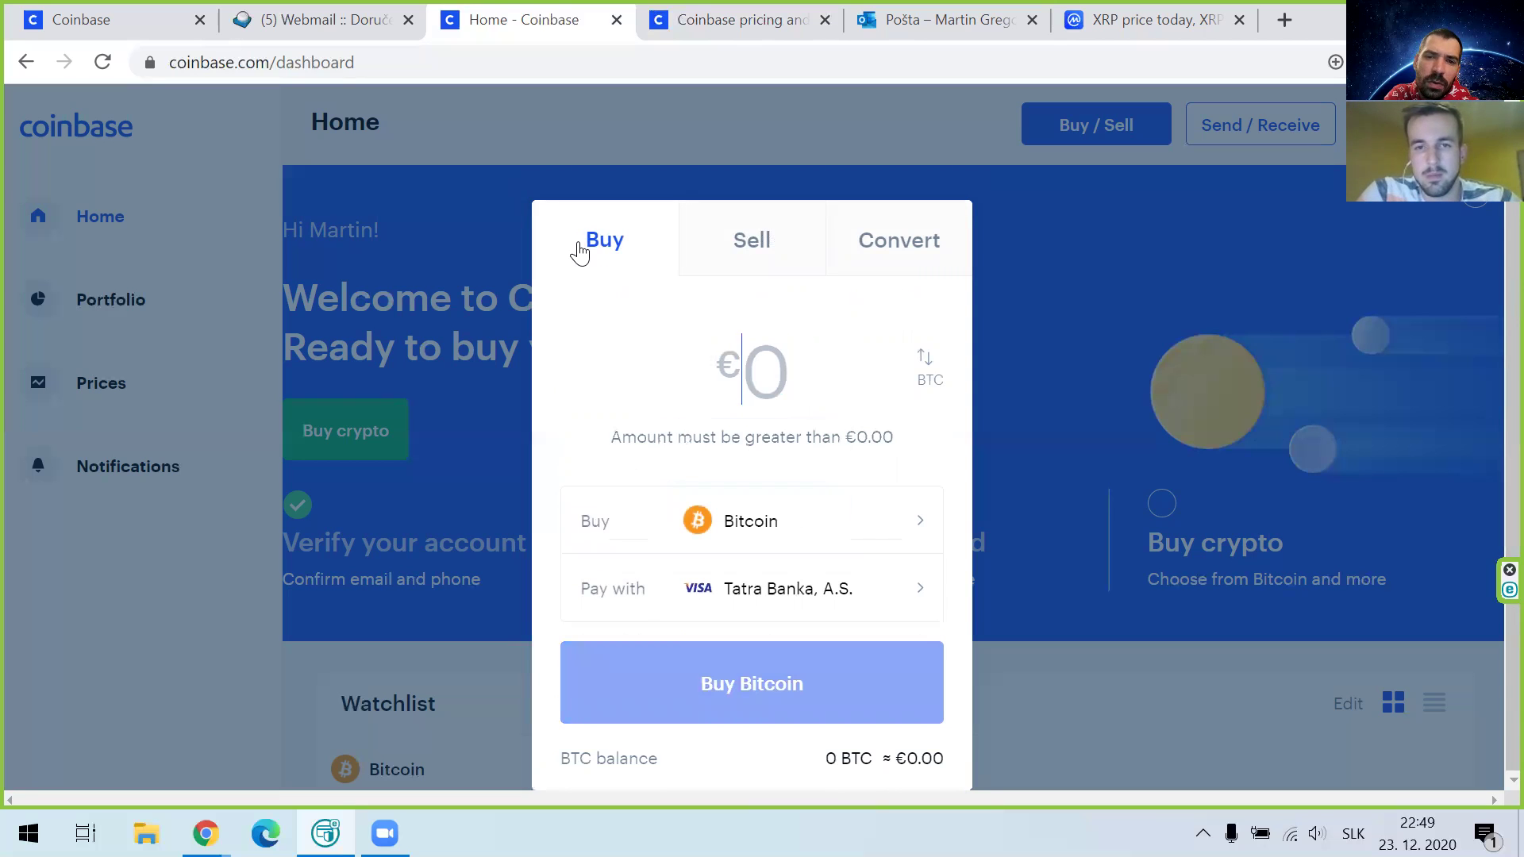
pyautogui.click(928, 367)
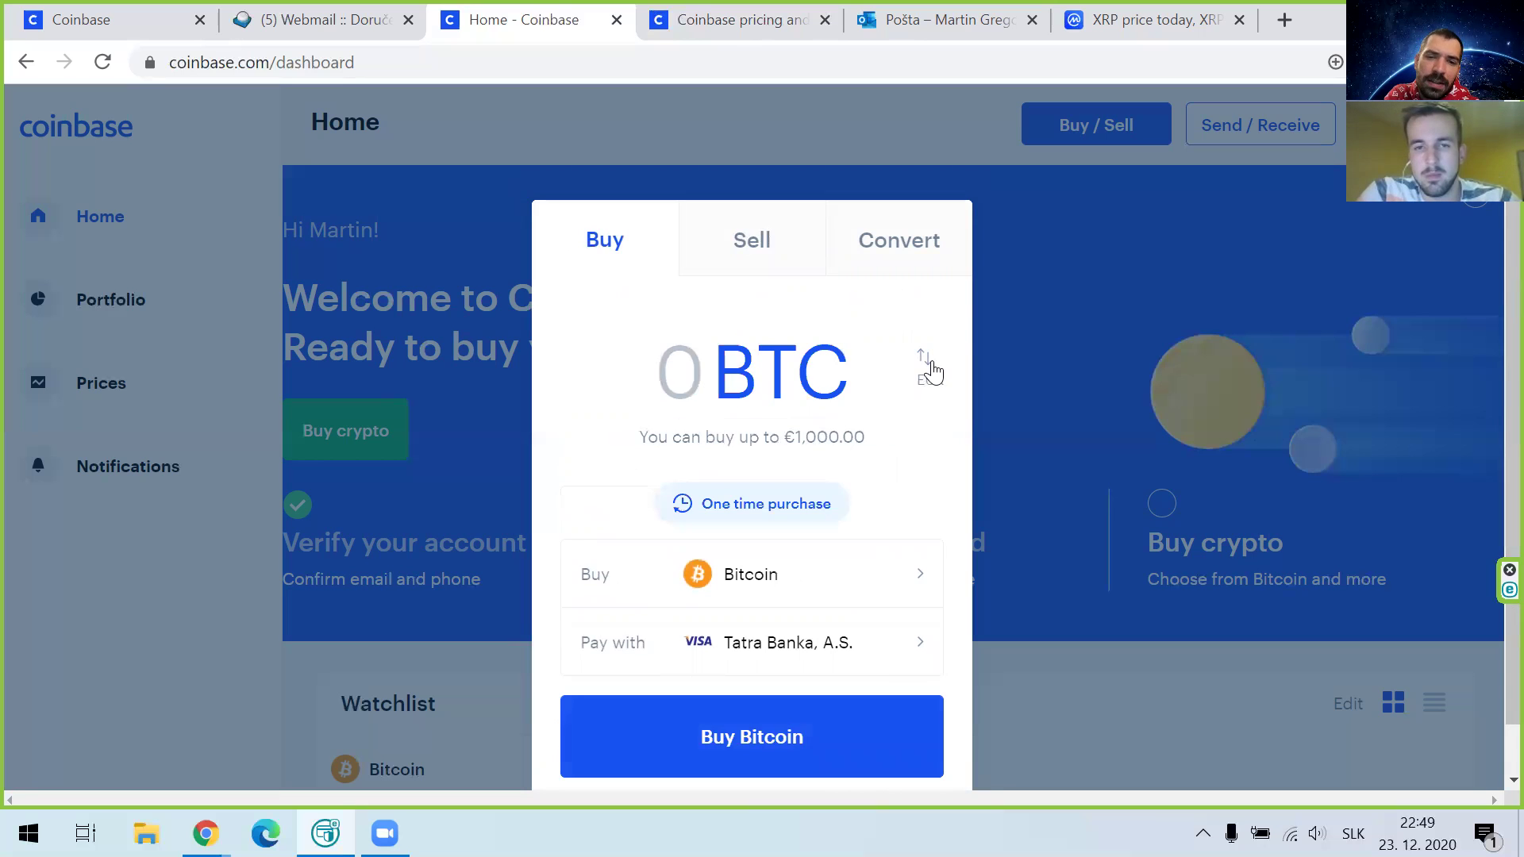
pyautogui.click(701, 389)
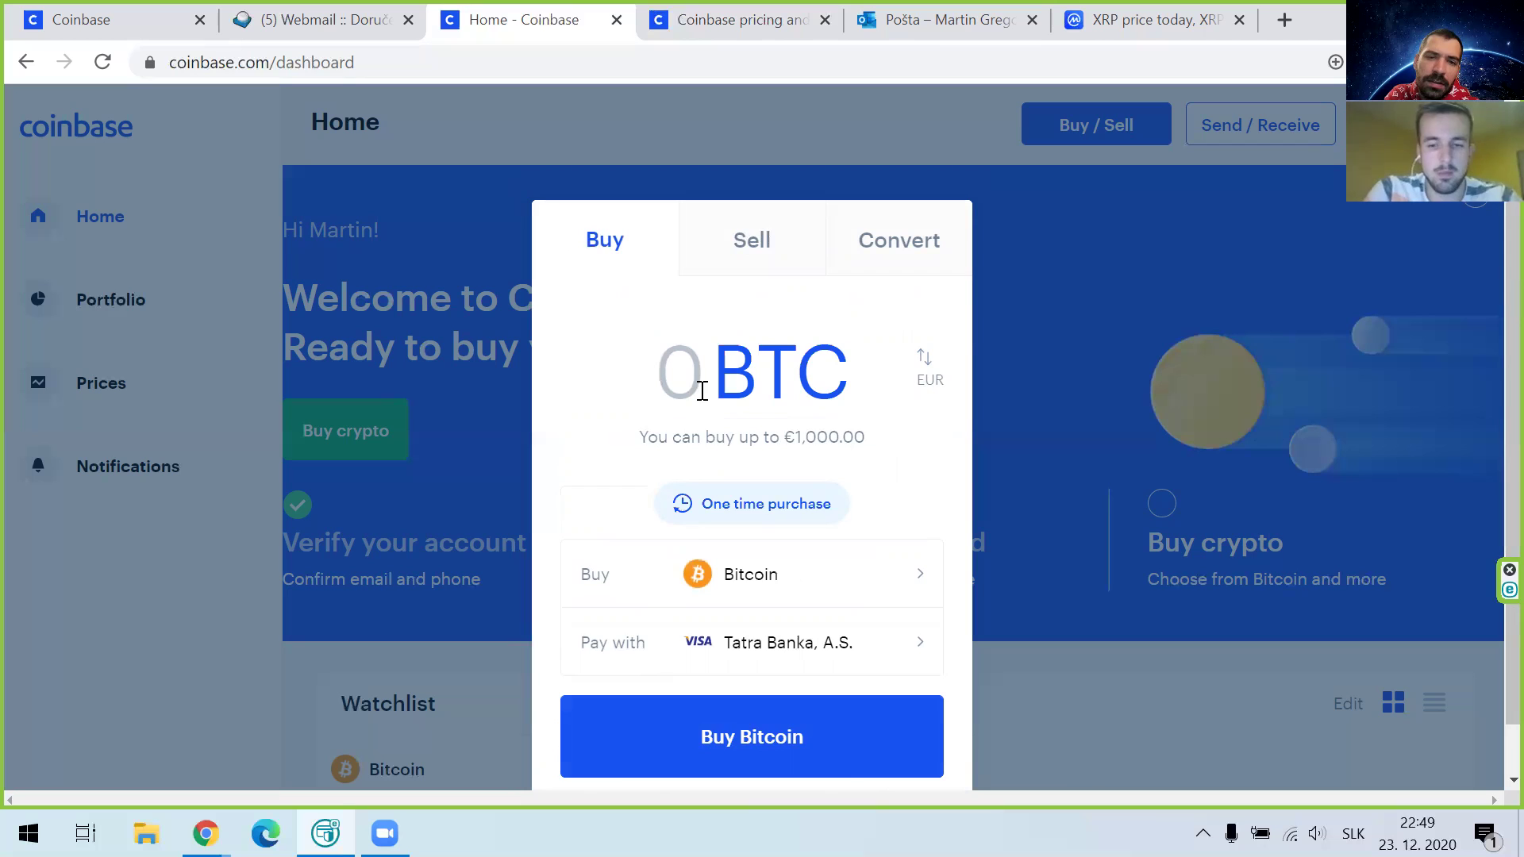
pyautogui.write('0.')
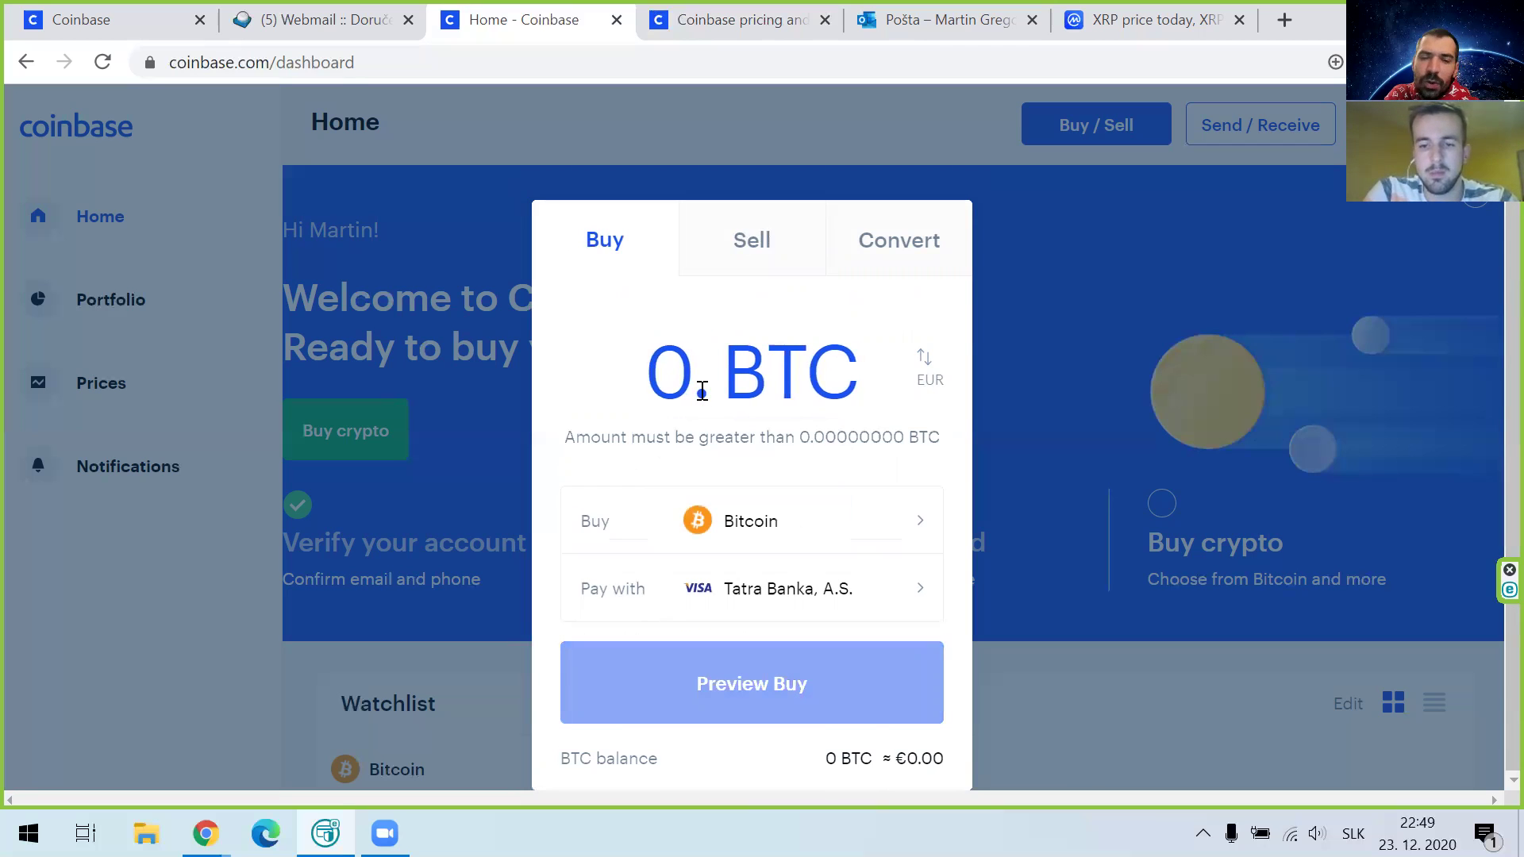
pyautogui.write('01')
pyautogui.press('BackSpace')
pyautogui.write('01')
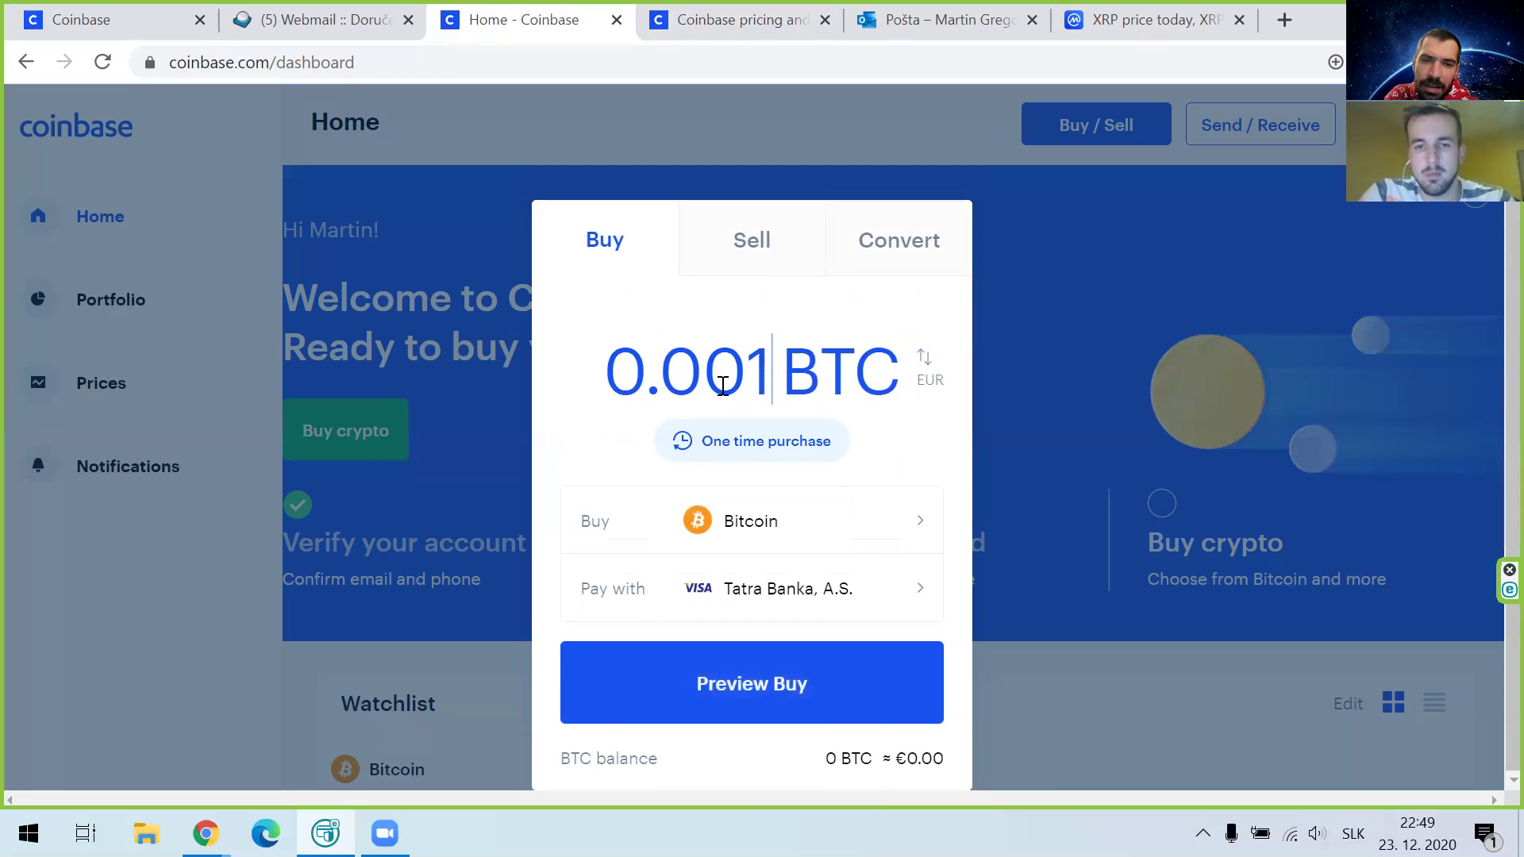
pyautogui.click(928, 365)
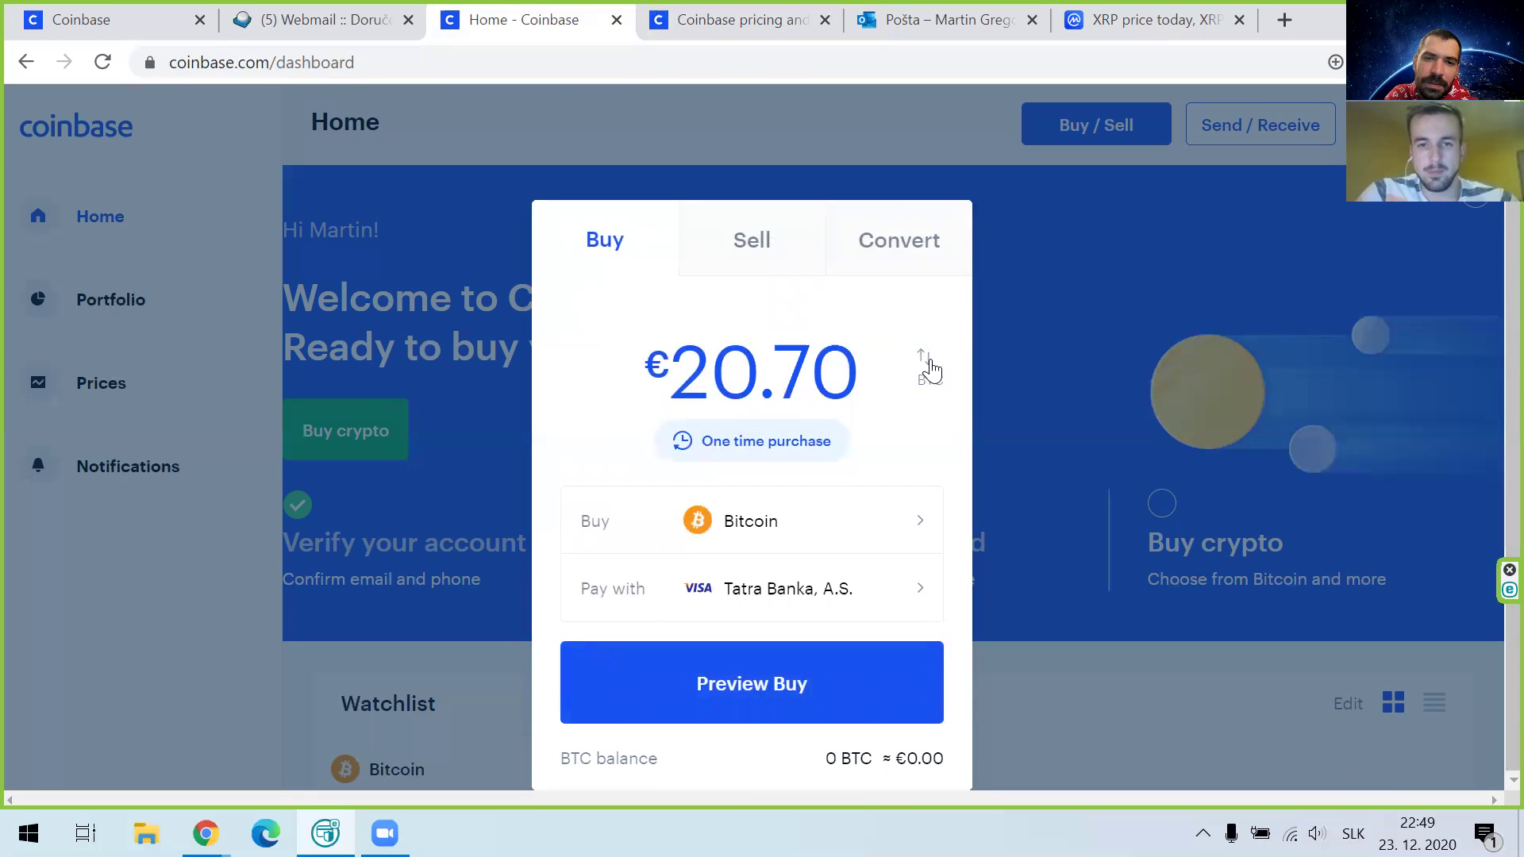
pyautogui.click(927, 365)
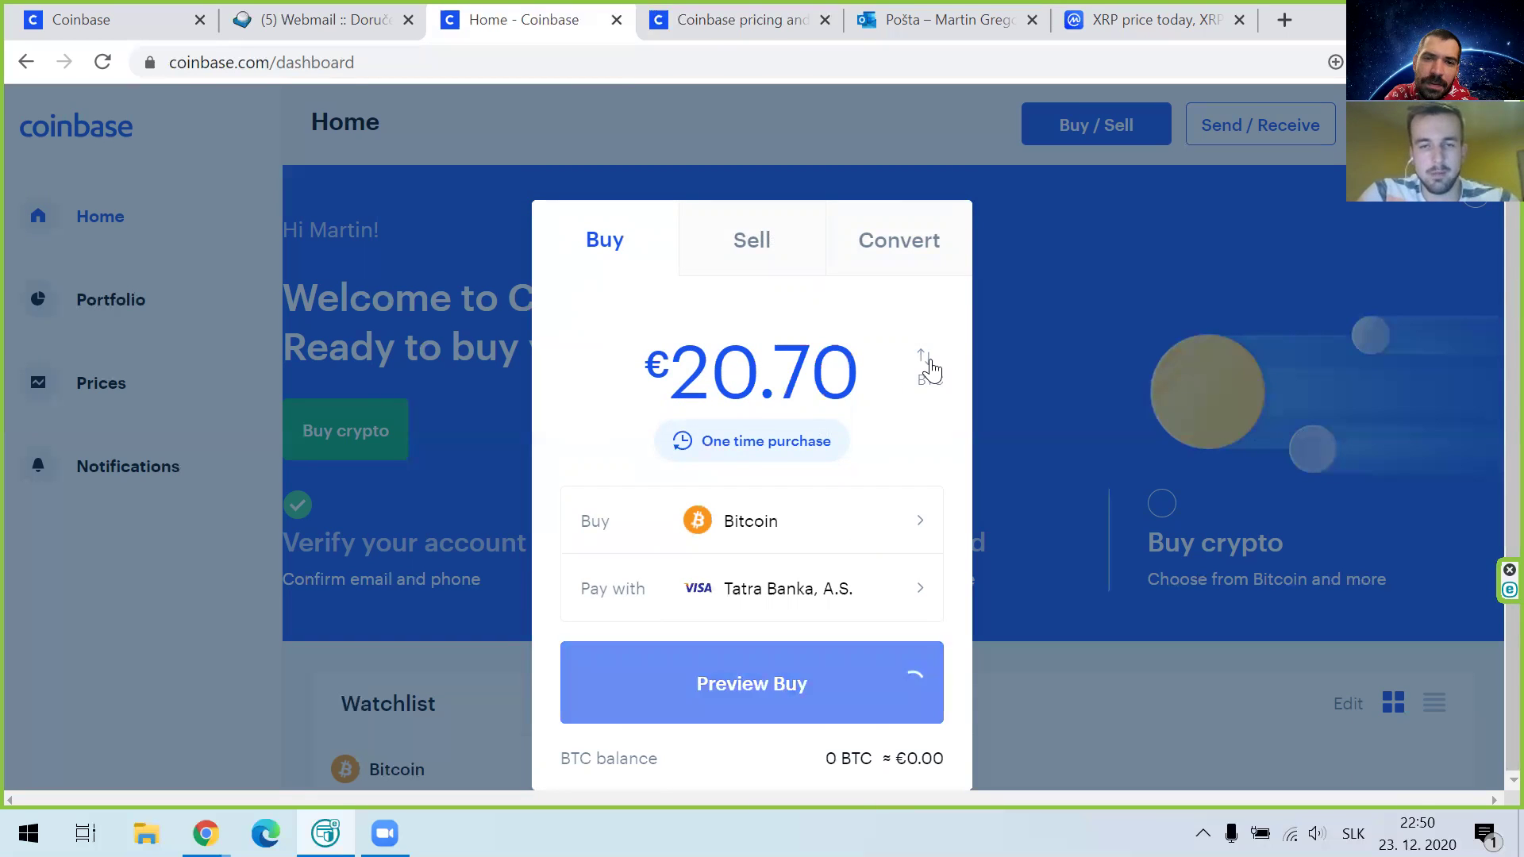
pyautogui.click(746, 695)
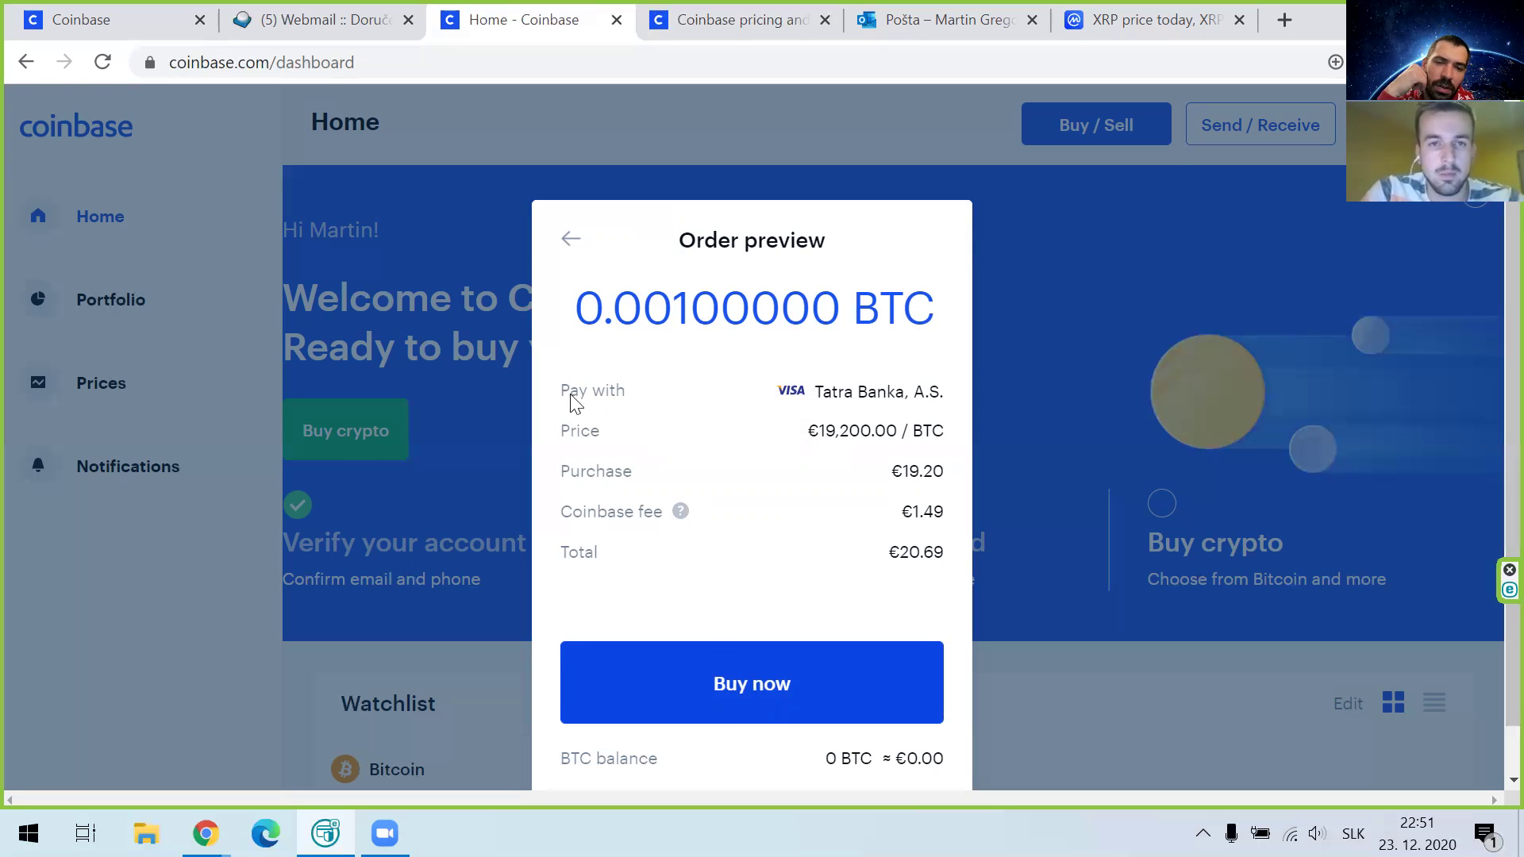
pyautogui.click(566, 270)
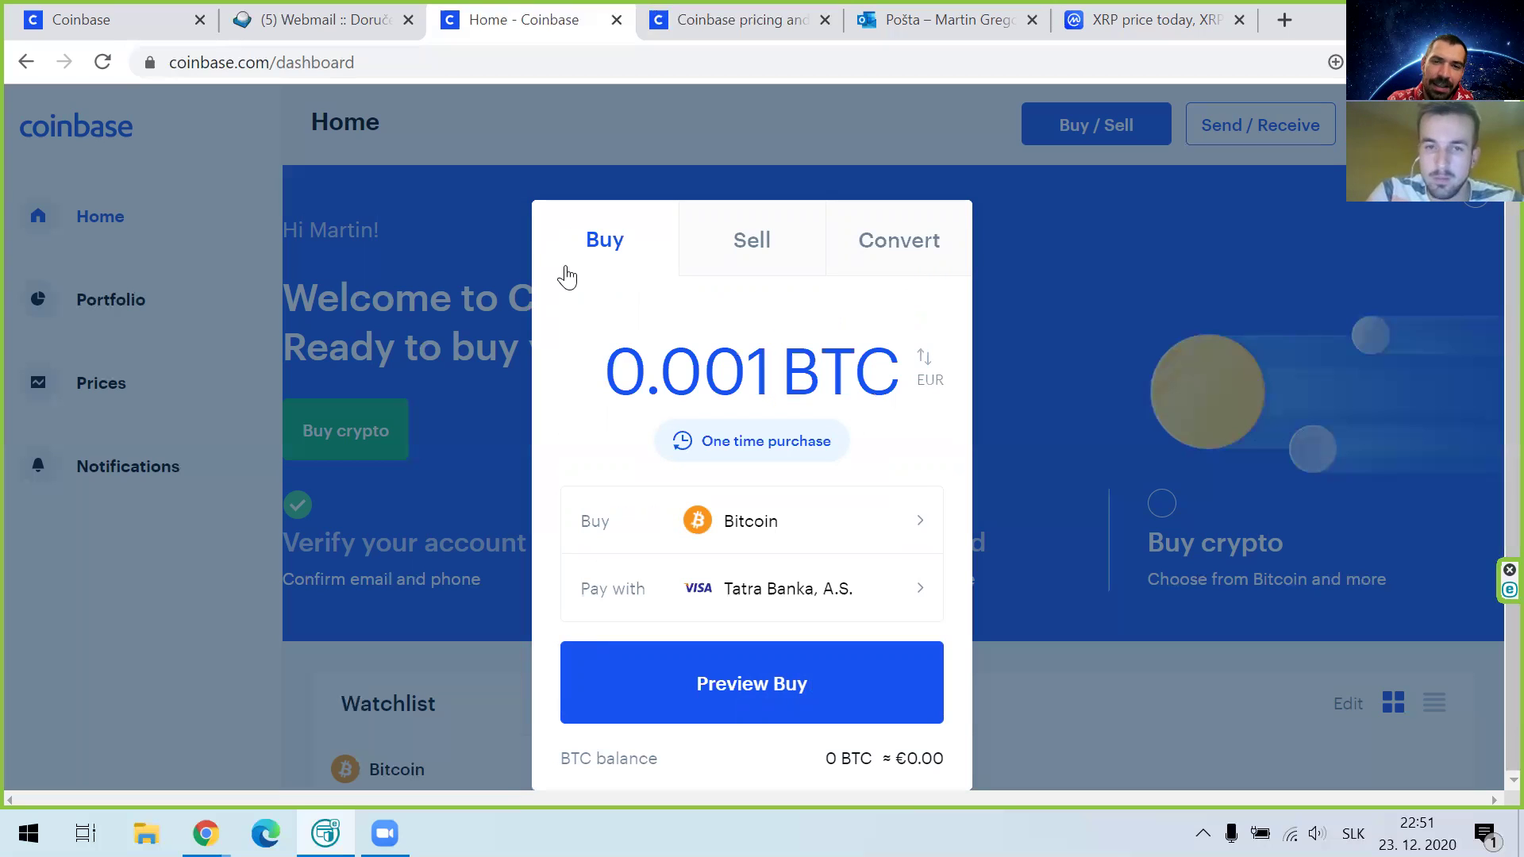
pyautogui.write('2345')
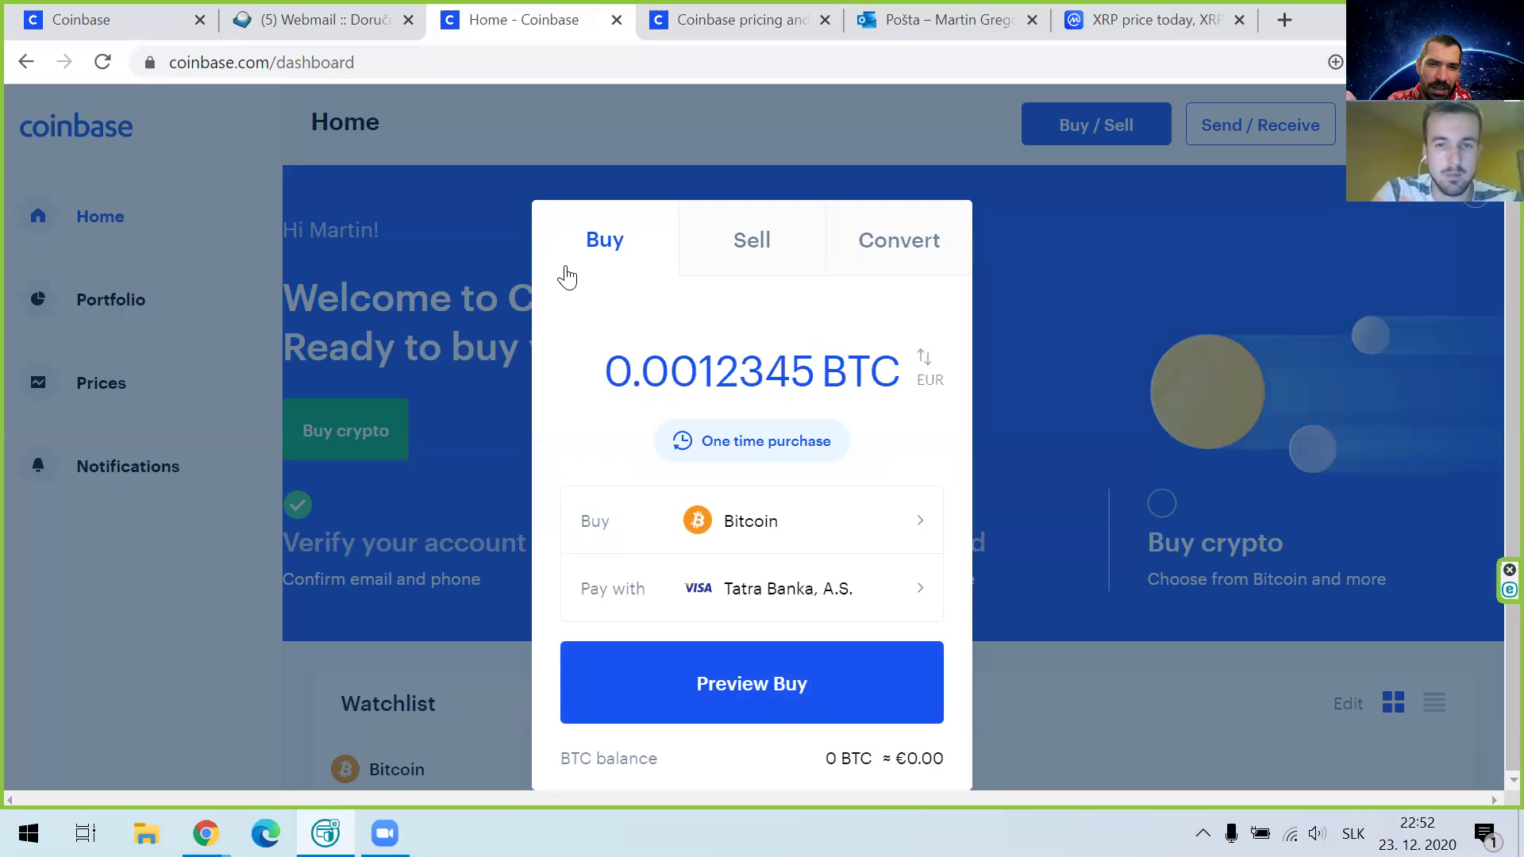
pyautogui.write('6')
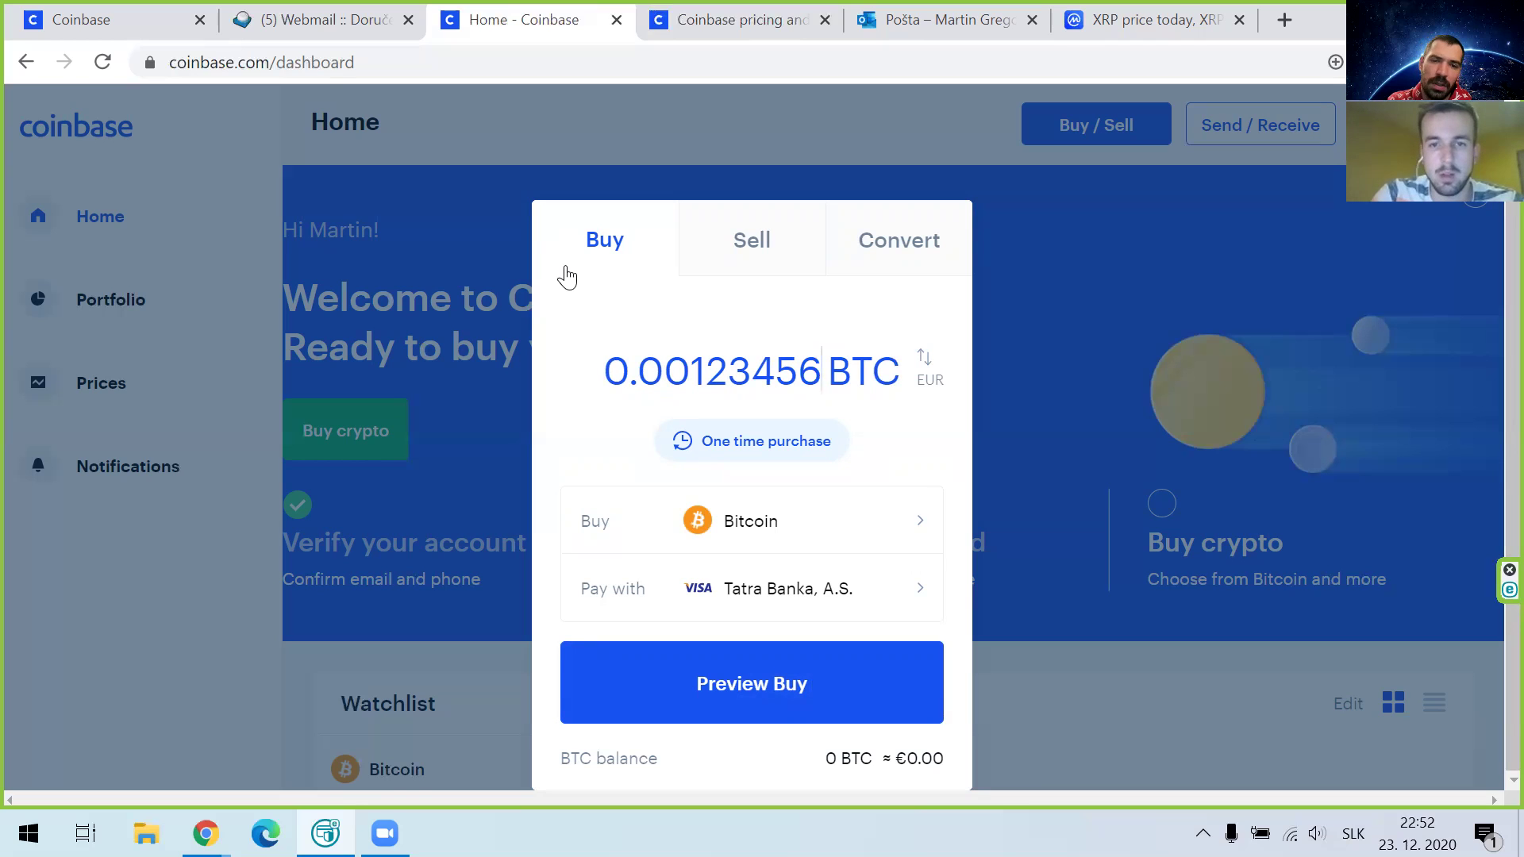
# - Preview the 0.00123456 BTC purchase paid with the Tatra Banka card
pyautogui.click(703, 674)
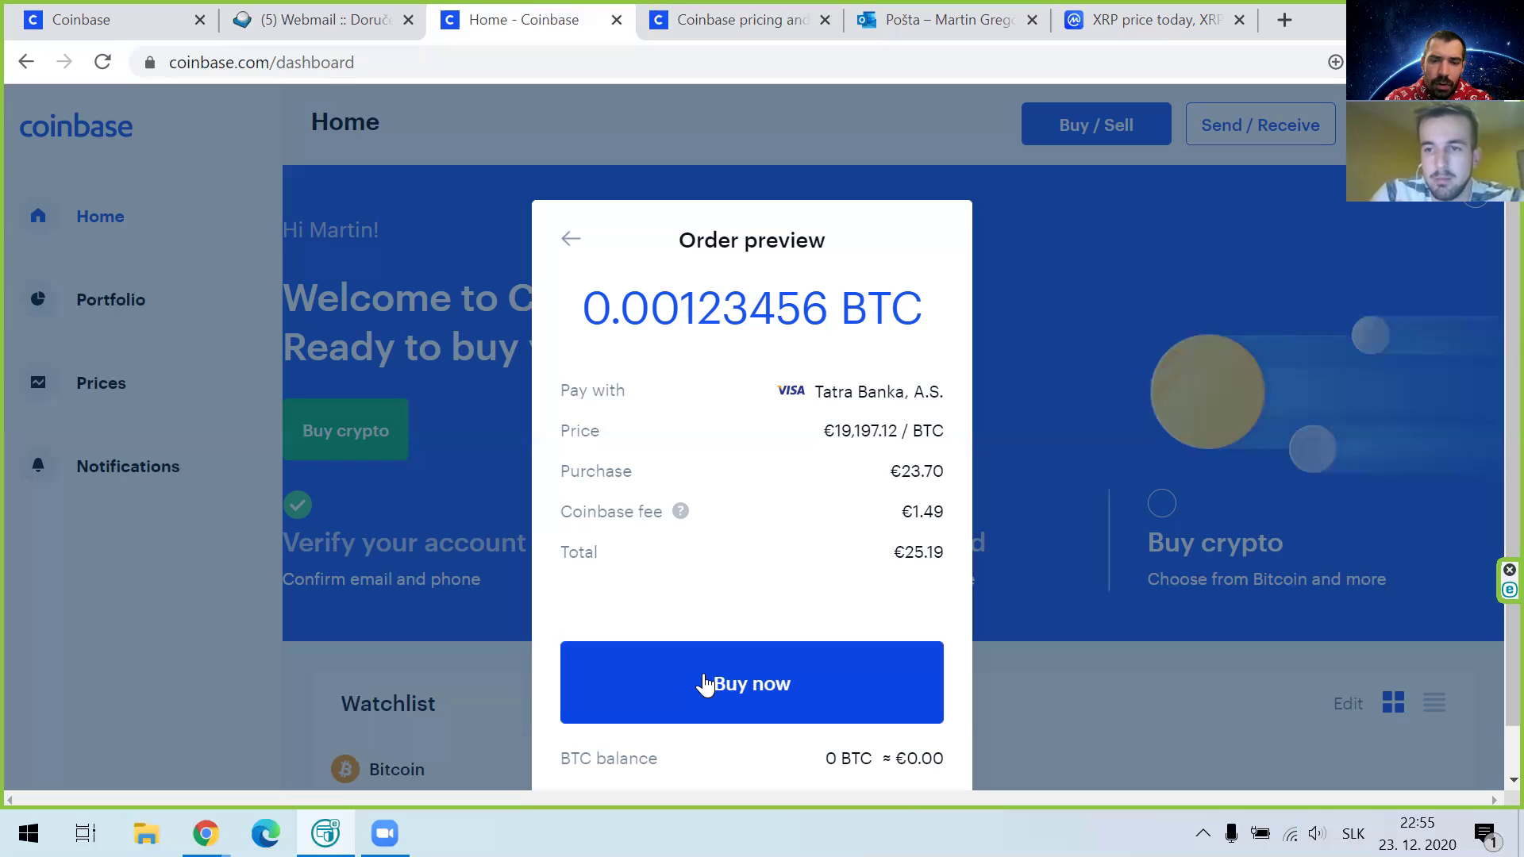
# - Place the bitcoin buy order and approve the €25.19 card payment with the SMS code
pyautogui.click(705, 684)
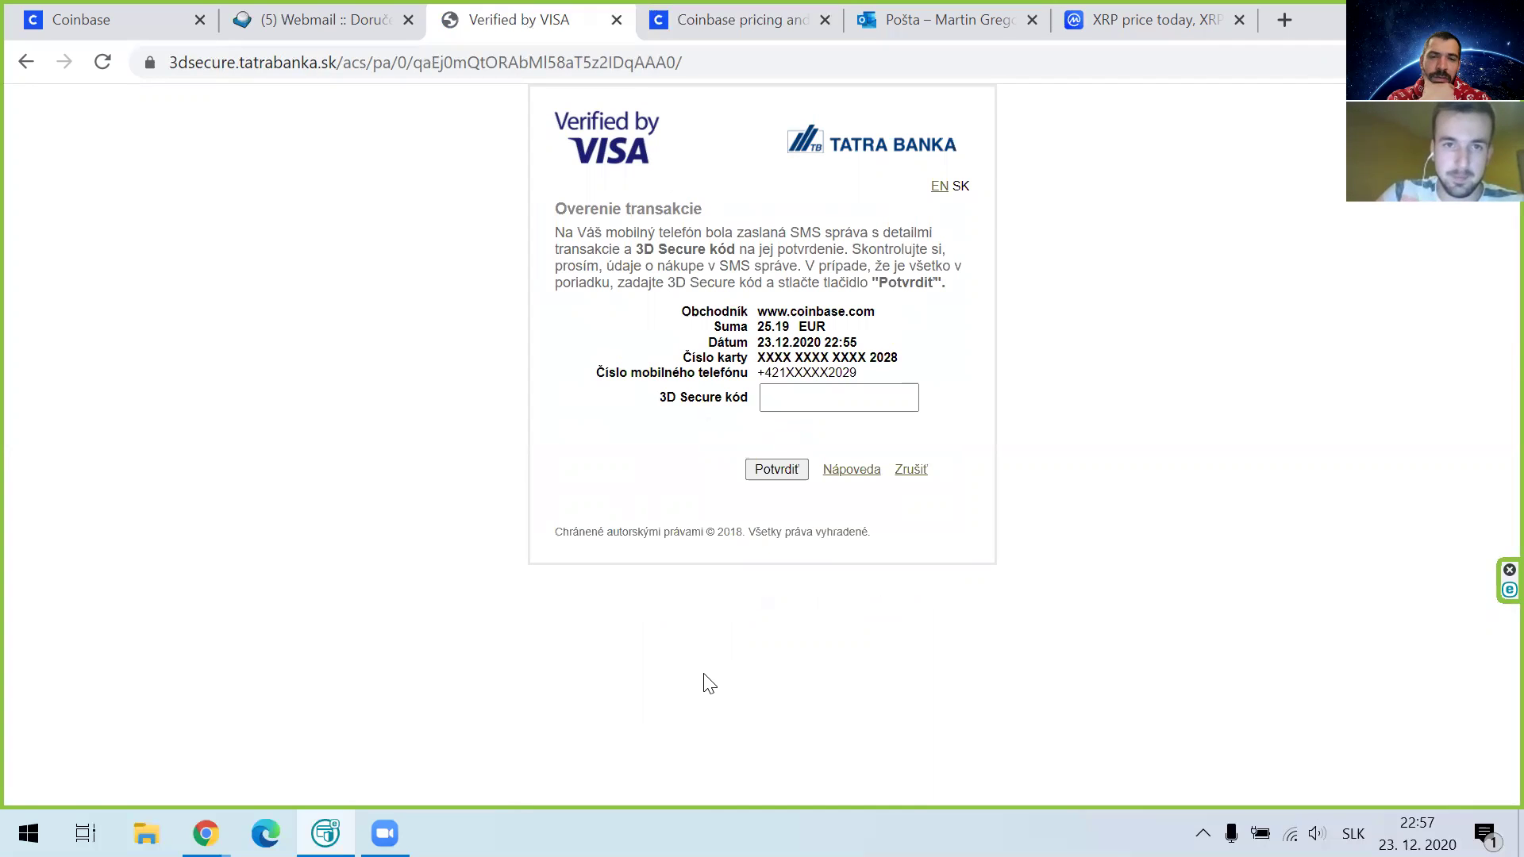
pyautogui.click(862, 397)
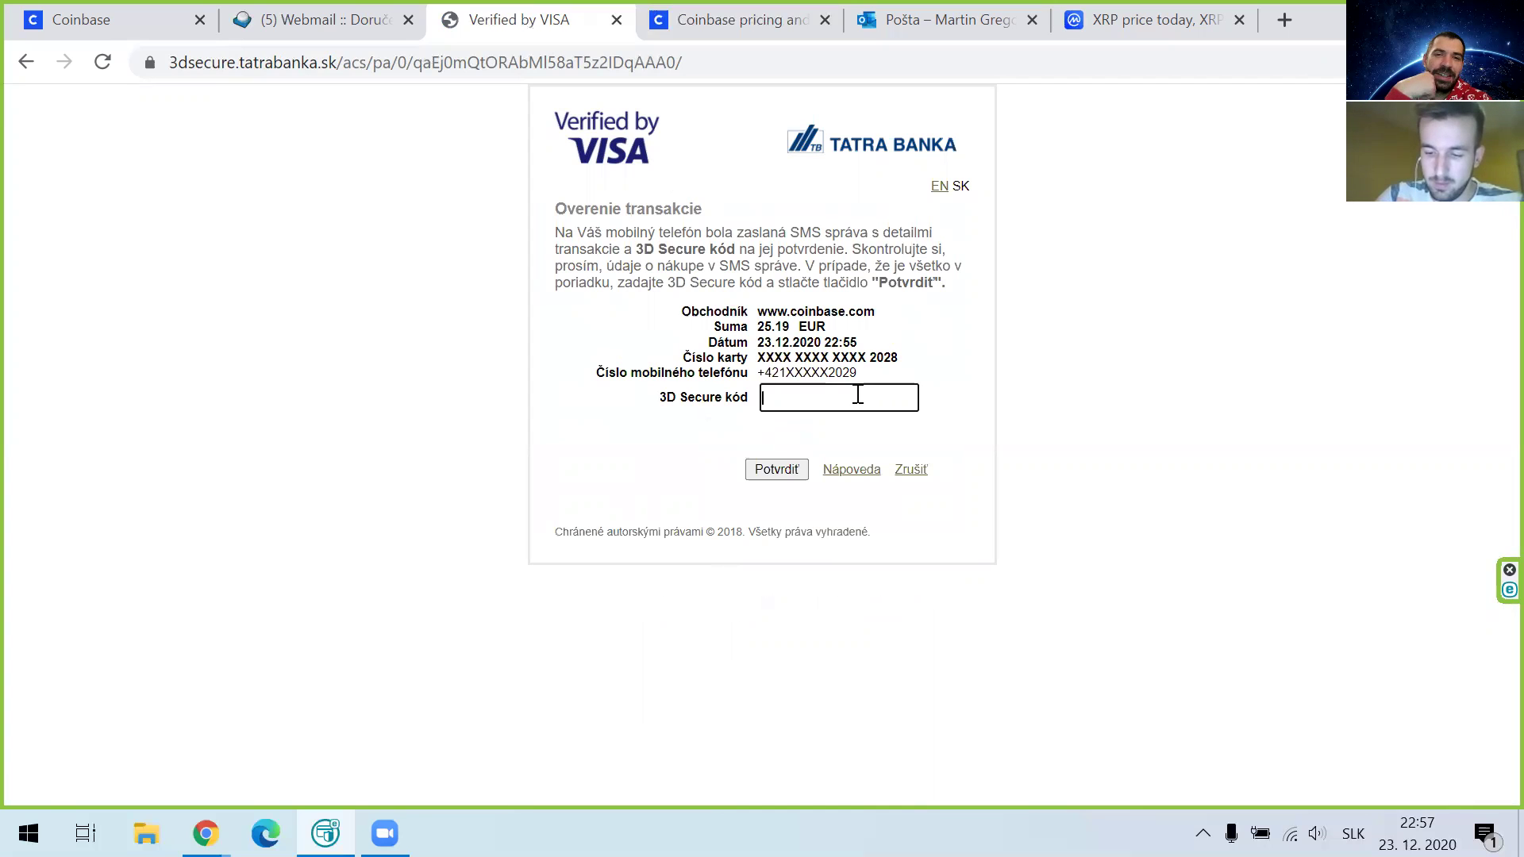
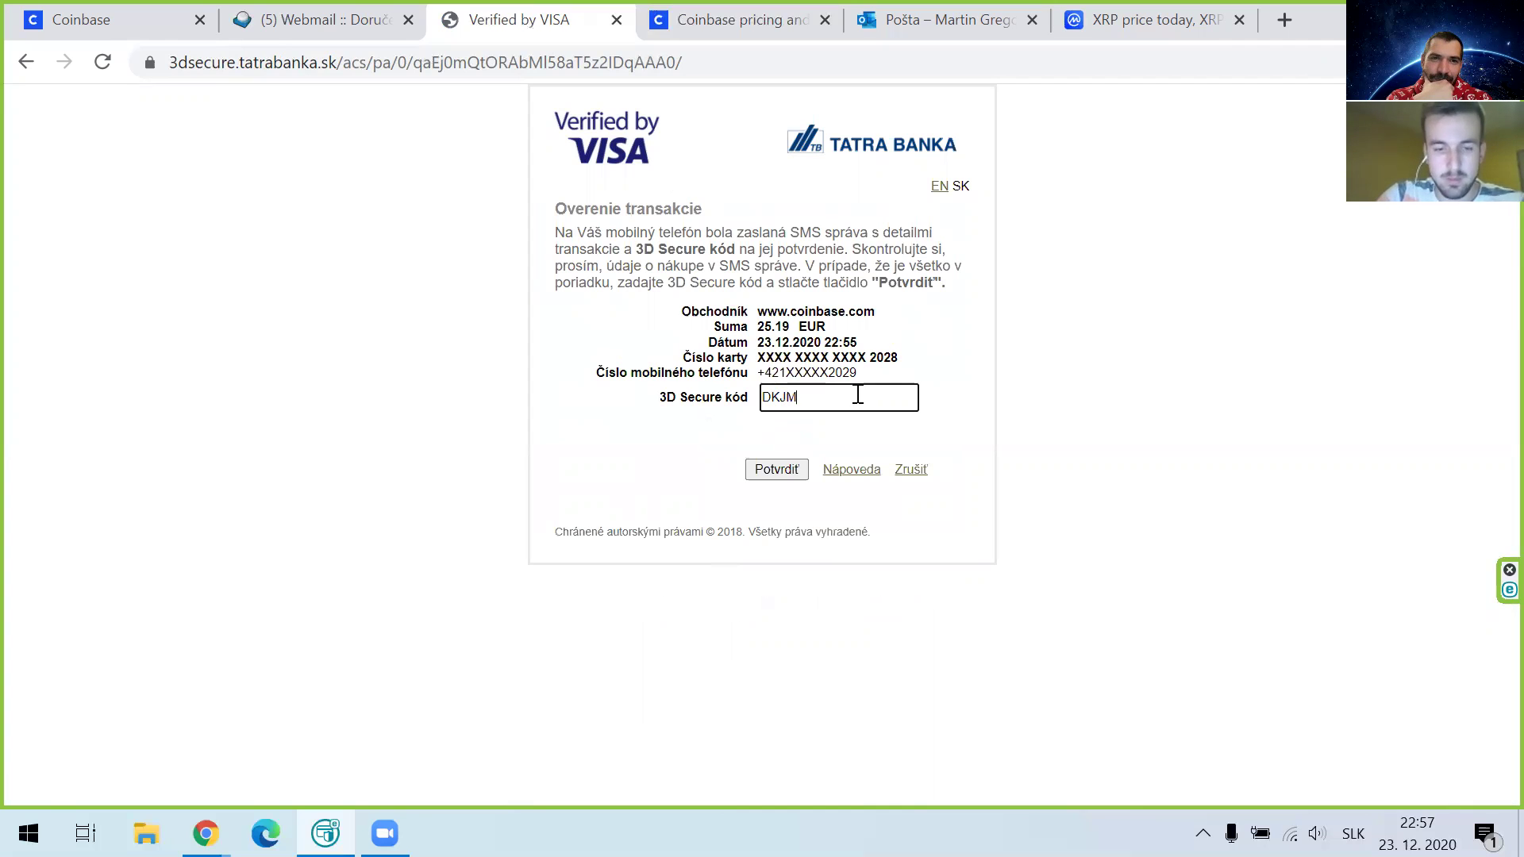
pyautogui.click(777, 476)
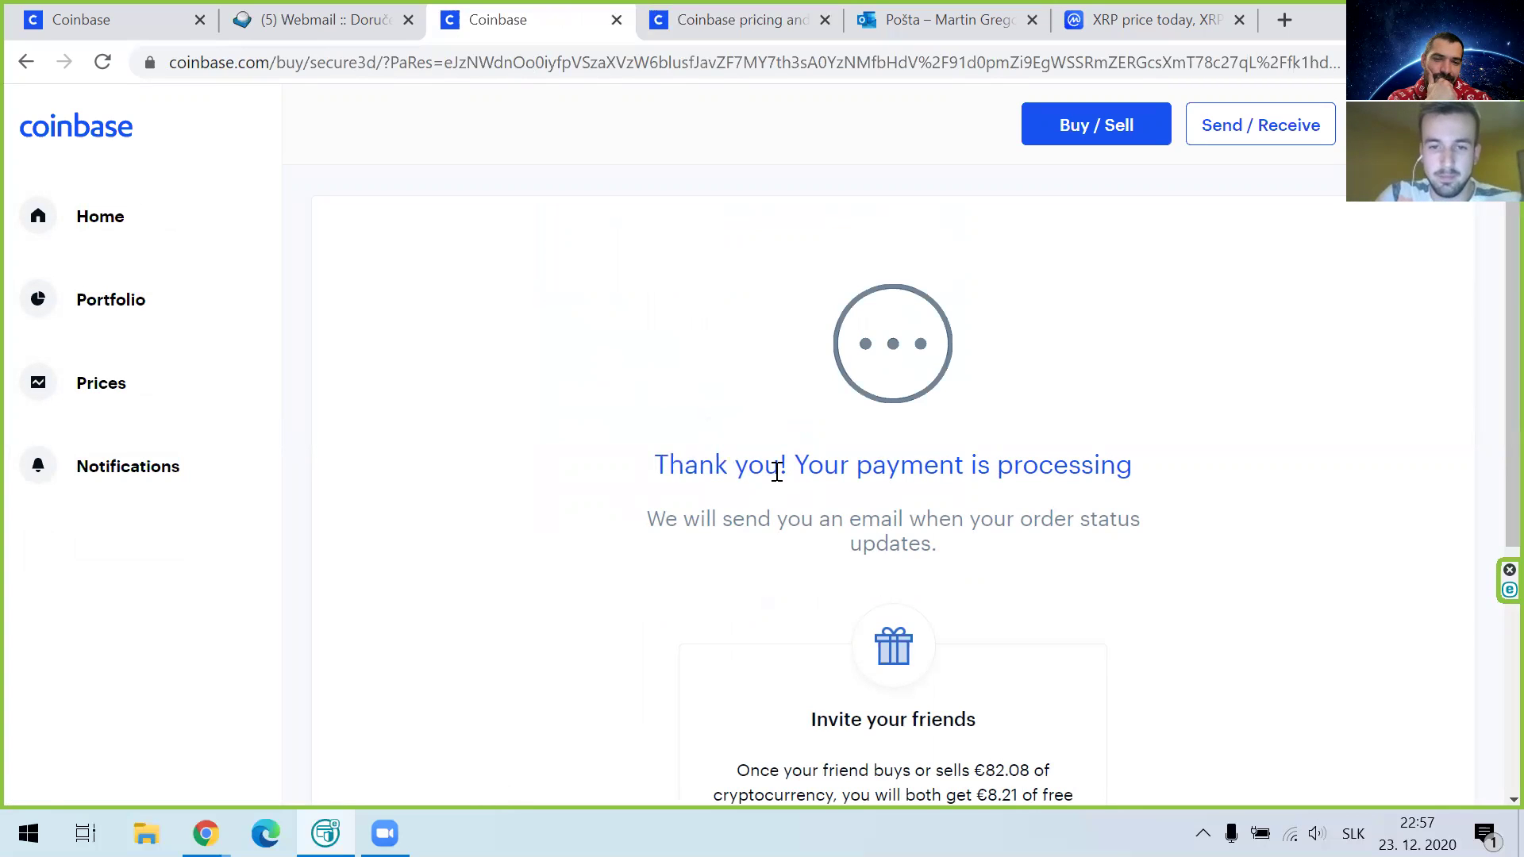
# - Scroll the confirmation page to review the 0.0012 BTC added to the BTC Wallet
pyautogui.scroll(-2, 778, 476)
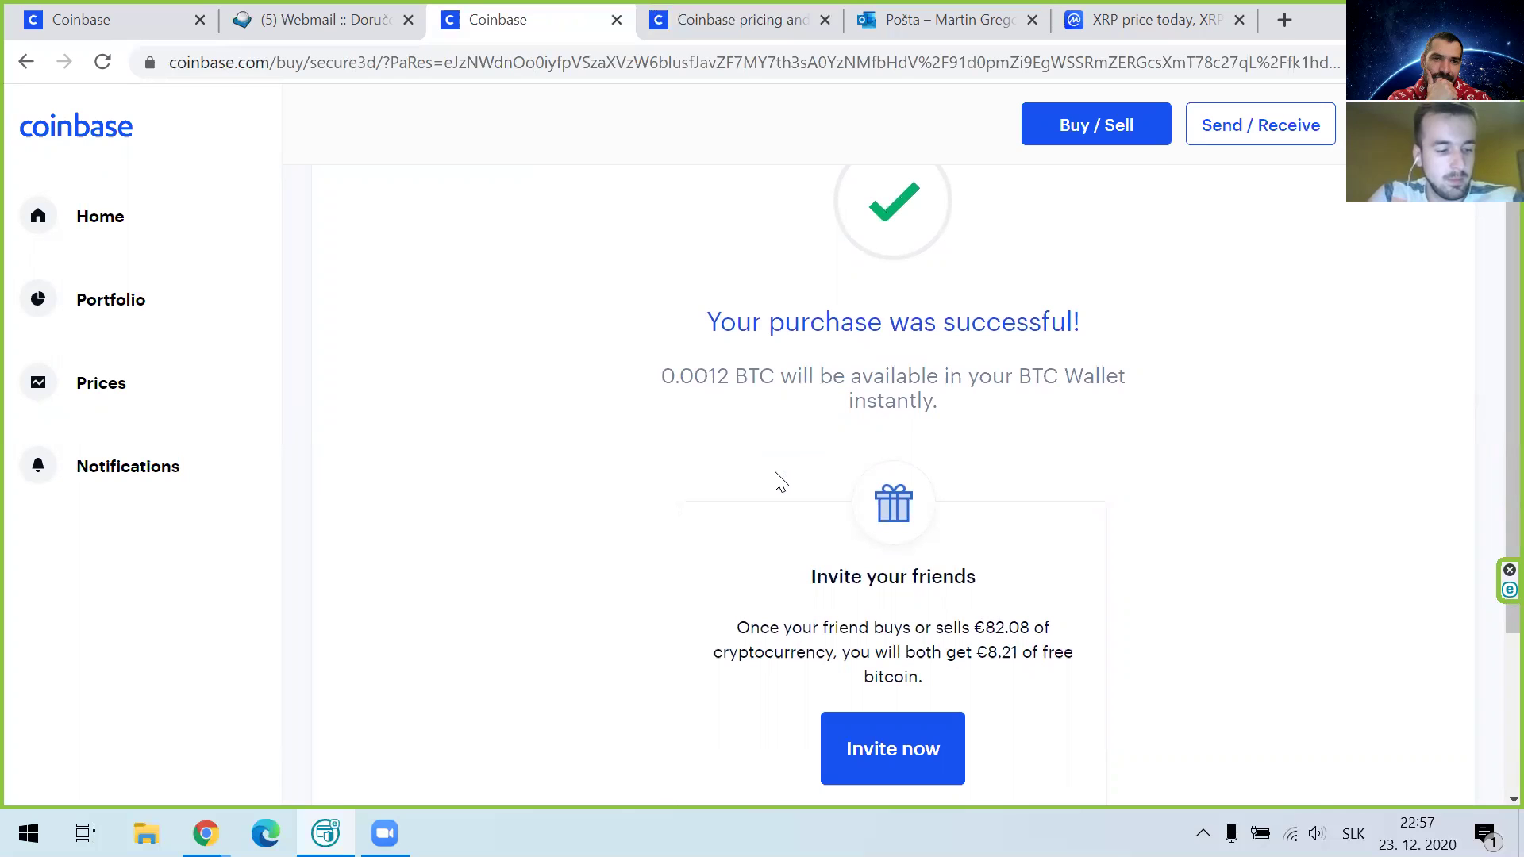
pyautogui.scroll(1, 778, 480)
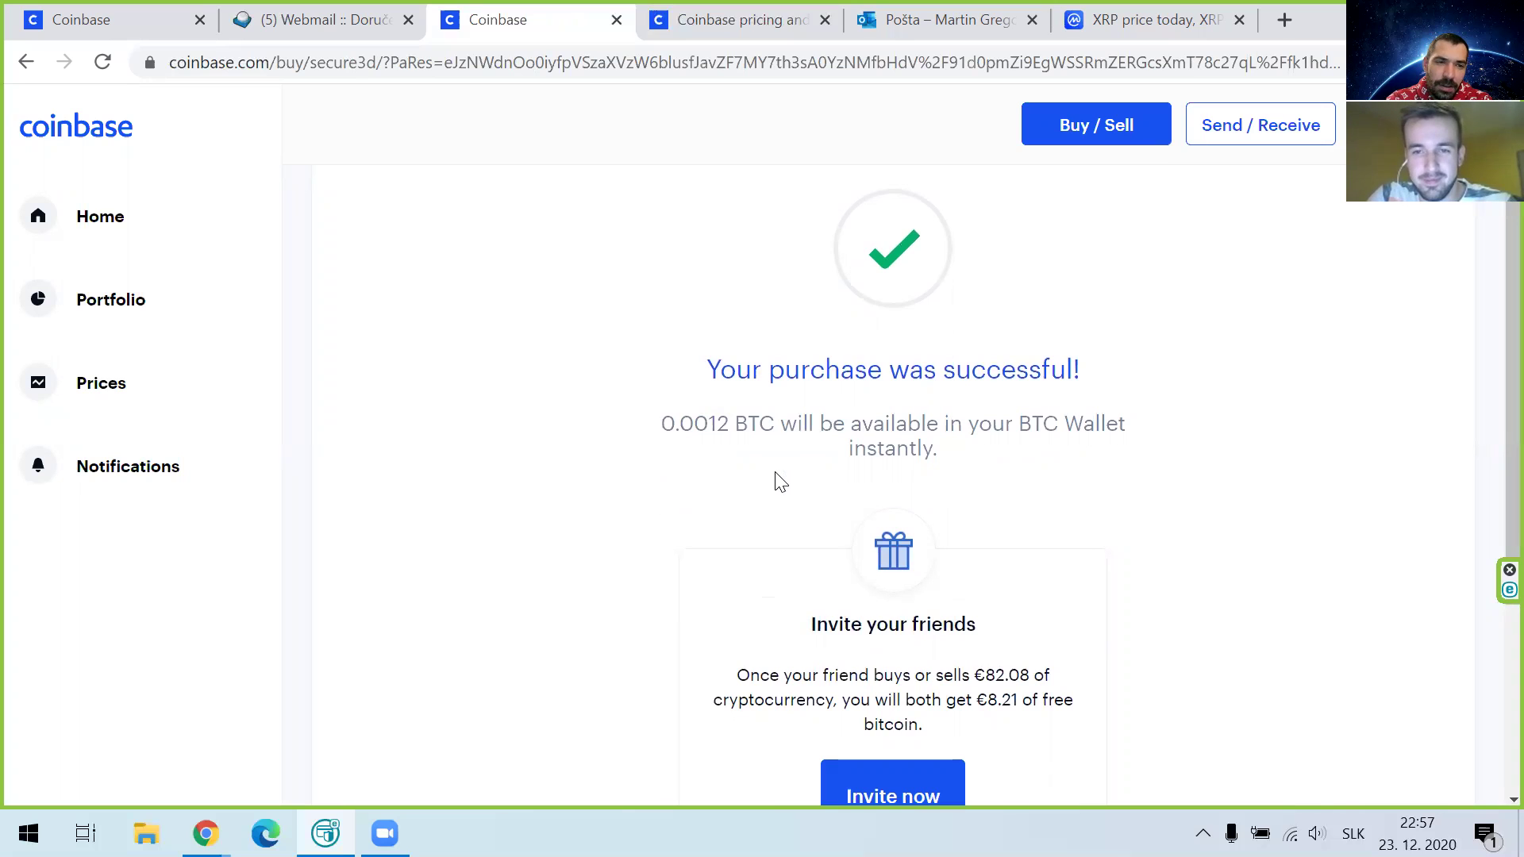
pyautogui.scroll(-2, 780, 482)
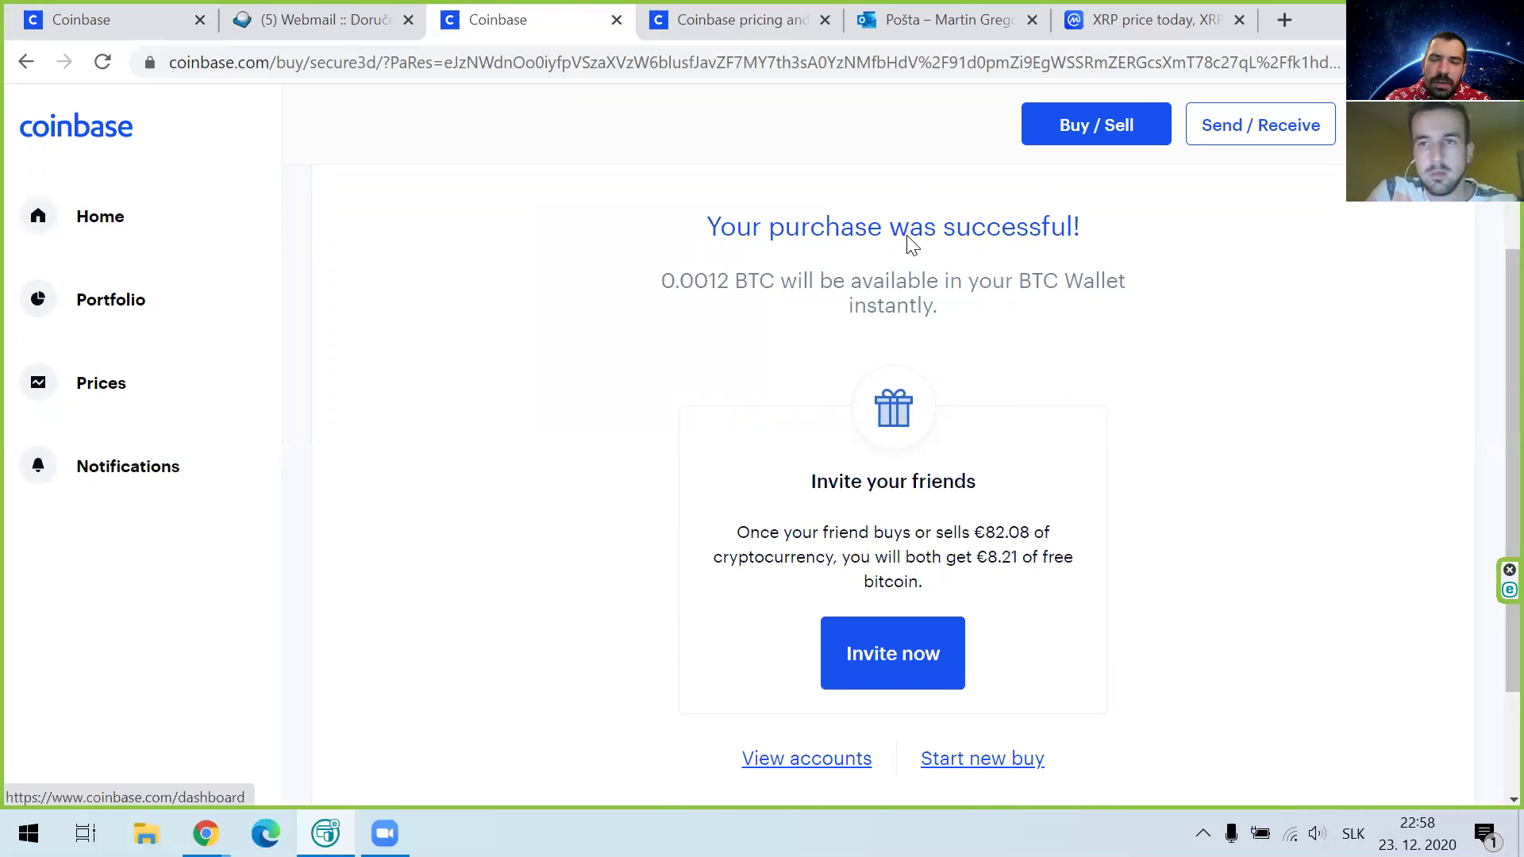
pyautogui.click(1262, 127)
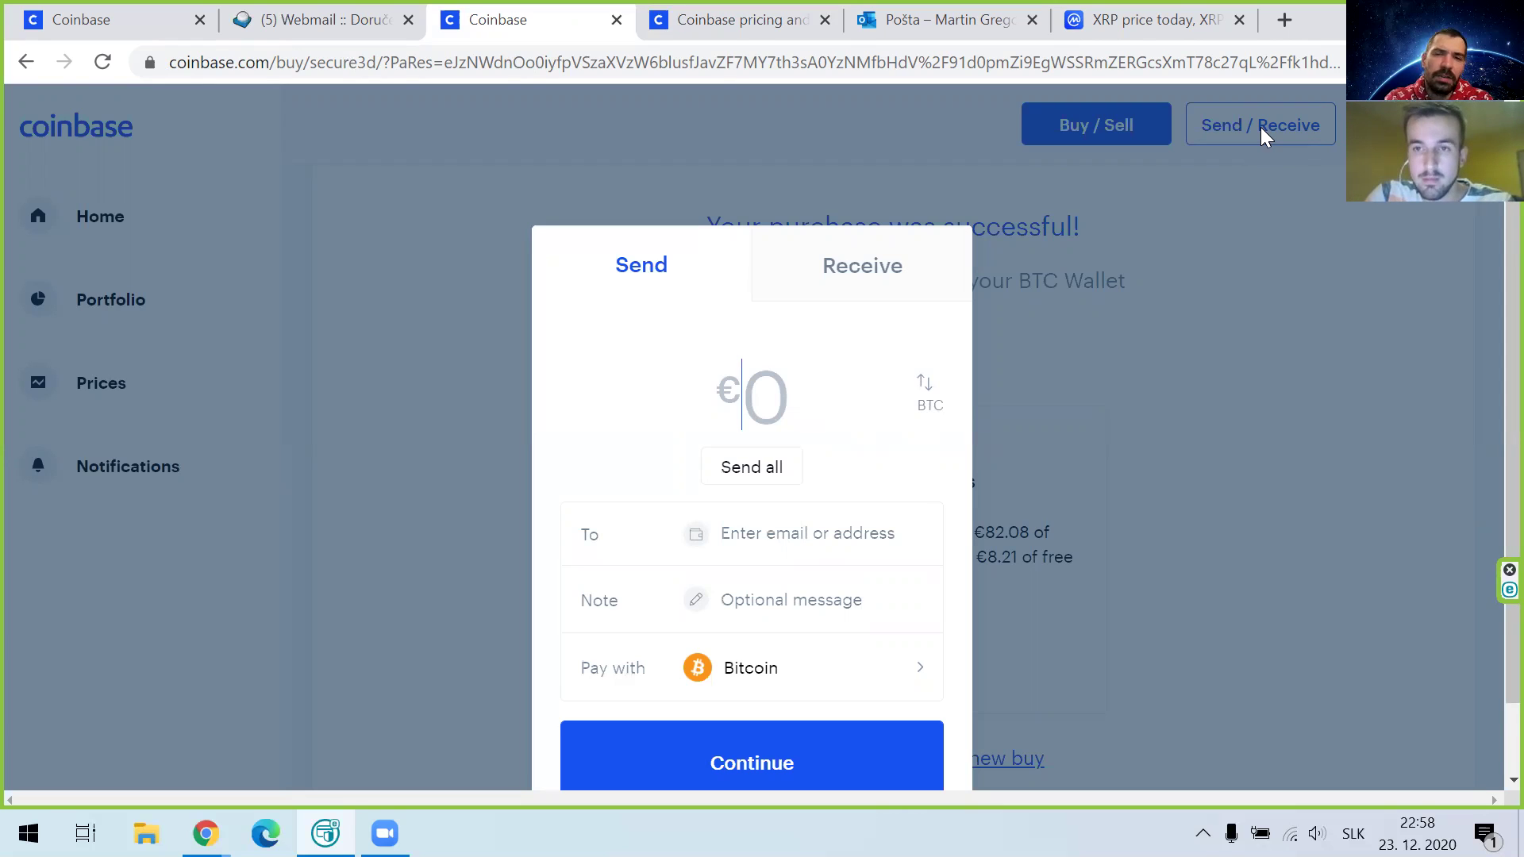
pyautogui.click(757, 486)
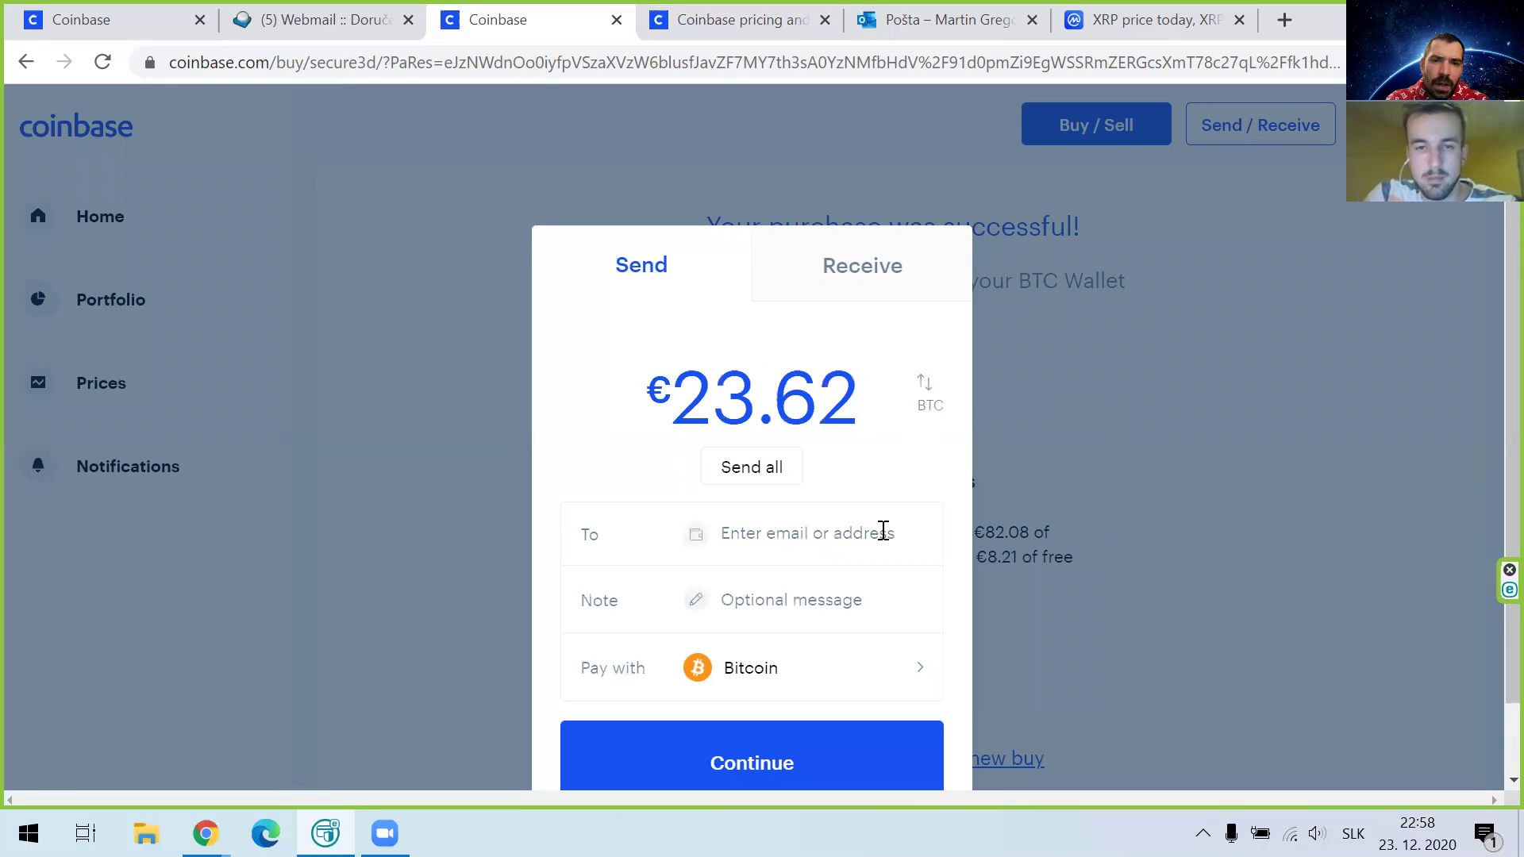
pyautogui.click(923, 421)
pyautogui.click(924, 421)
pyautogui.click(924, 421)
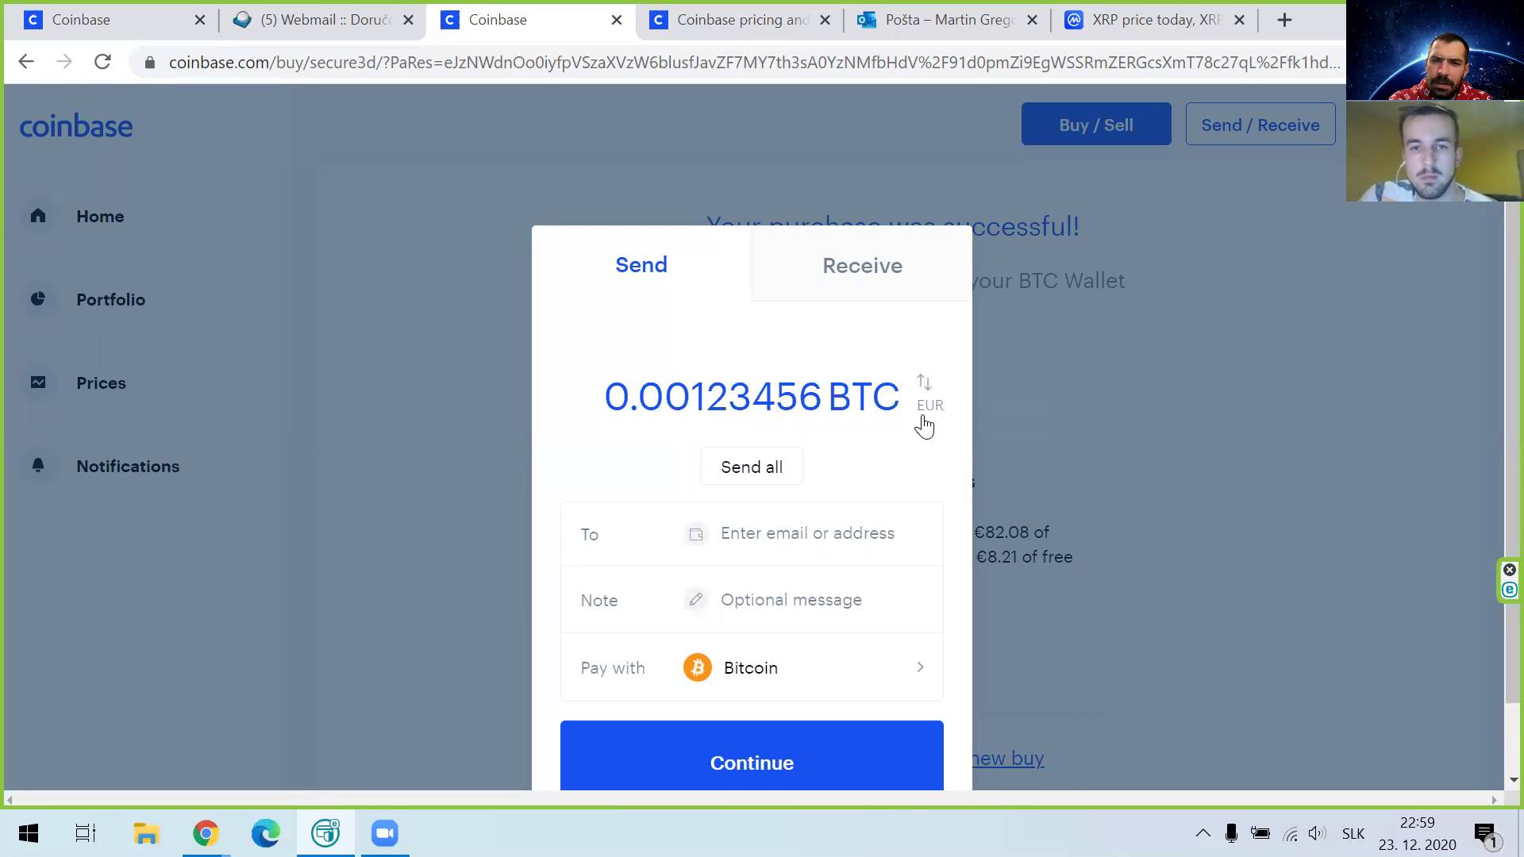
pyautogui.click(924, 426)
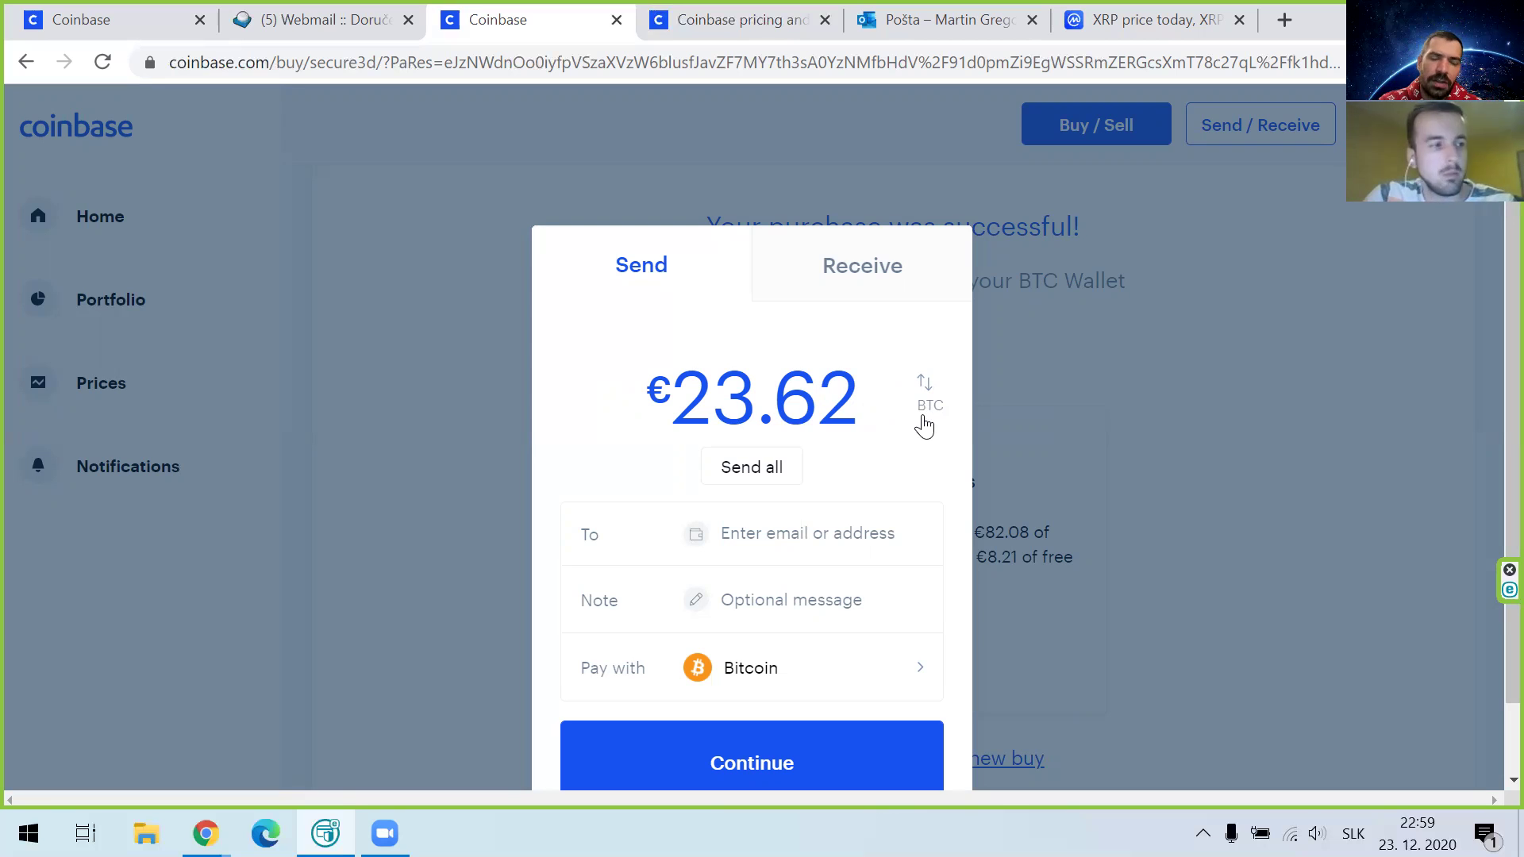
pyautogui.click(1148, 330)
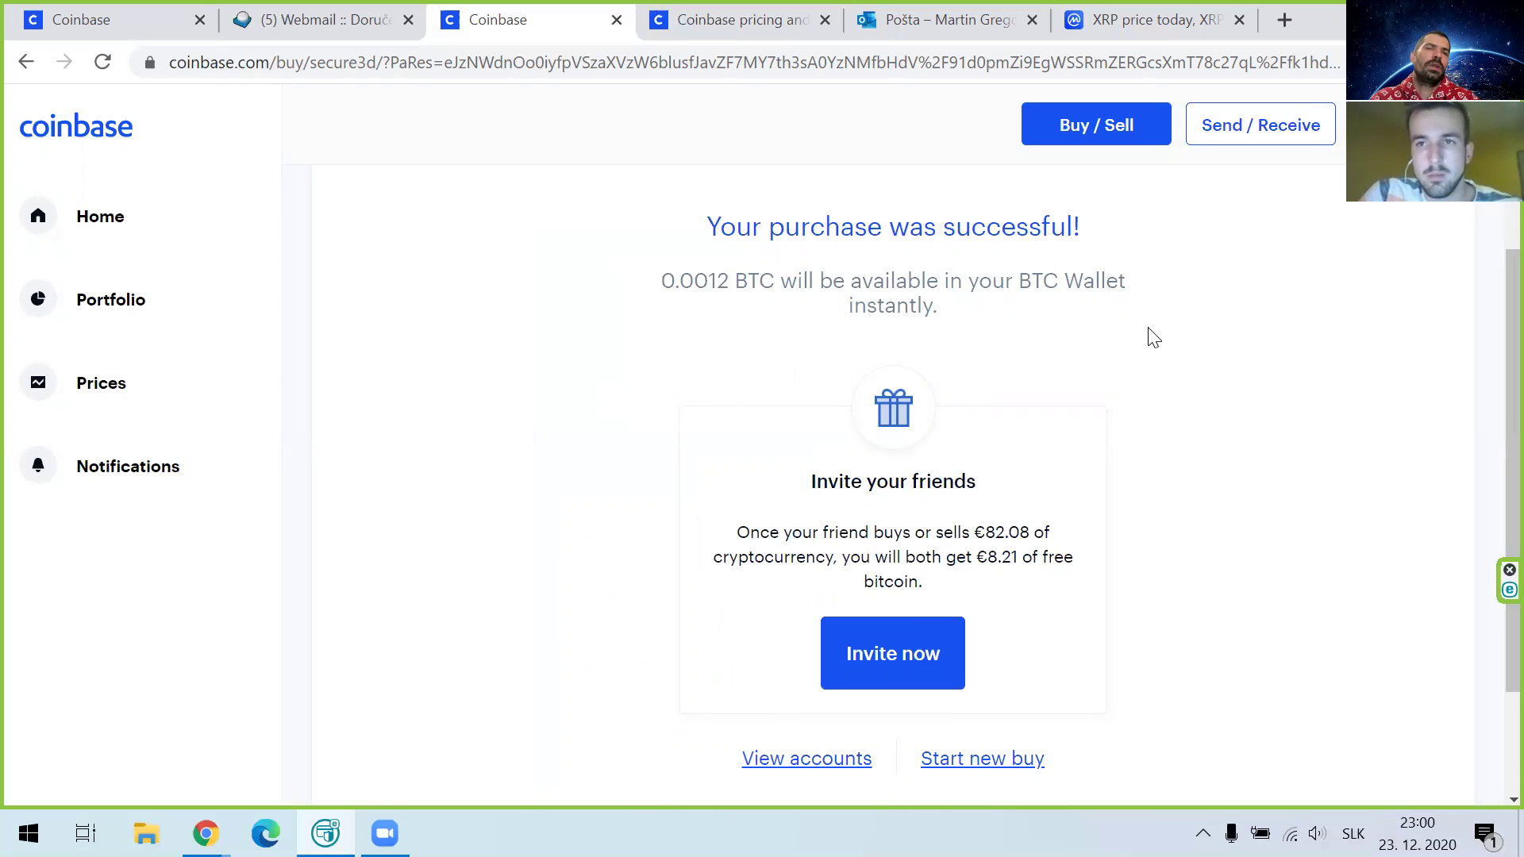
# - Open Portfolio and scroll Your assets down to the Bitcoin row worth €23.62
pyautogui.click(67, 300)
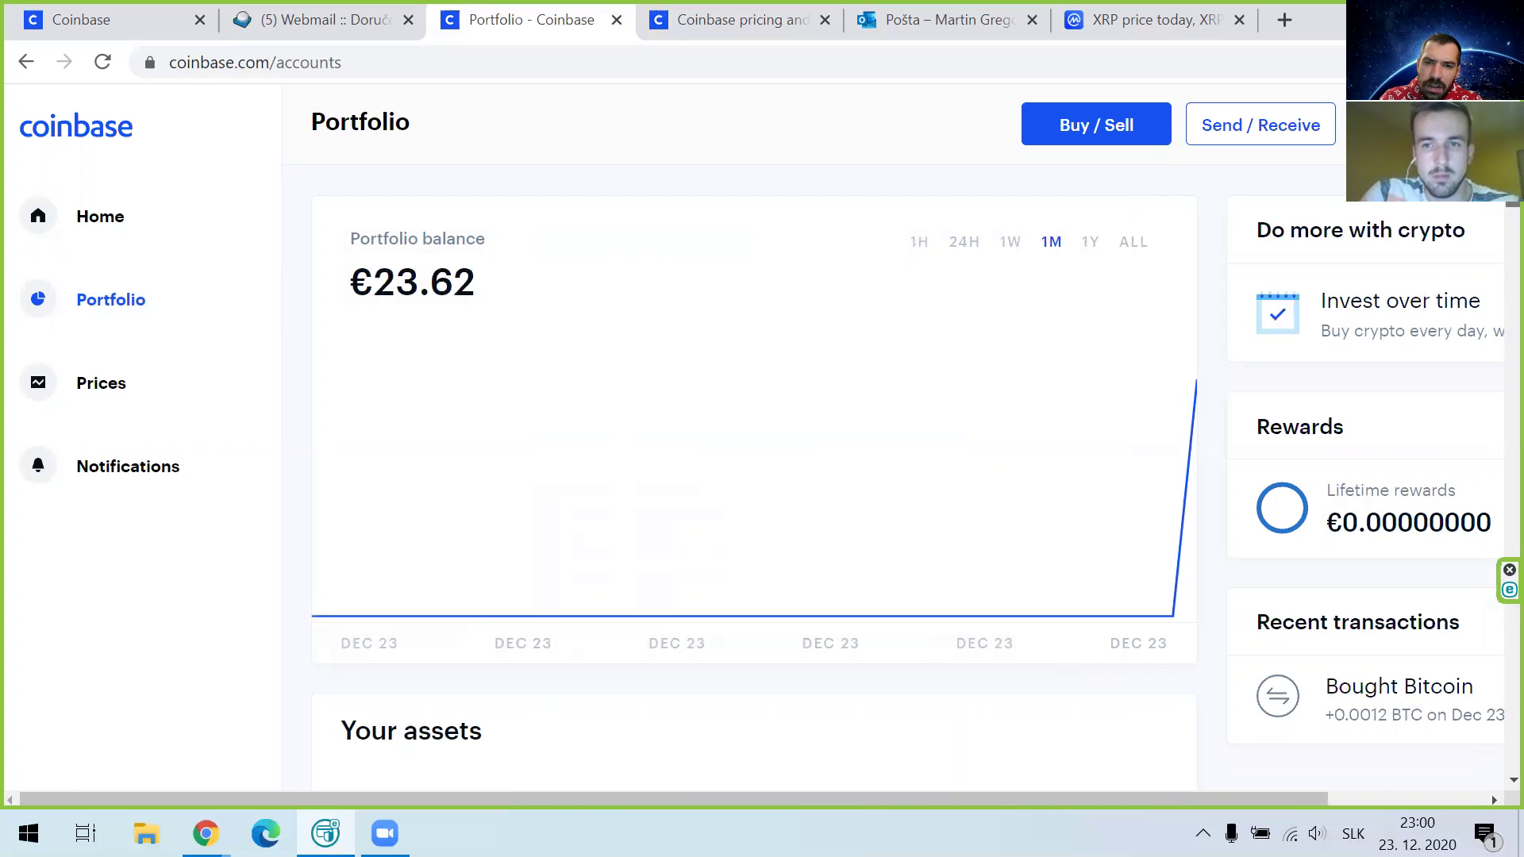
pyautogui.scroll(-2, 908, 486)
pyautogui.scroll(1, 908, 485)
pyautogui.scroll(-1, 908, 476)
pyautogui.scroll(-3, 1490, 213)
pyautogui.scroll(-5, 1491, 212)
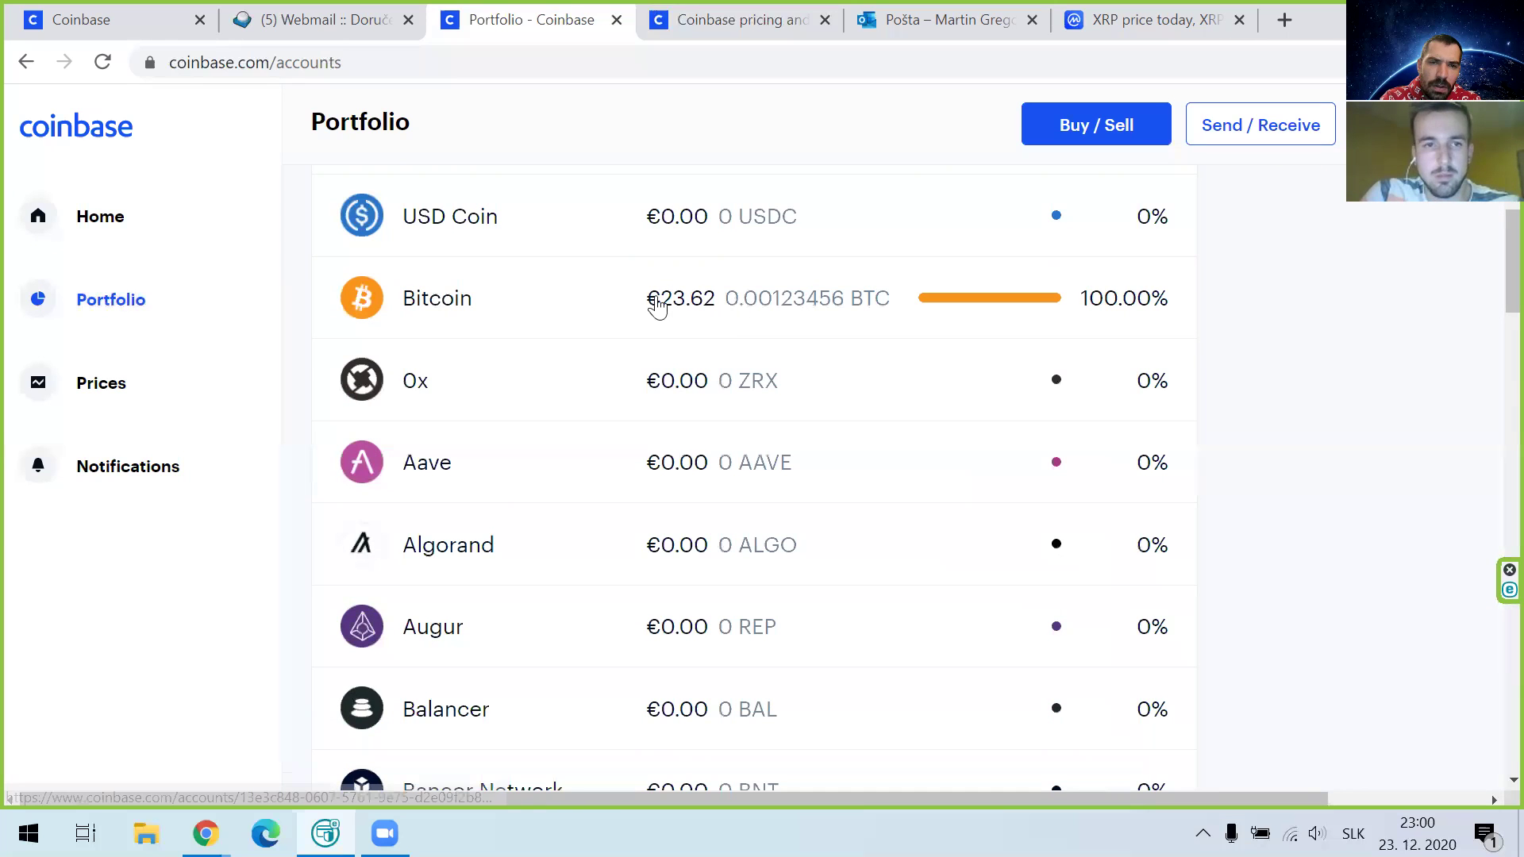
# - Open the Bitcoin wallet page with its 0.00123456 BTC balance and review the Send panel
pyautogui.click(454, 310)
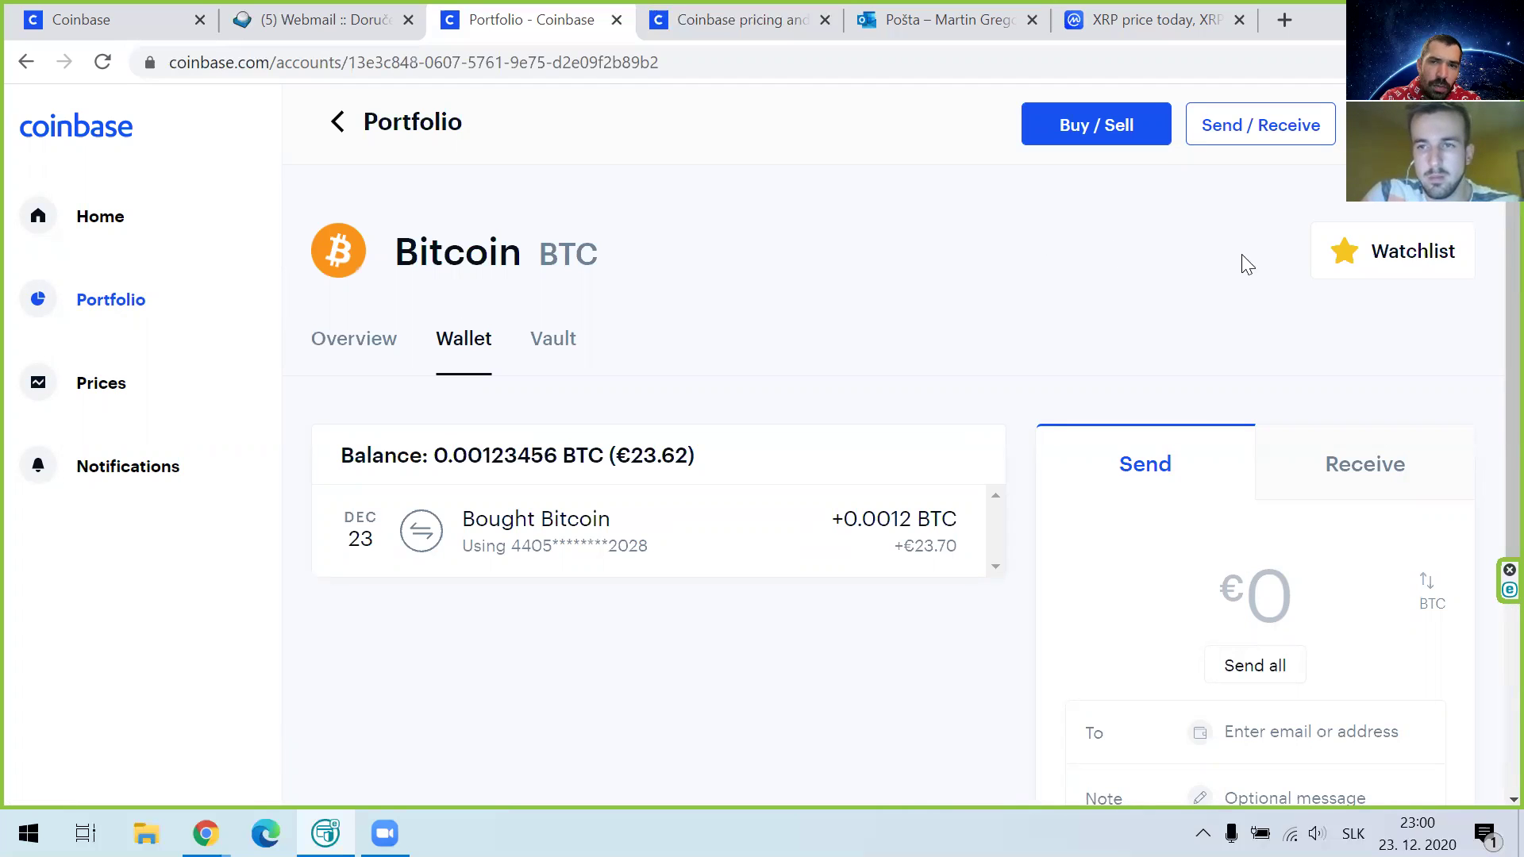
pyautogui.scroll(-2, 1489, 270)
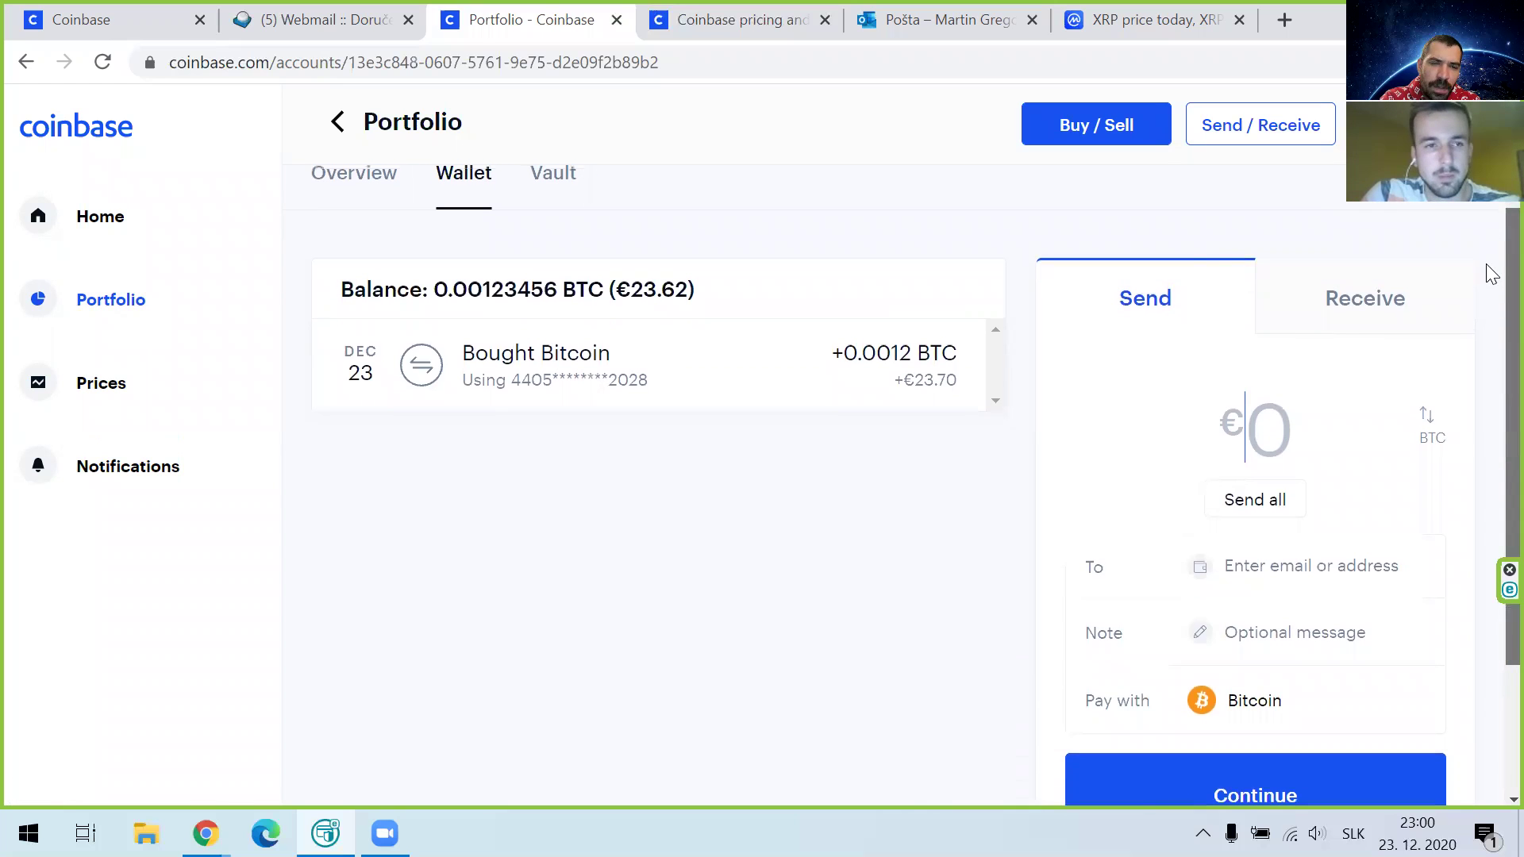
pyautogui.scroll(-1, 1489, 277)
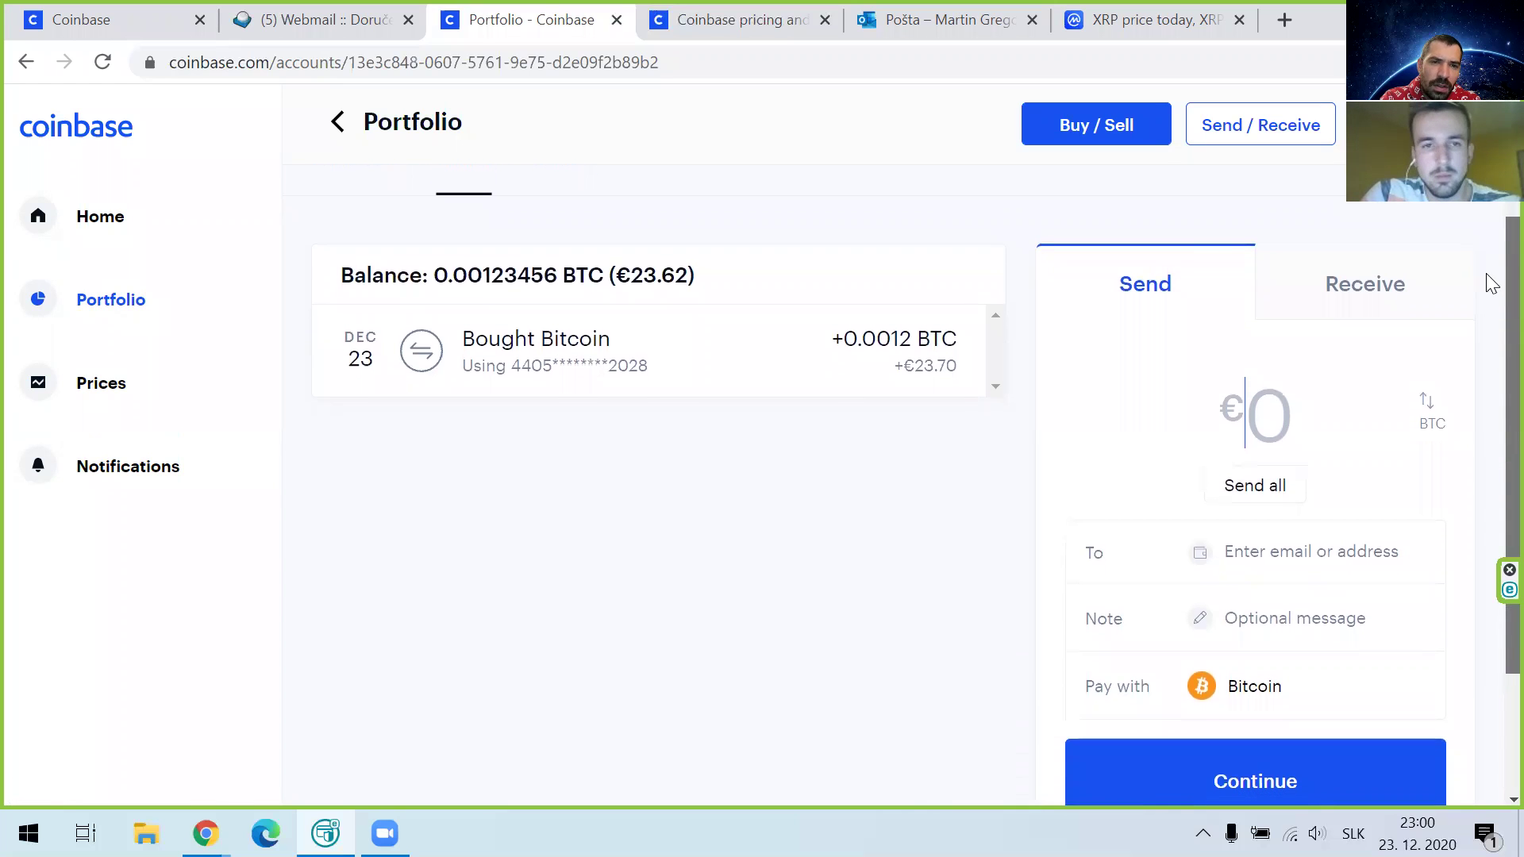
pyautogui.scroll(-1, 1489, 334)
pyautogui.scroll(2, 1492, 342)
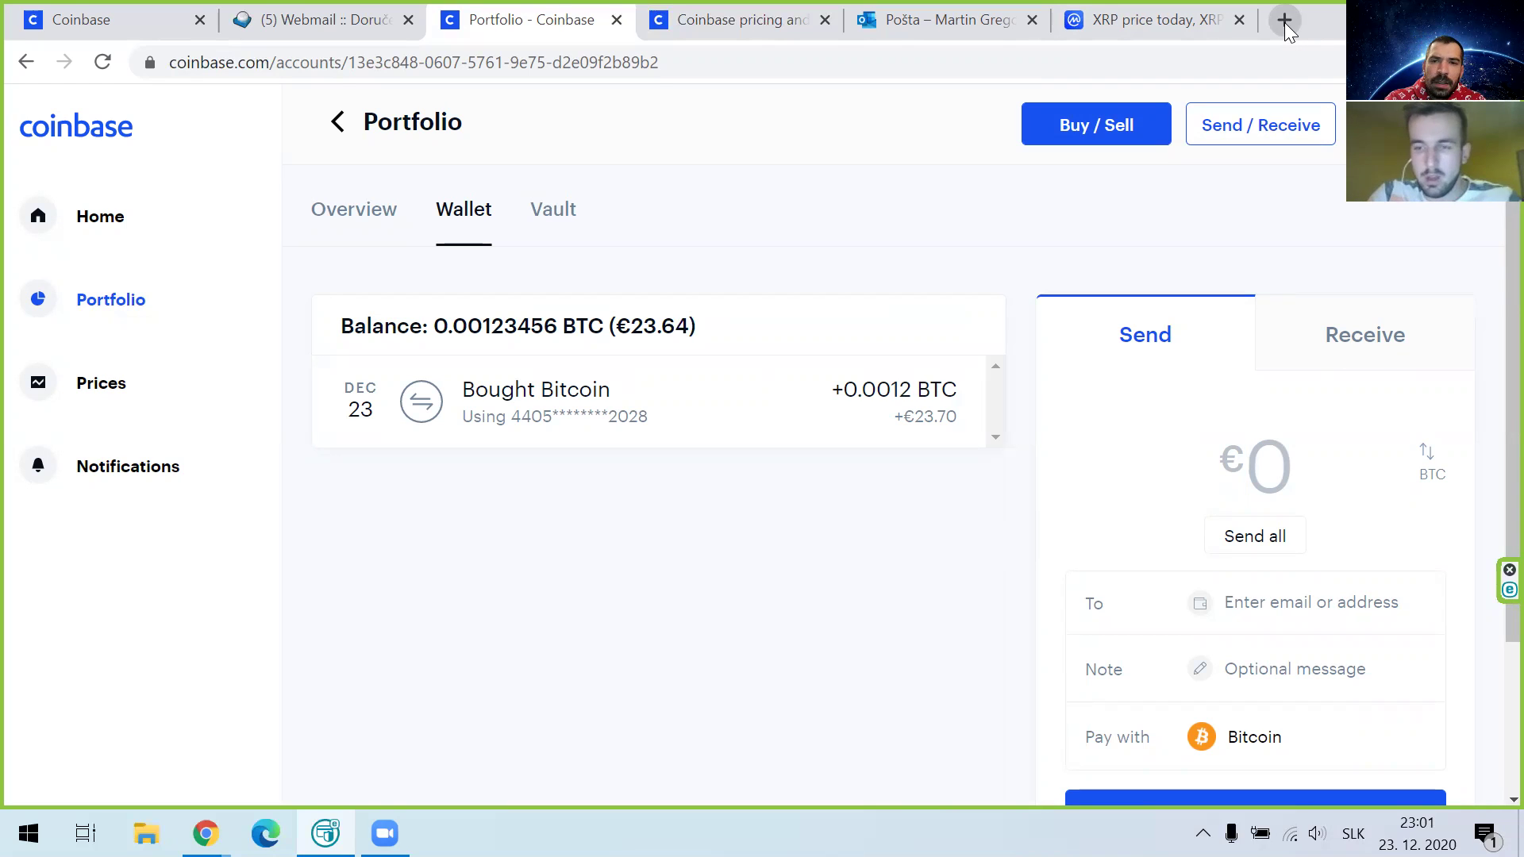
# - Load trezor.io in a new Chrome tab
pyautogui.click(1284, 21)
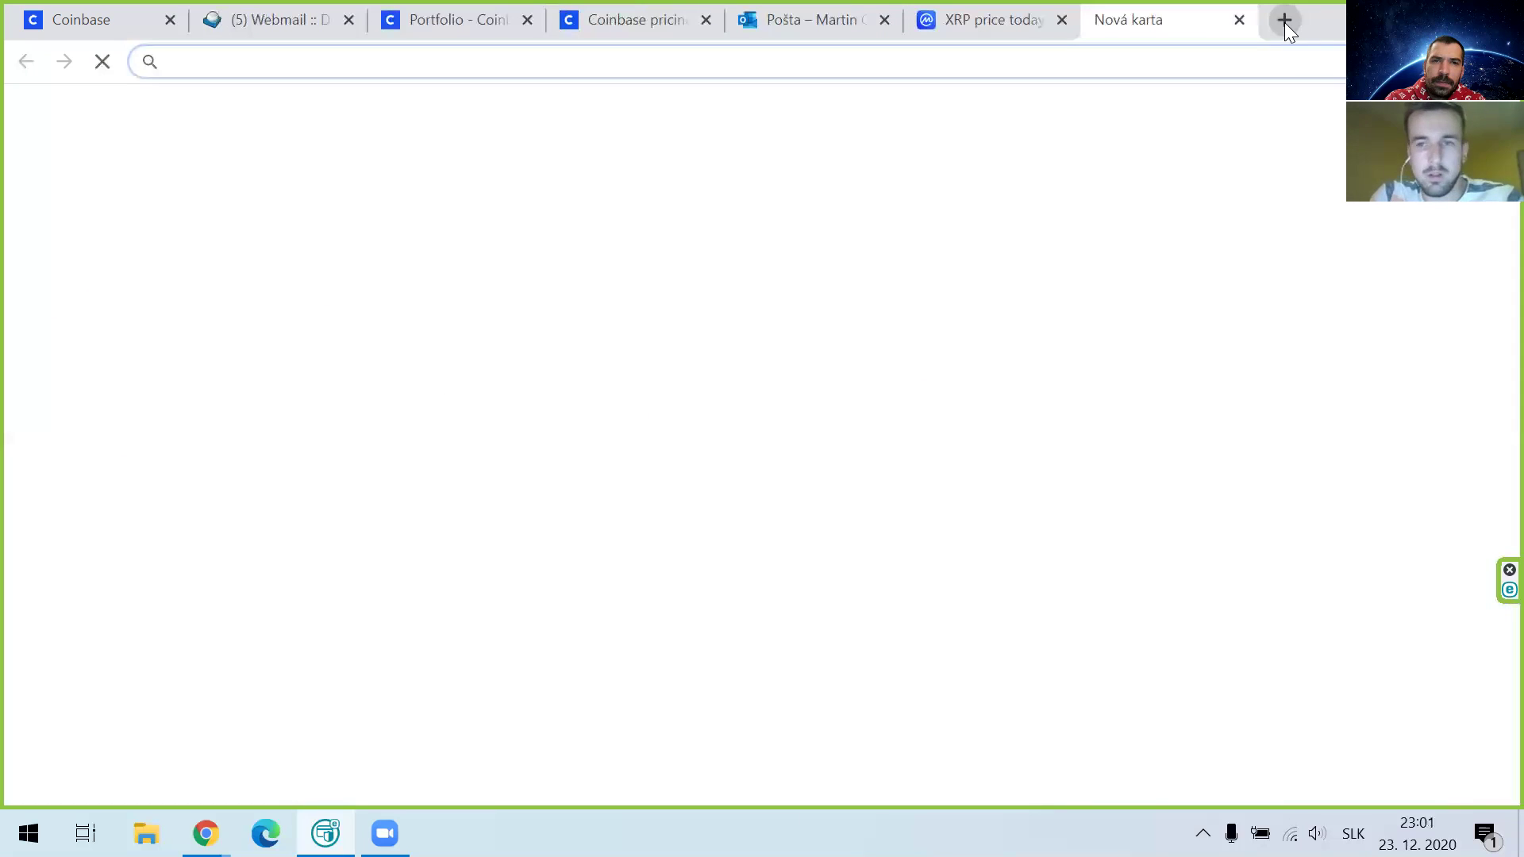
pyautogui.write('t')
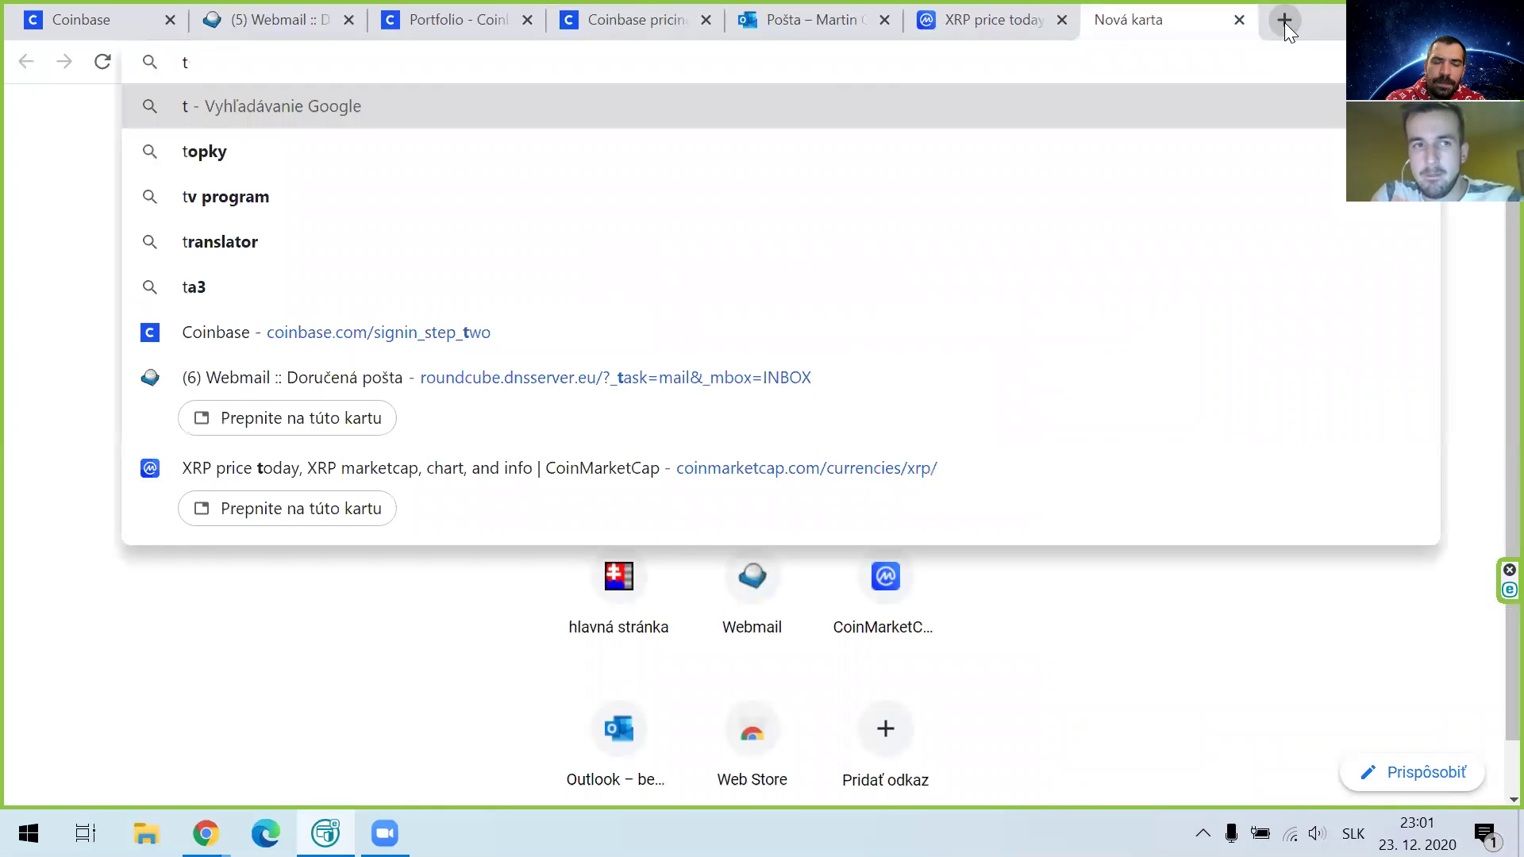
pyautogui.write('rezor.i')
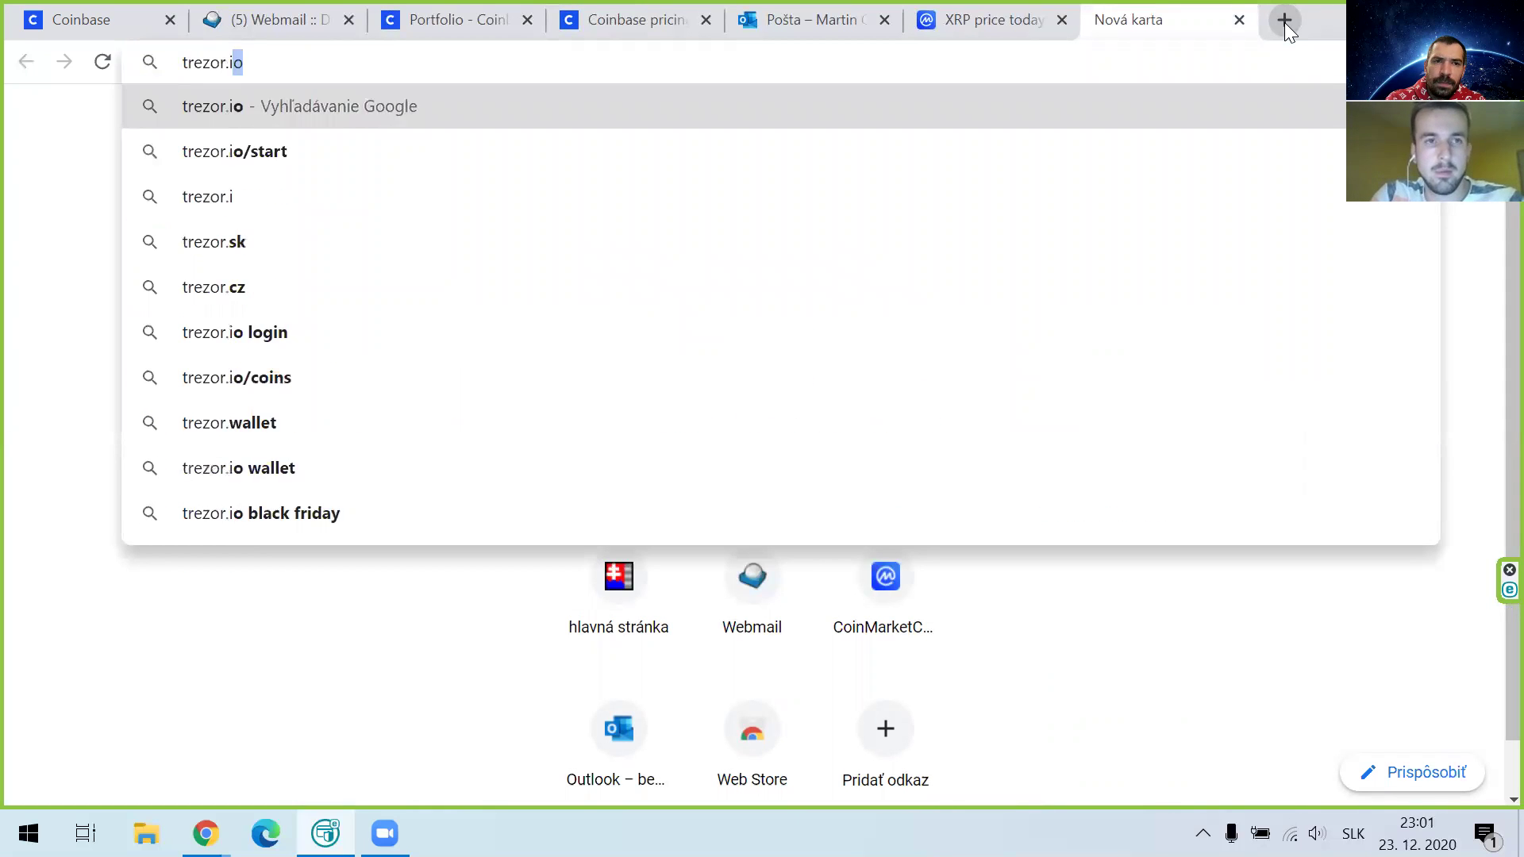
pyautogui.write('o')
pyautogui.press('Return')
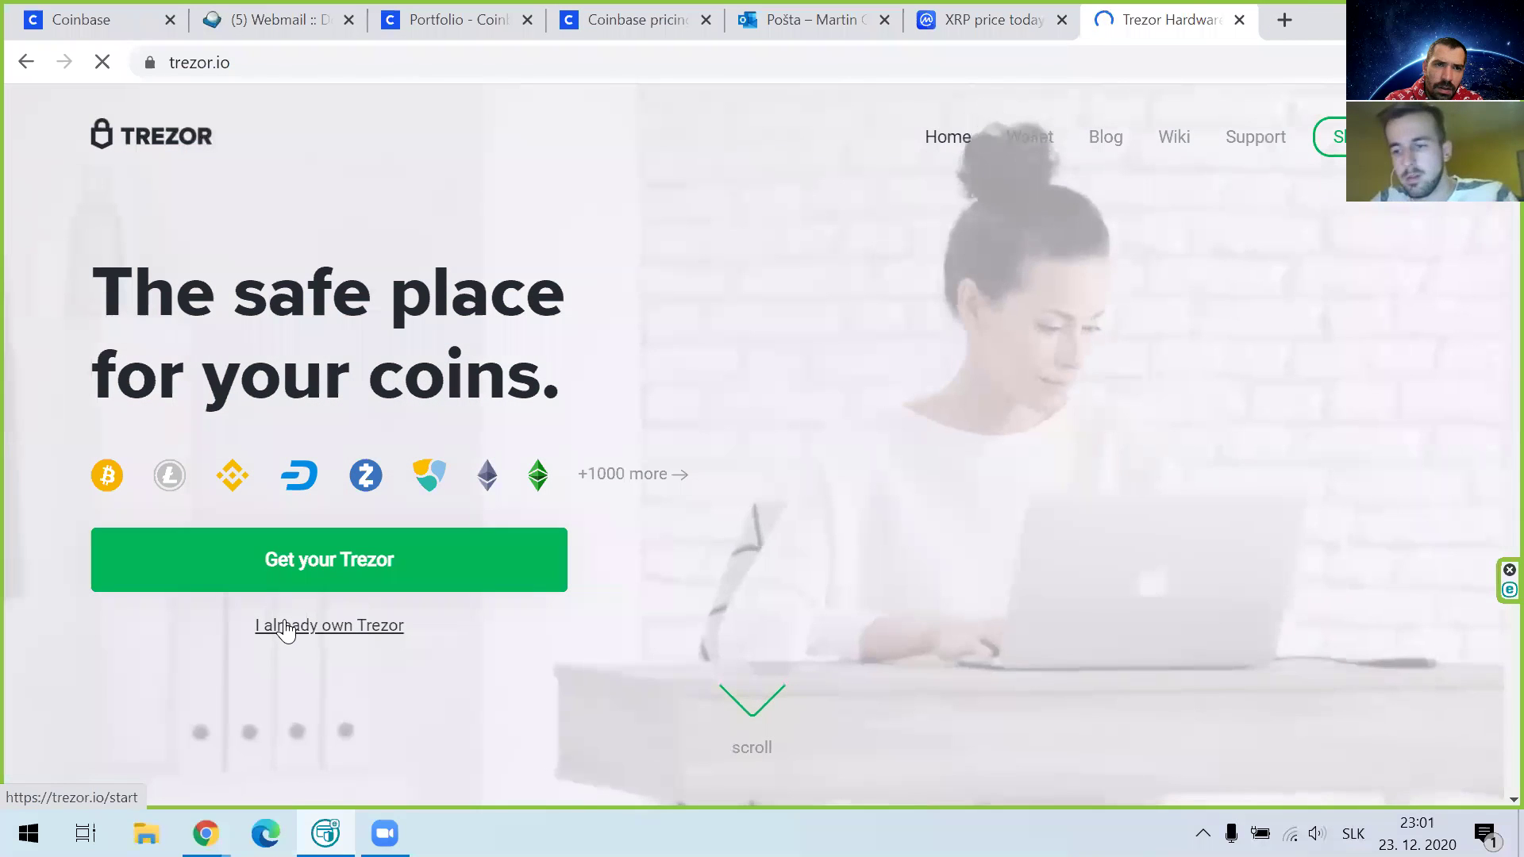
# - Choose 'I already own Trezor', select Trezor One, and continue to the web wallet
pyautogui.click(285, 628)
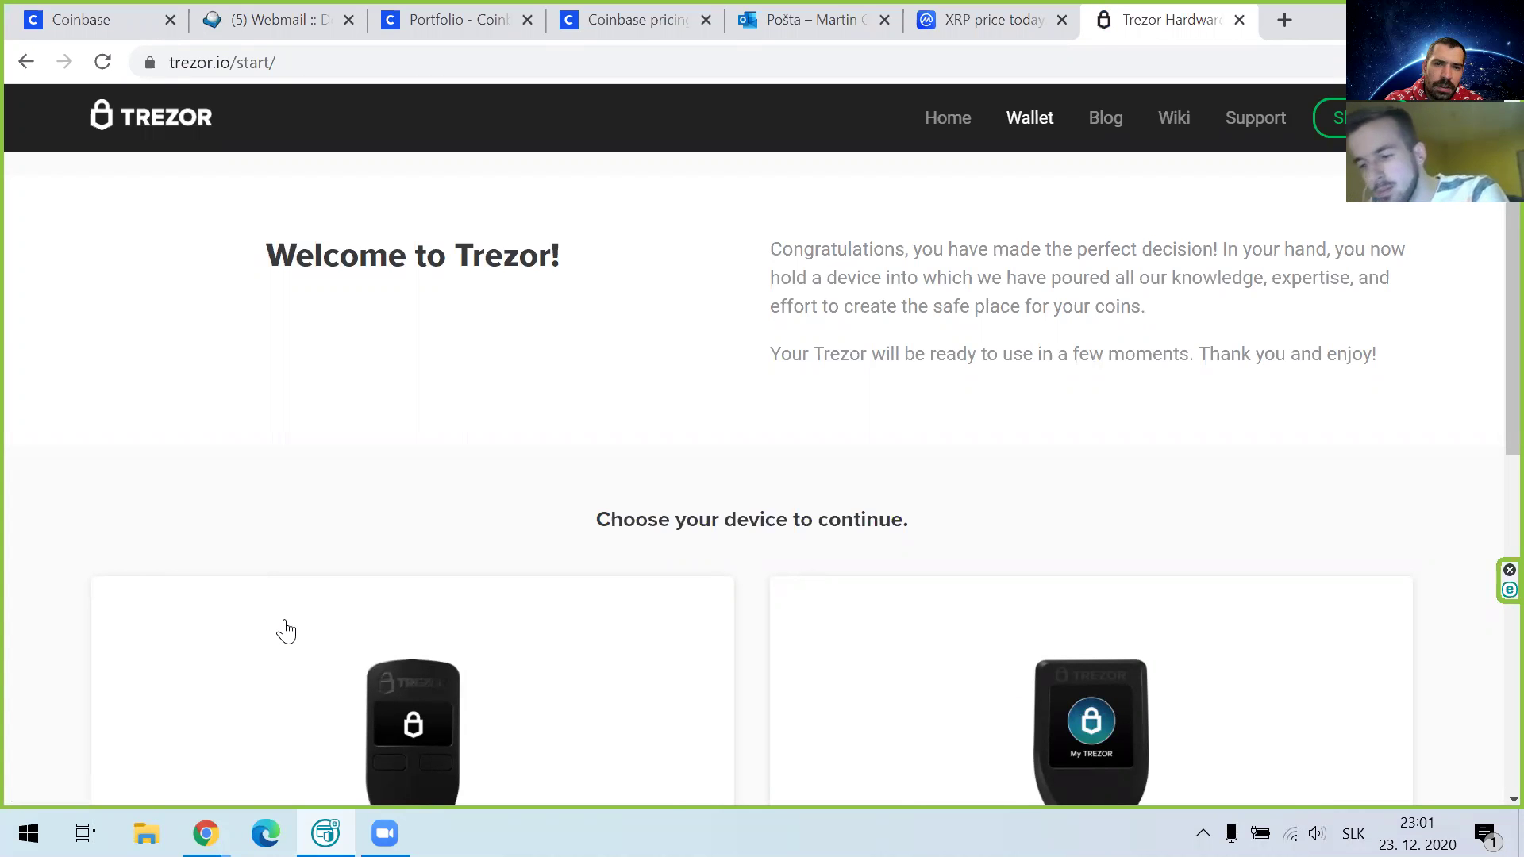
pyautogui.click(337, 651)
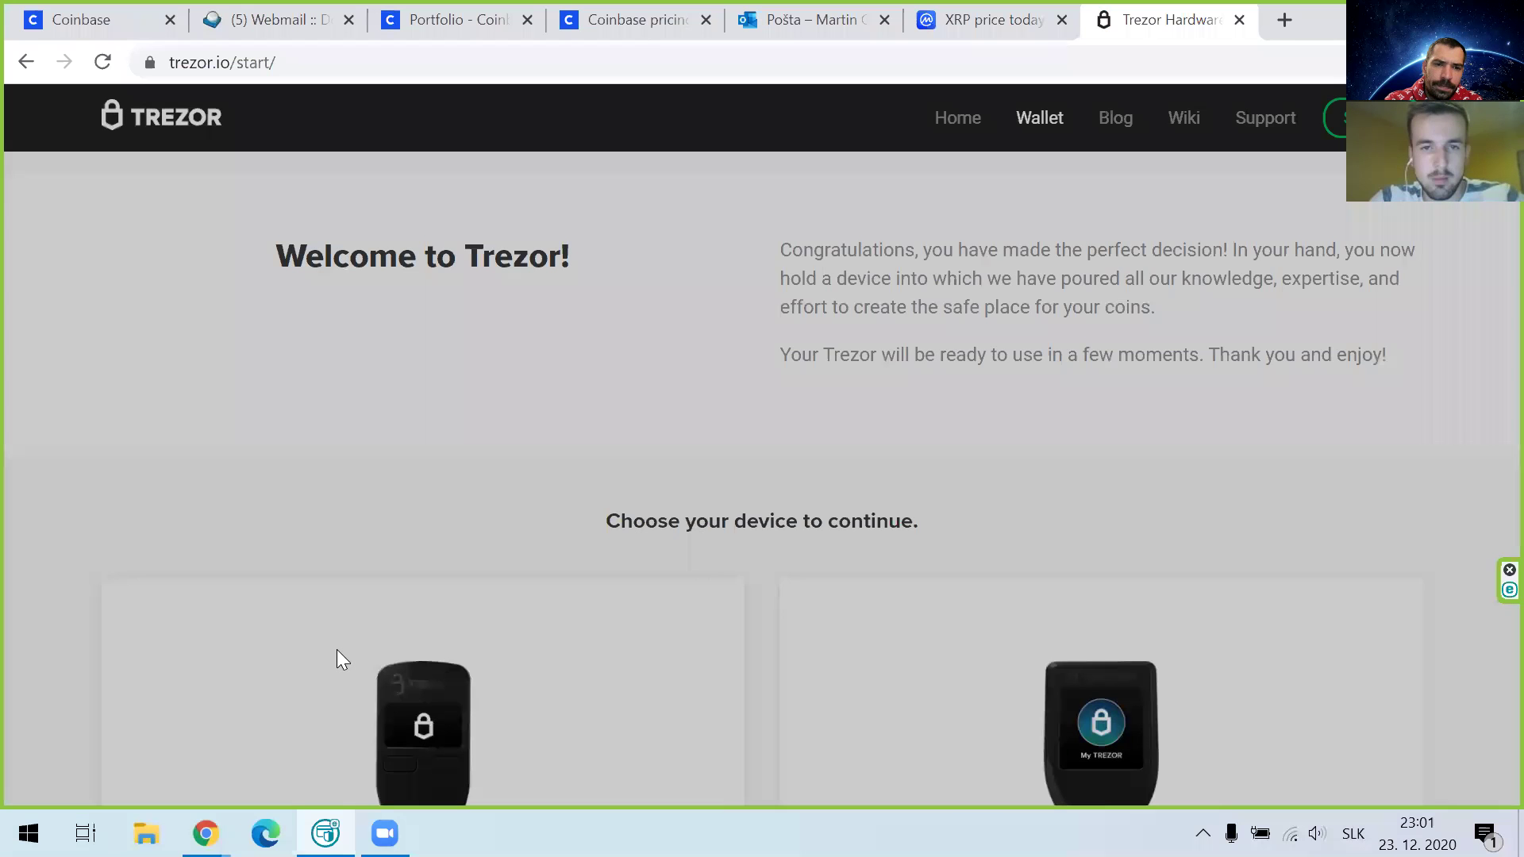
pyautogui.moveTo(1511, 238); pyautogui.dragTo(1486, 349)
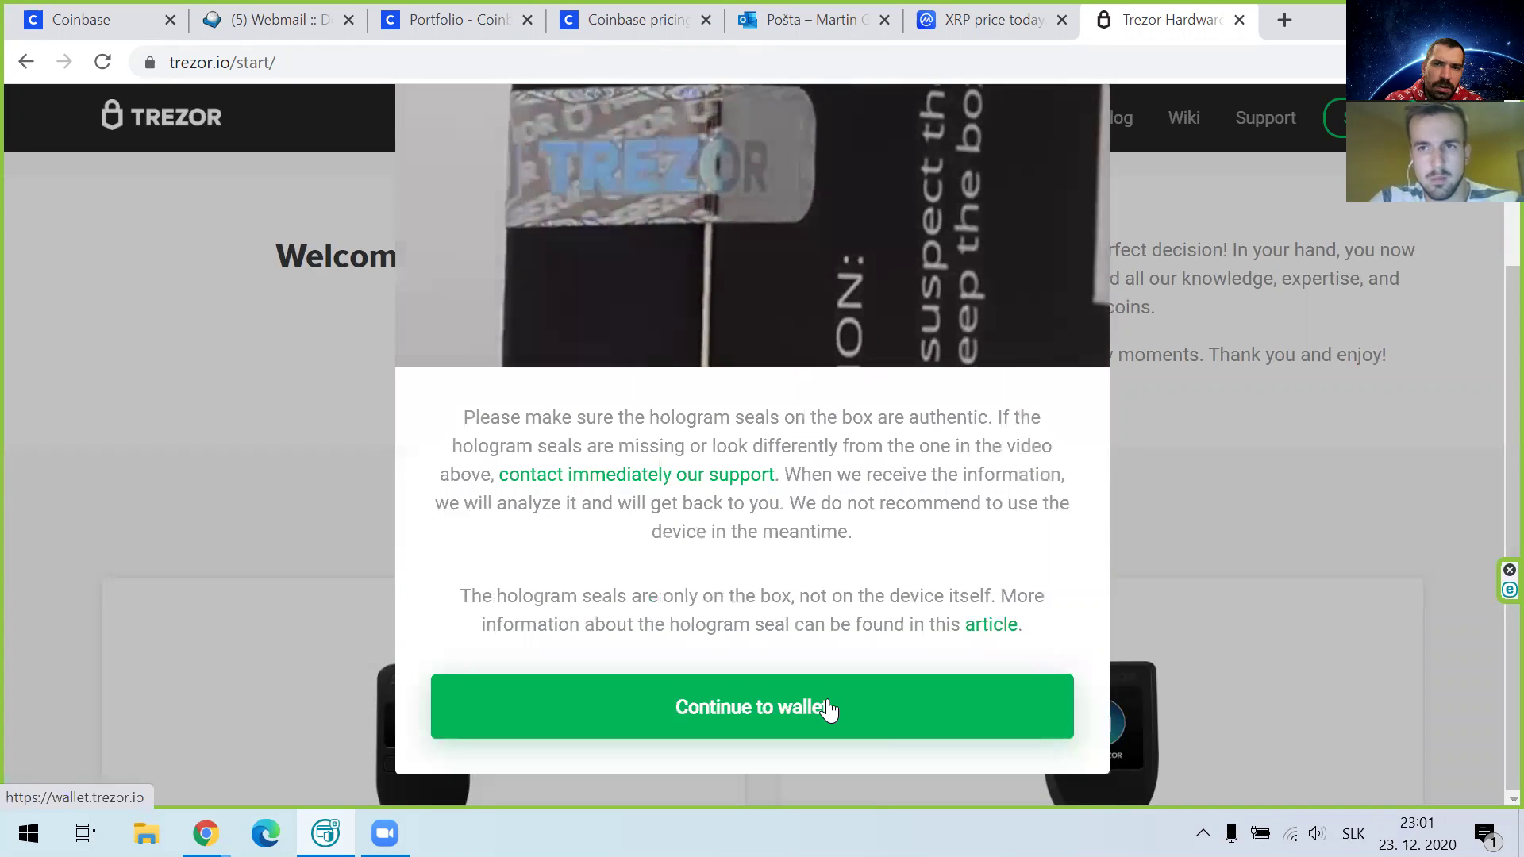
pyautogui.click(827, 709)
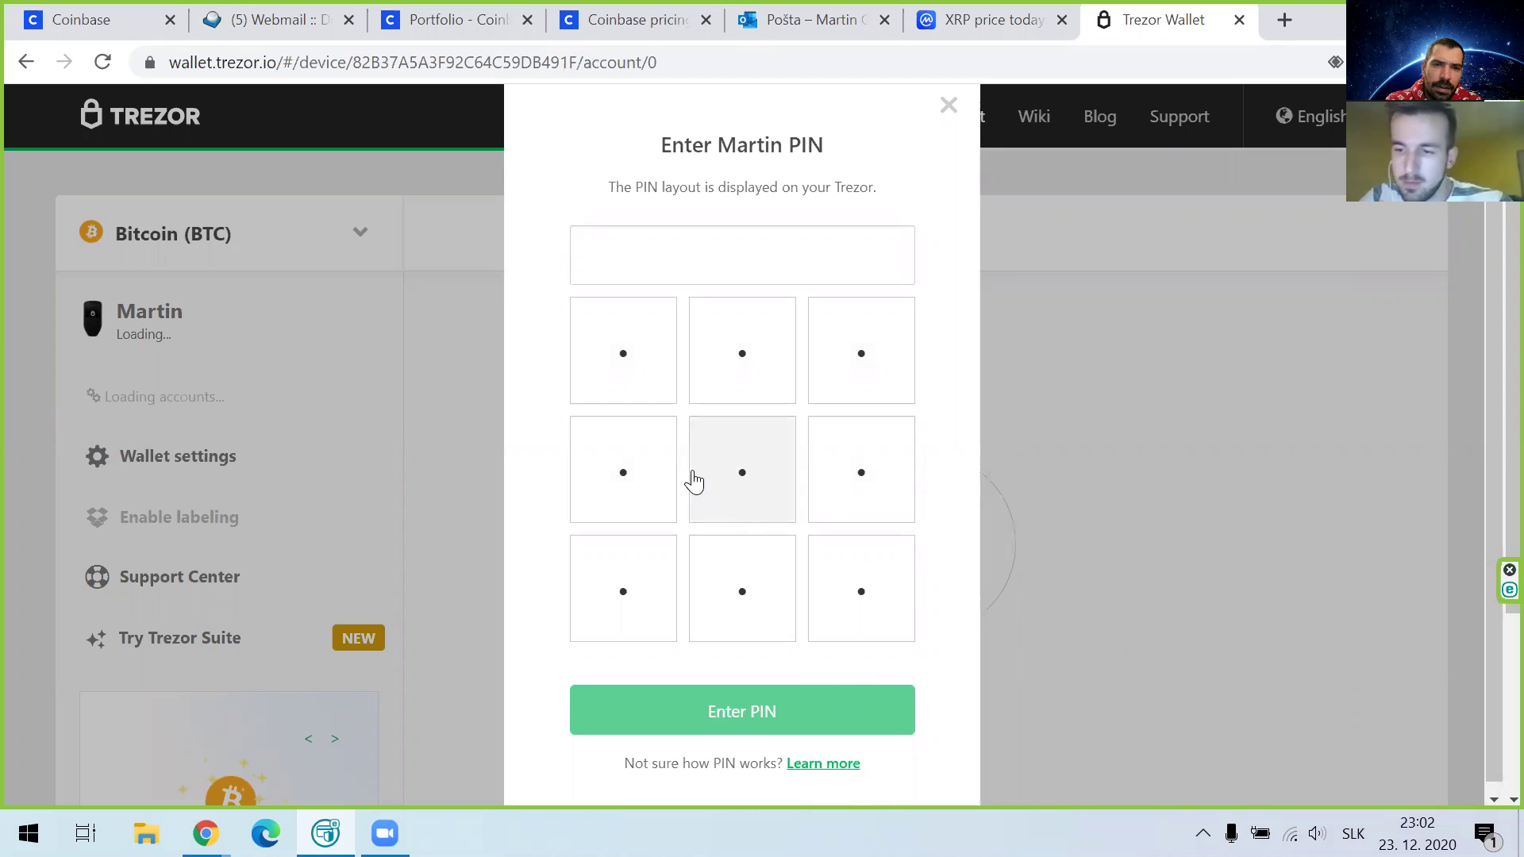
# - Enter the four-digit PIN on the grid to unlock Bitcoin Account #1
pyautogui.click(636, 374)
pyautogui.click(847, 377)
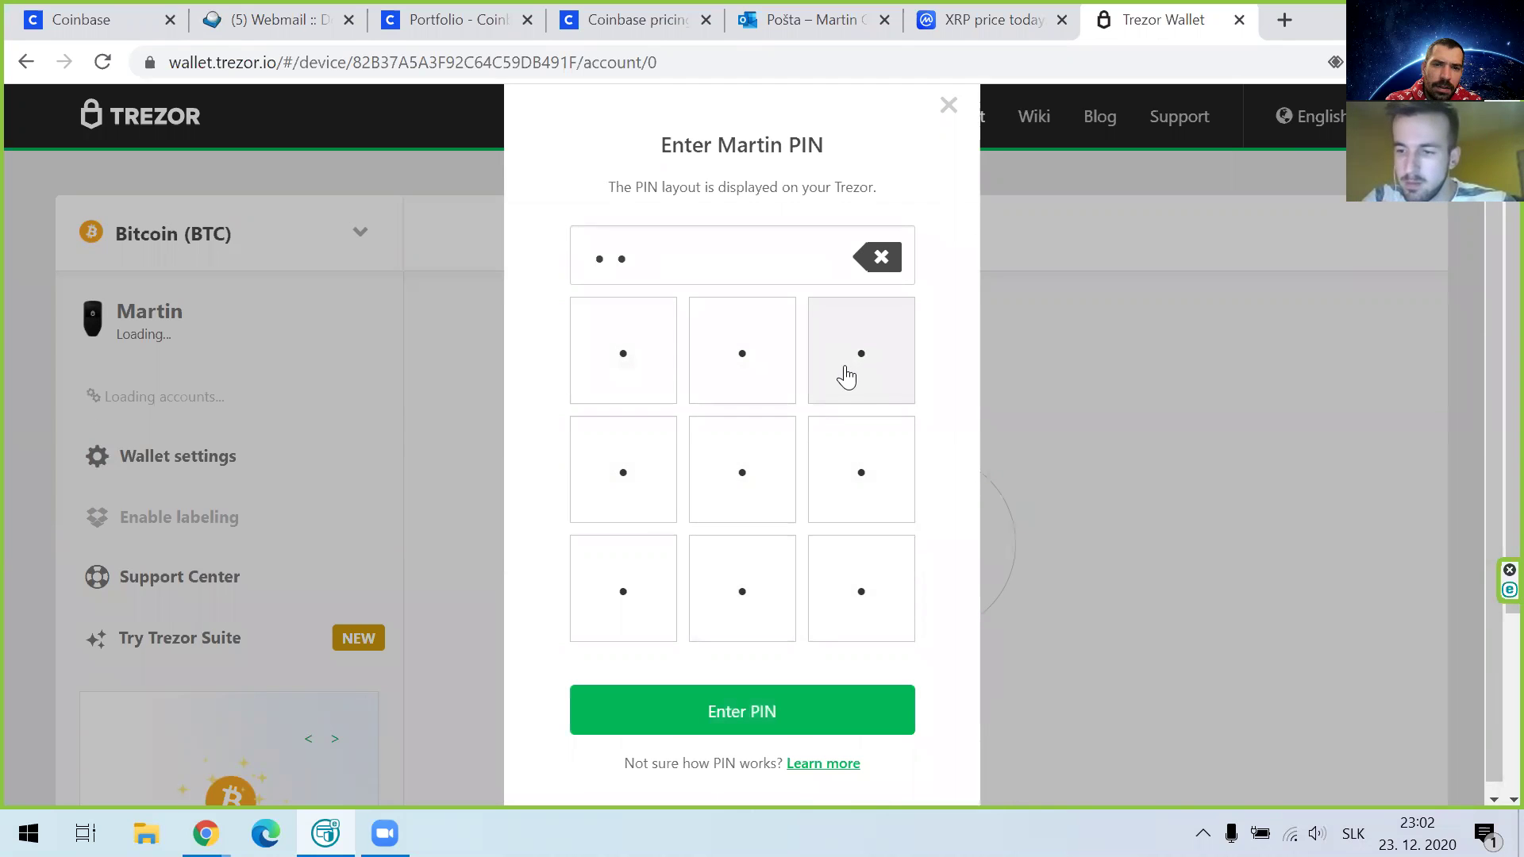
pyautogui.click(733, 553)
pyautogui.click(647, 486)
pyautogui.click(727, 714)
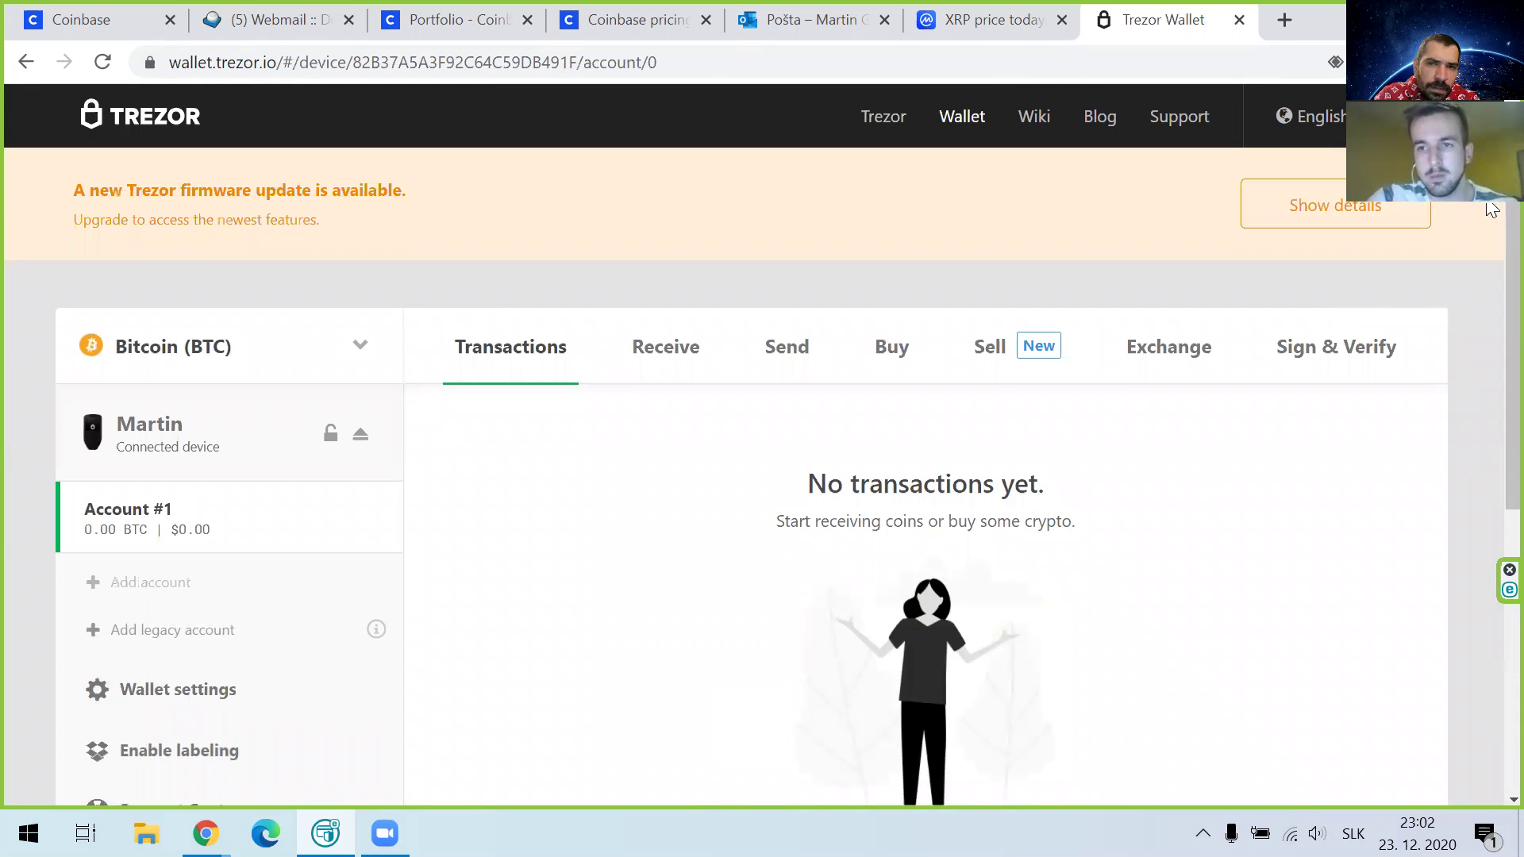
pyautogui.scroll(-2, 1477, 238)
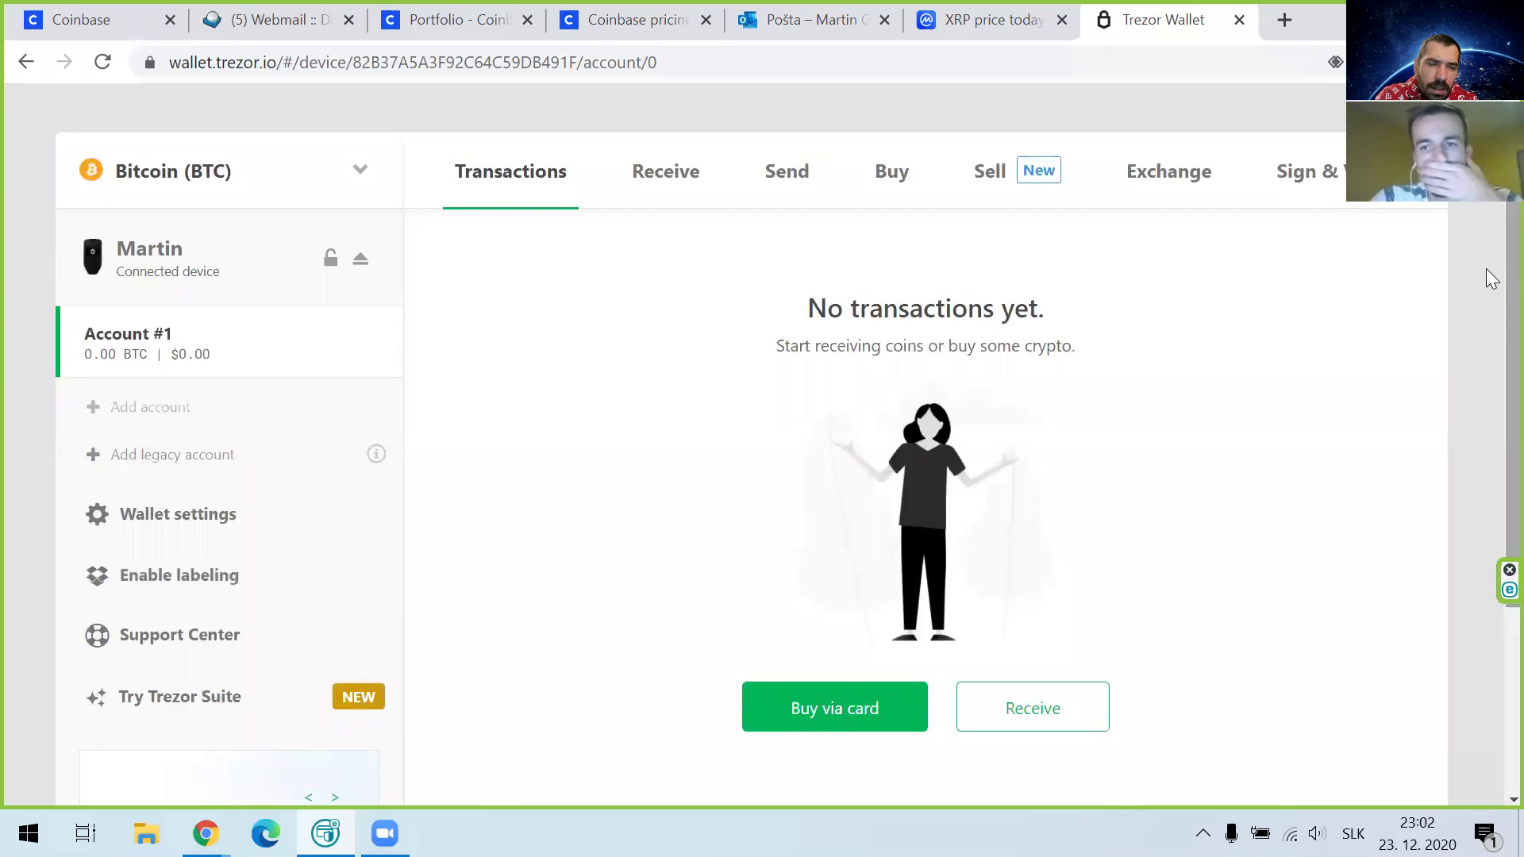
pyautogui.scroll(1, 1492, 249)
pyautogui.scroll(2, 1492, 248)
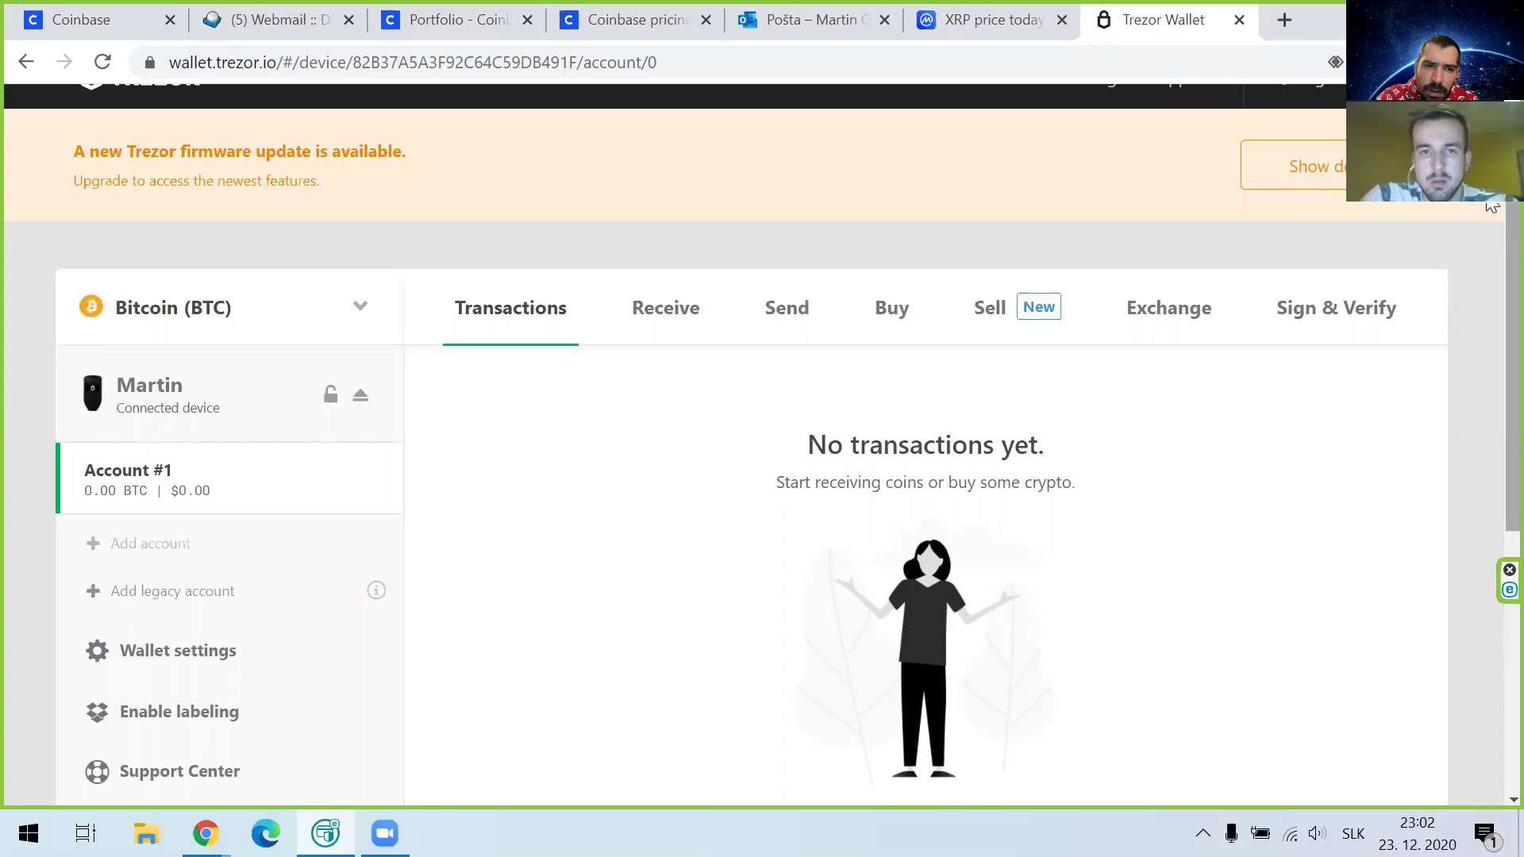
pyautogui.scroll(-1, 1489, 238)
pyautogui.scroll(-2, 1486, 249)
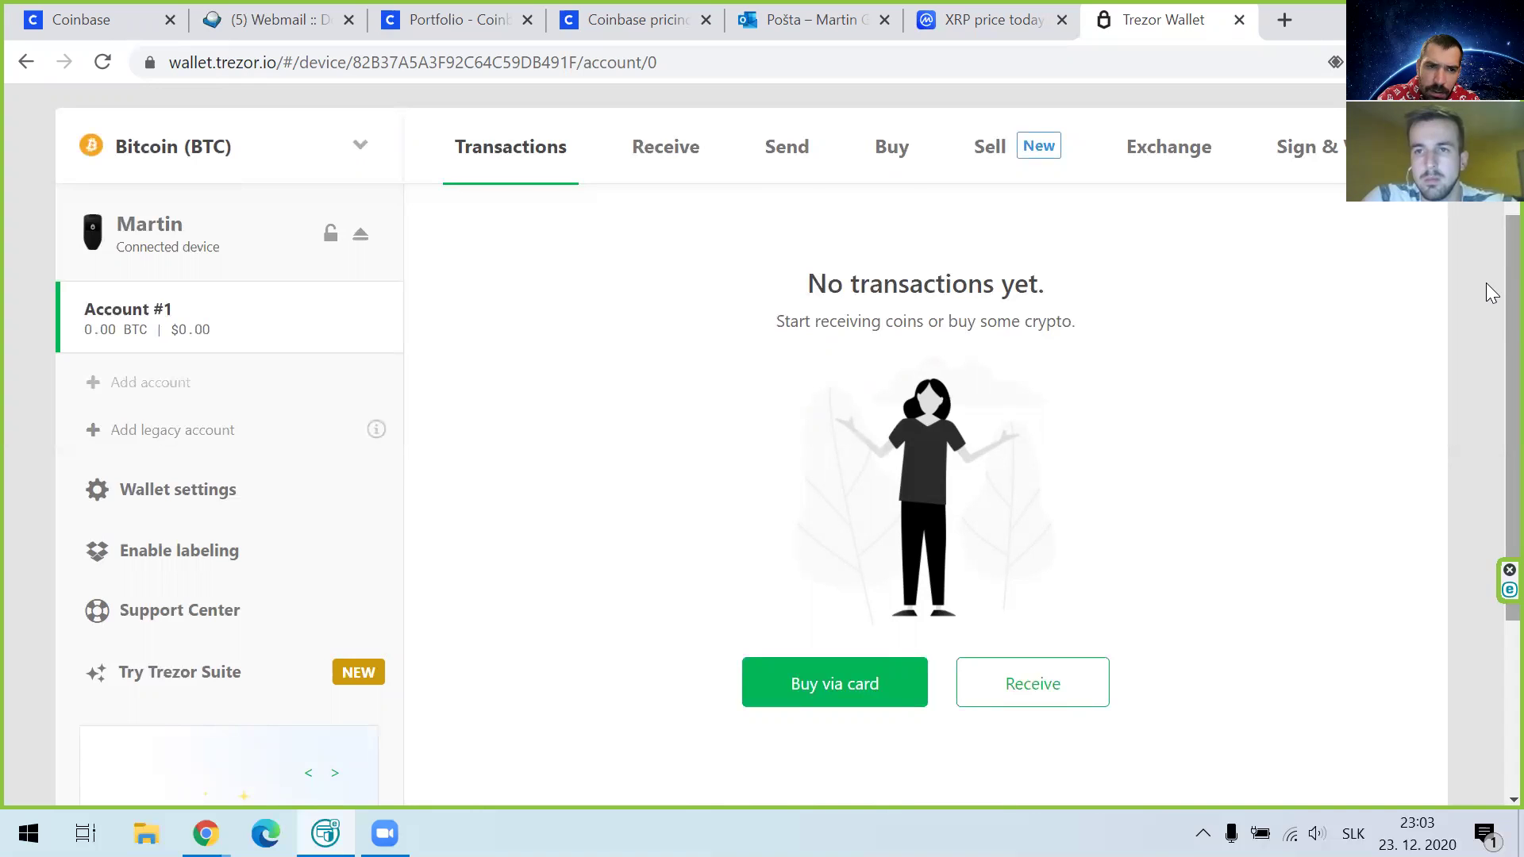
# - Open the Receive Bitcoin page and check the shortened address's context menu
pyautogui.click(647, 162)
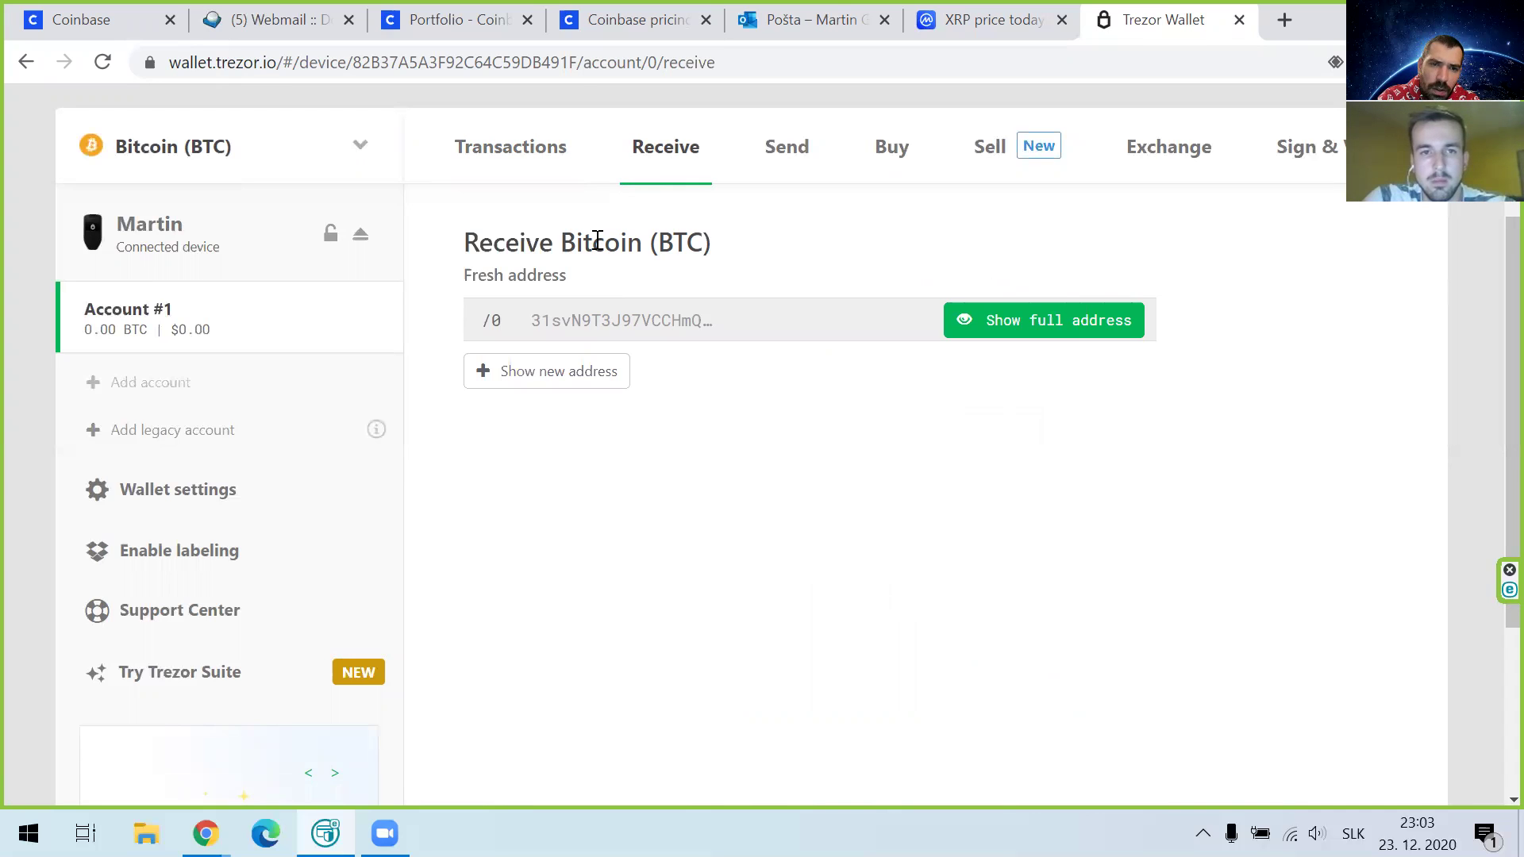
pyautogui.rightClick(574, 327)
pyautogui.click(543, 321)
pyautogui.rightClick(492, 321)
pyautogui.click(495, 323)
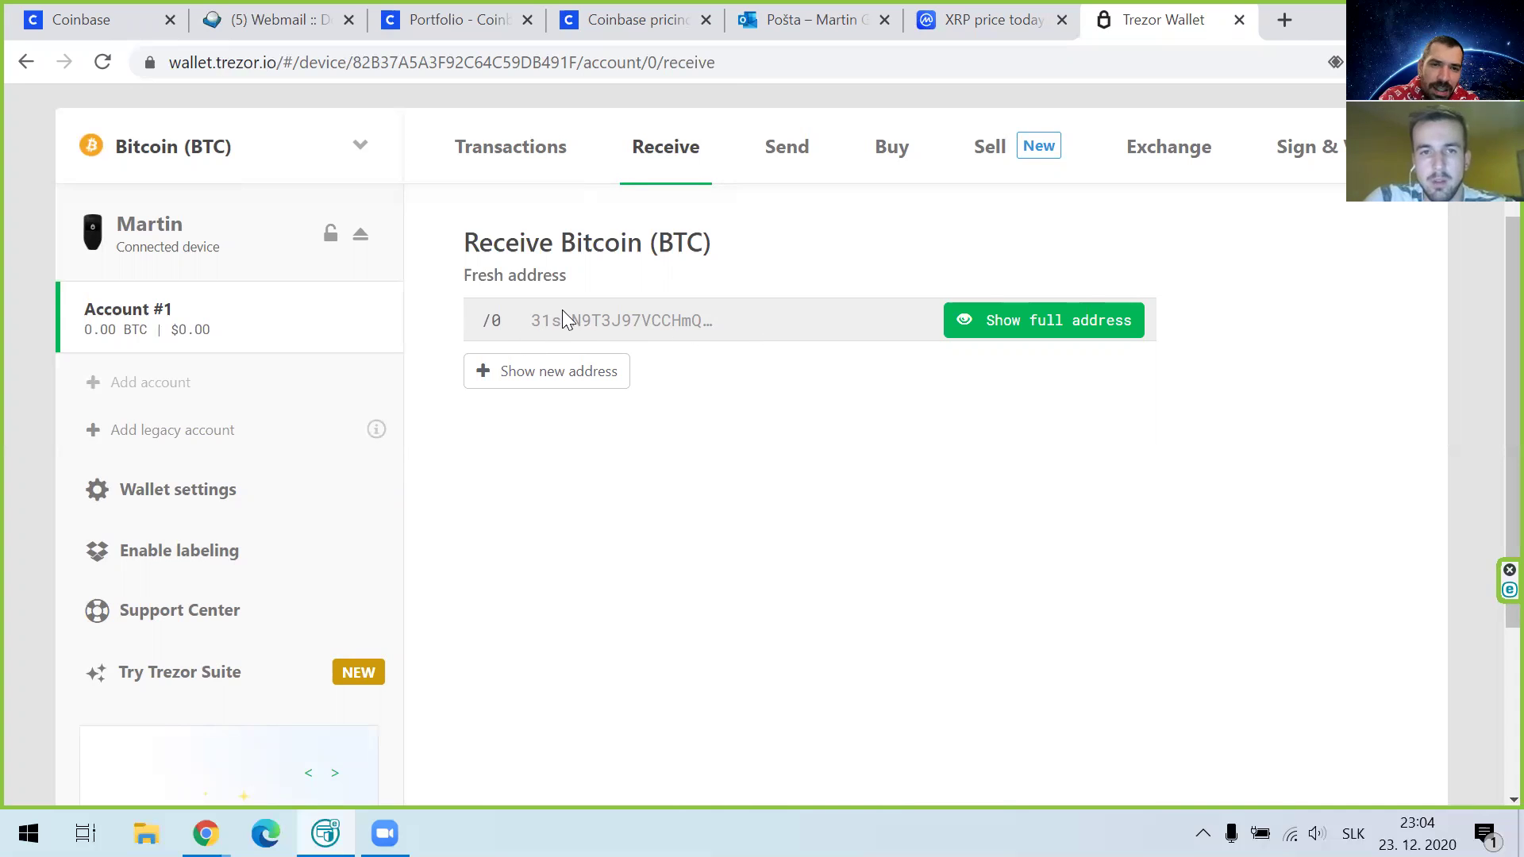
# - Attempt to select and copy the shortened address, then request the full address
pyautogui.doubleClick(492, 321)
pyautogui.moveTo(595, 319); pyautogui.dragTo(639, 350)
pyautogui.rightClick(635, 337)
pyautogui.click(627, 324)
pyautogui.rightClick(624, 321)
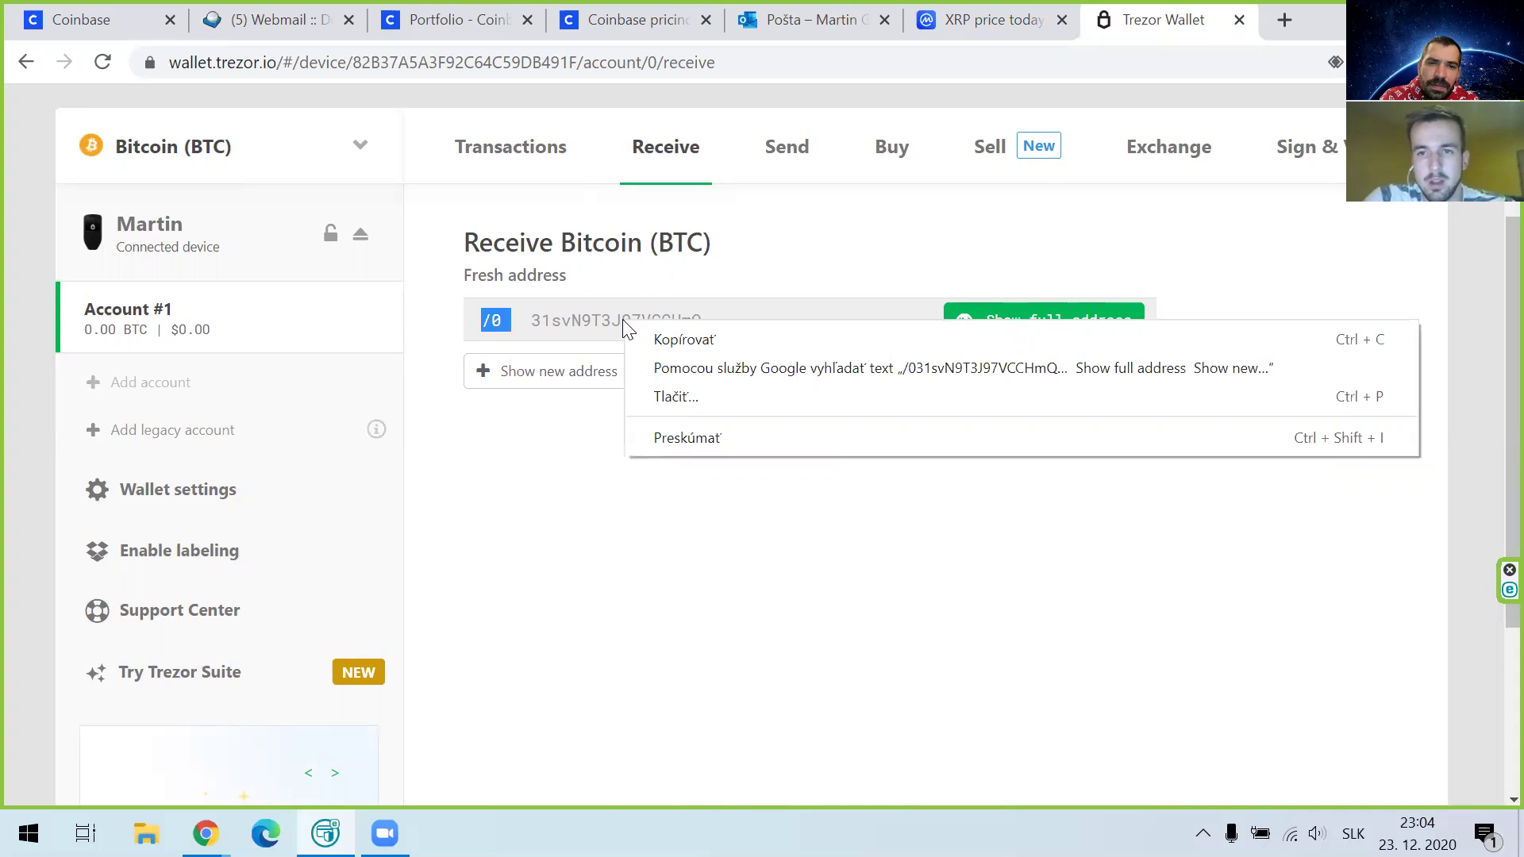
pyautogui.click(735, 287)
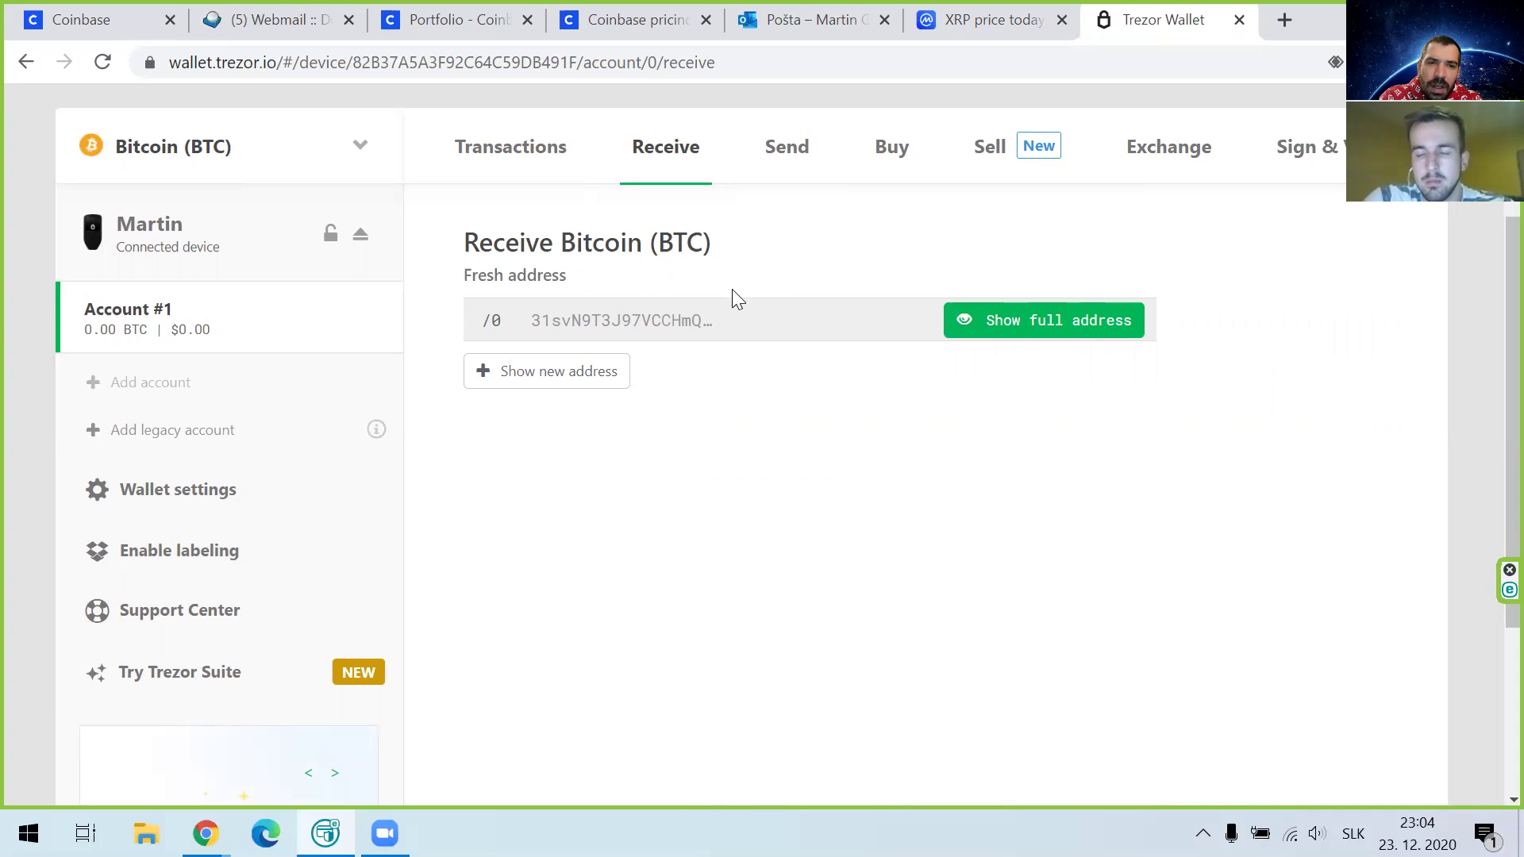
pyautogui.click(988, 326)
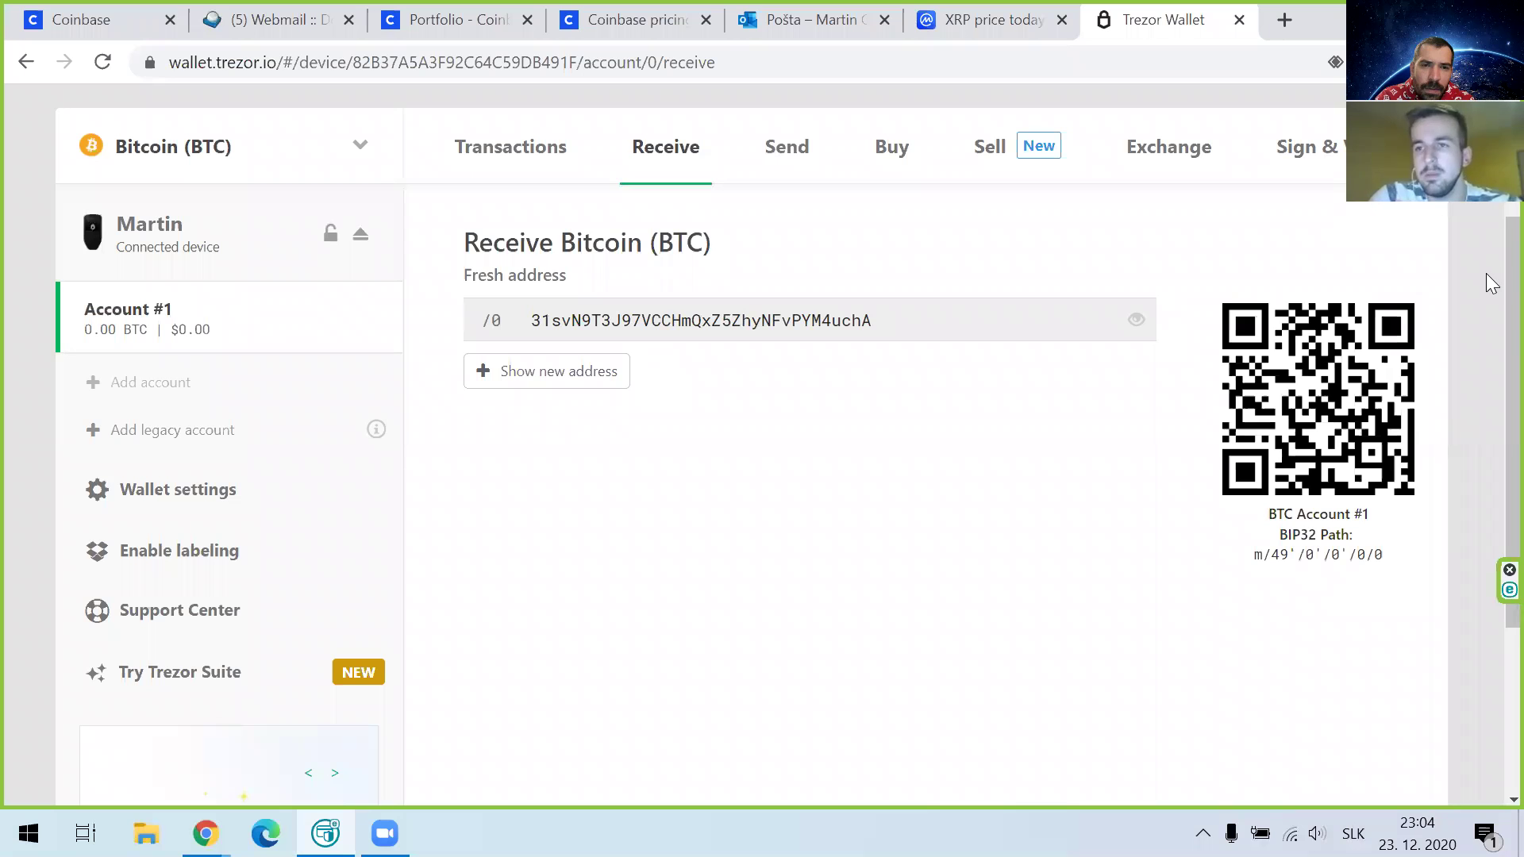
# - Select the entire revealed receiving address beside its QR code for copying
pyautogui.scroll(-2, 1492, 298)
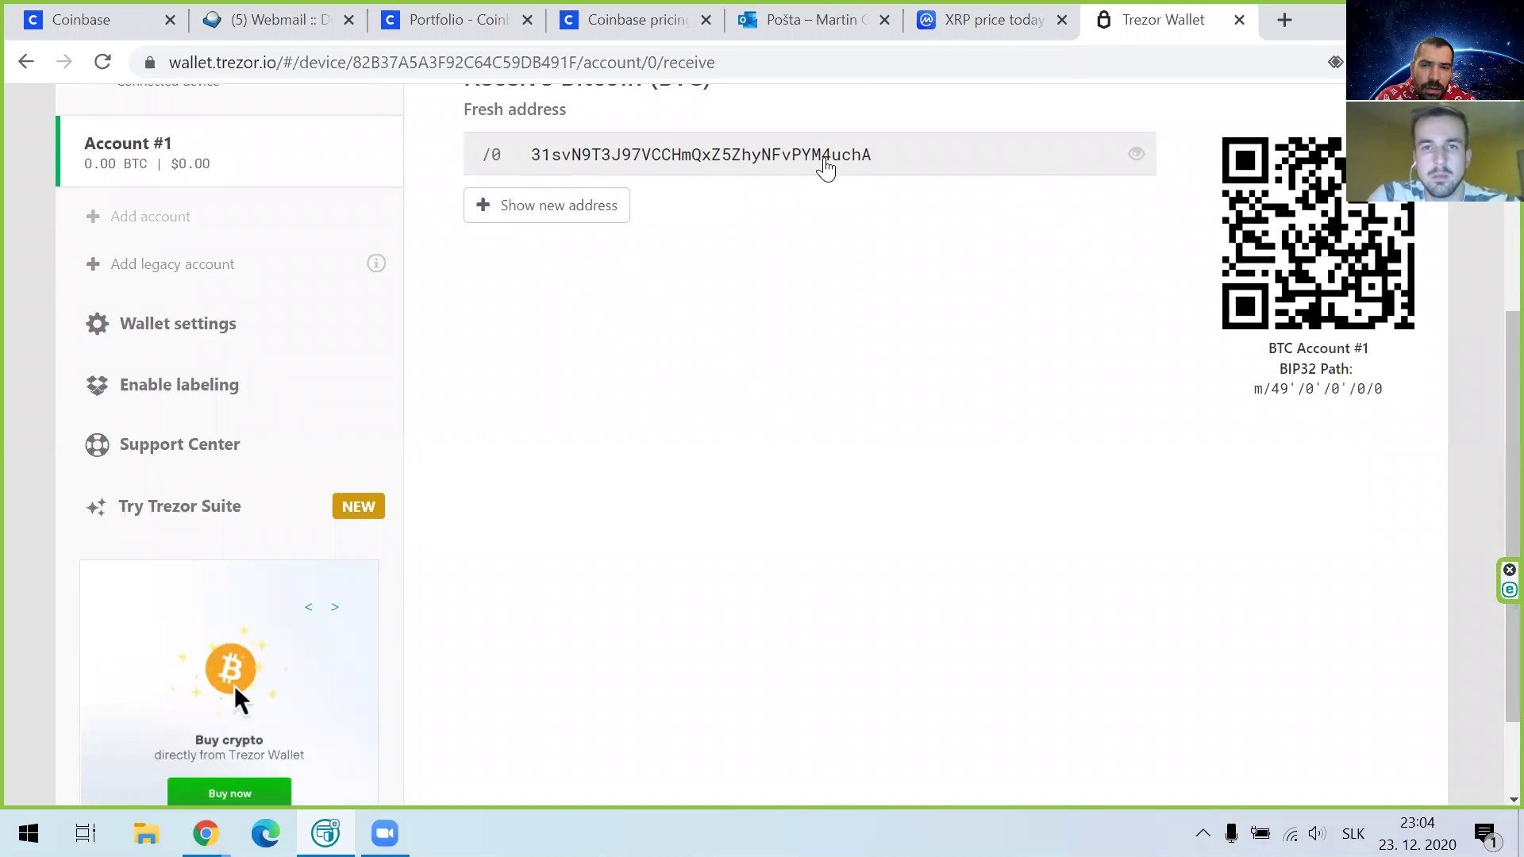
pyautogui.rightClick(837, 163)
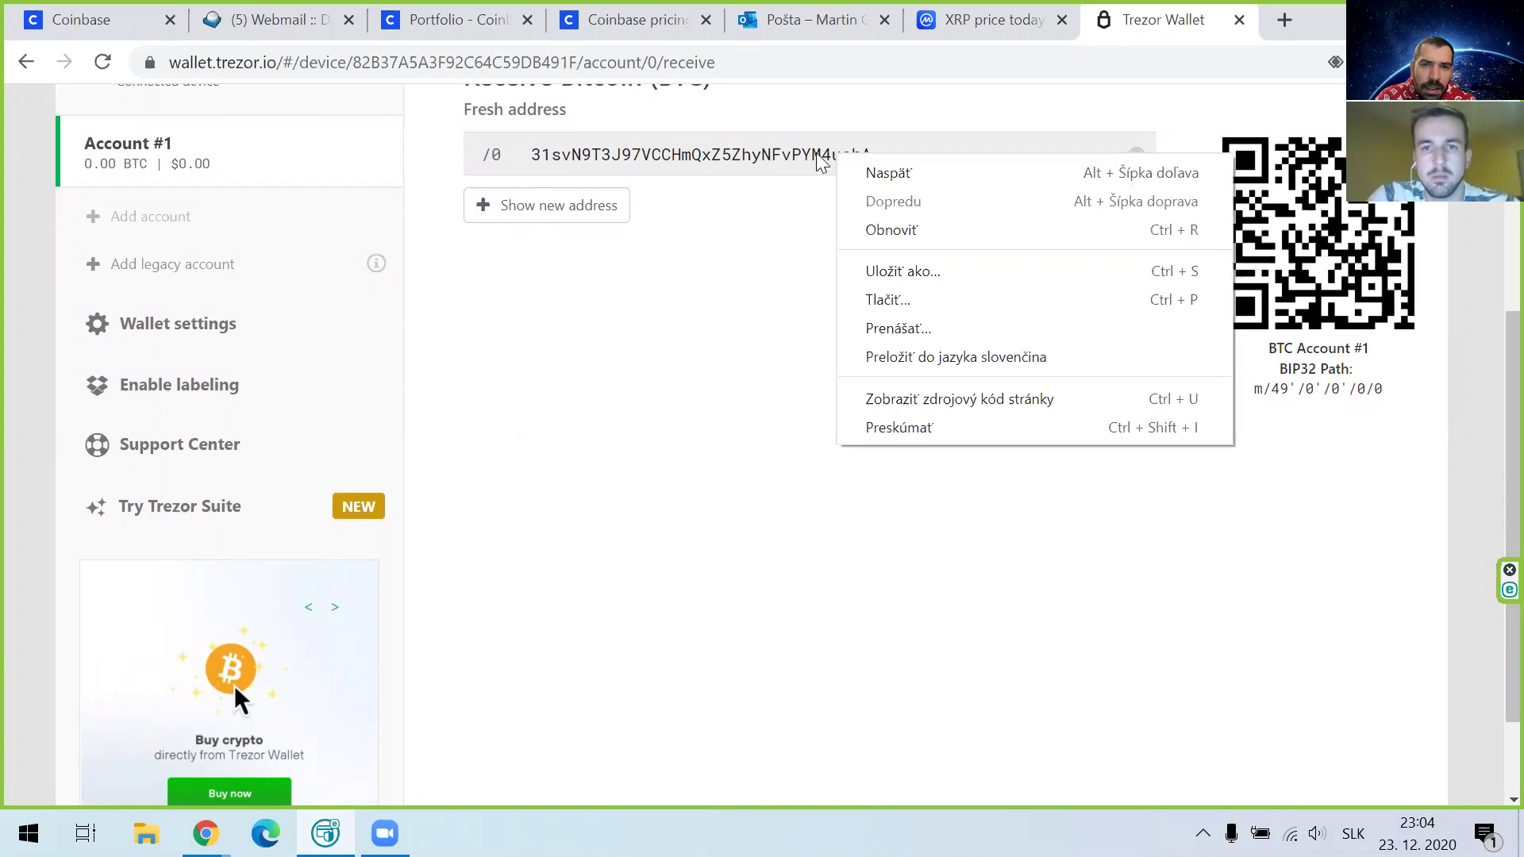
pyautogui.doubleClick(796, 163)
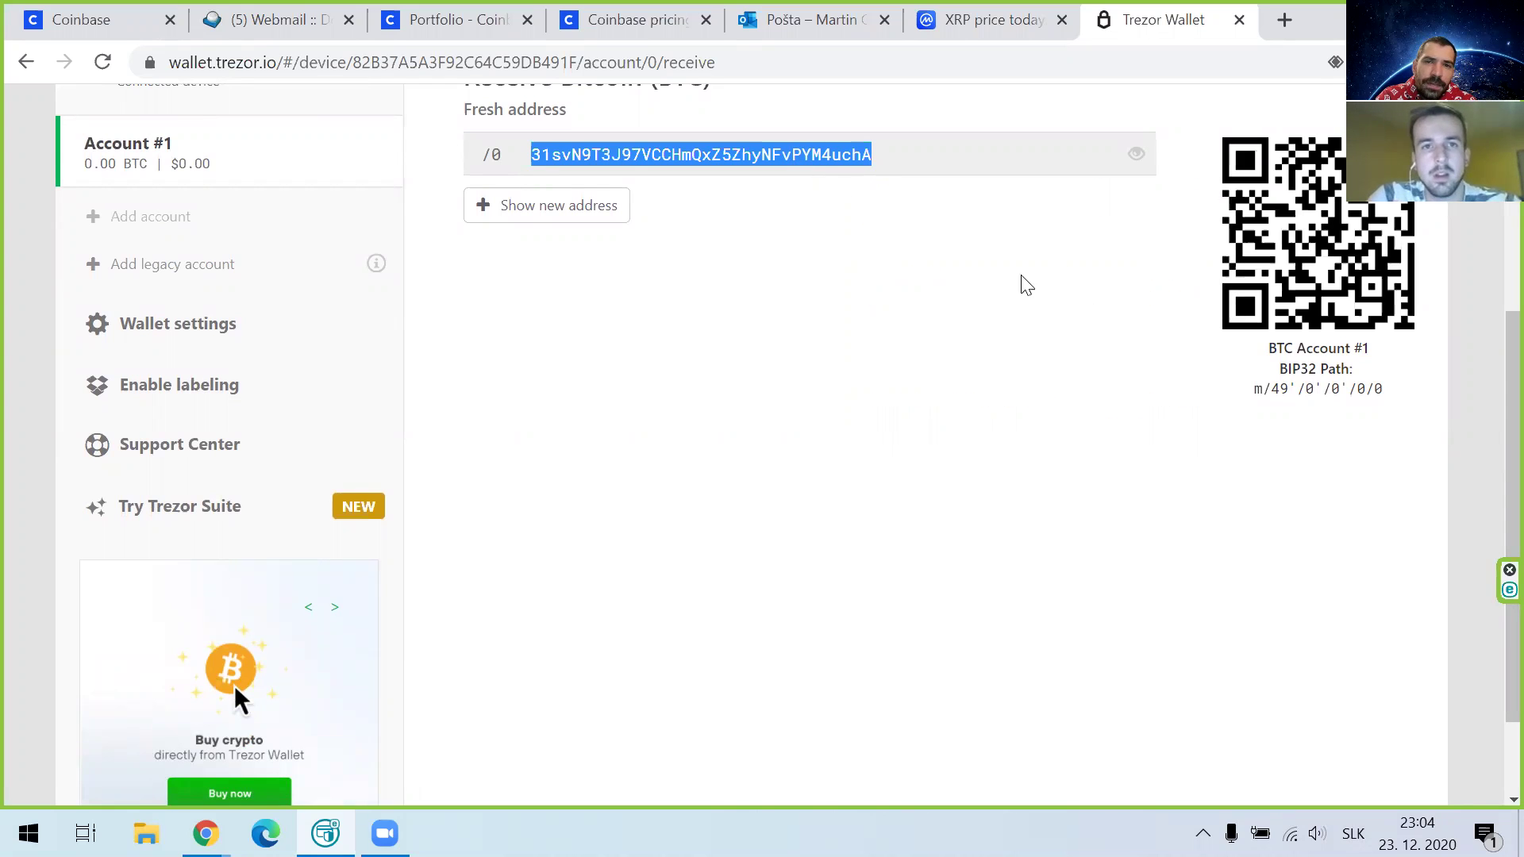
# - Paste the Trezor receiving address into the To field of Coinbase's Bitcoin send form
pyautogui.click(669, 28)
pyautogui.click(491, 21)
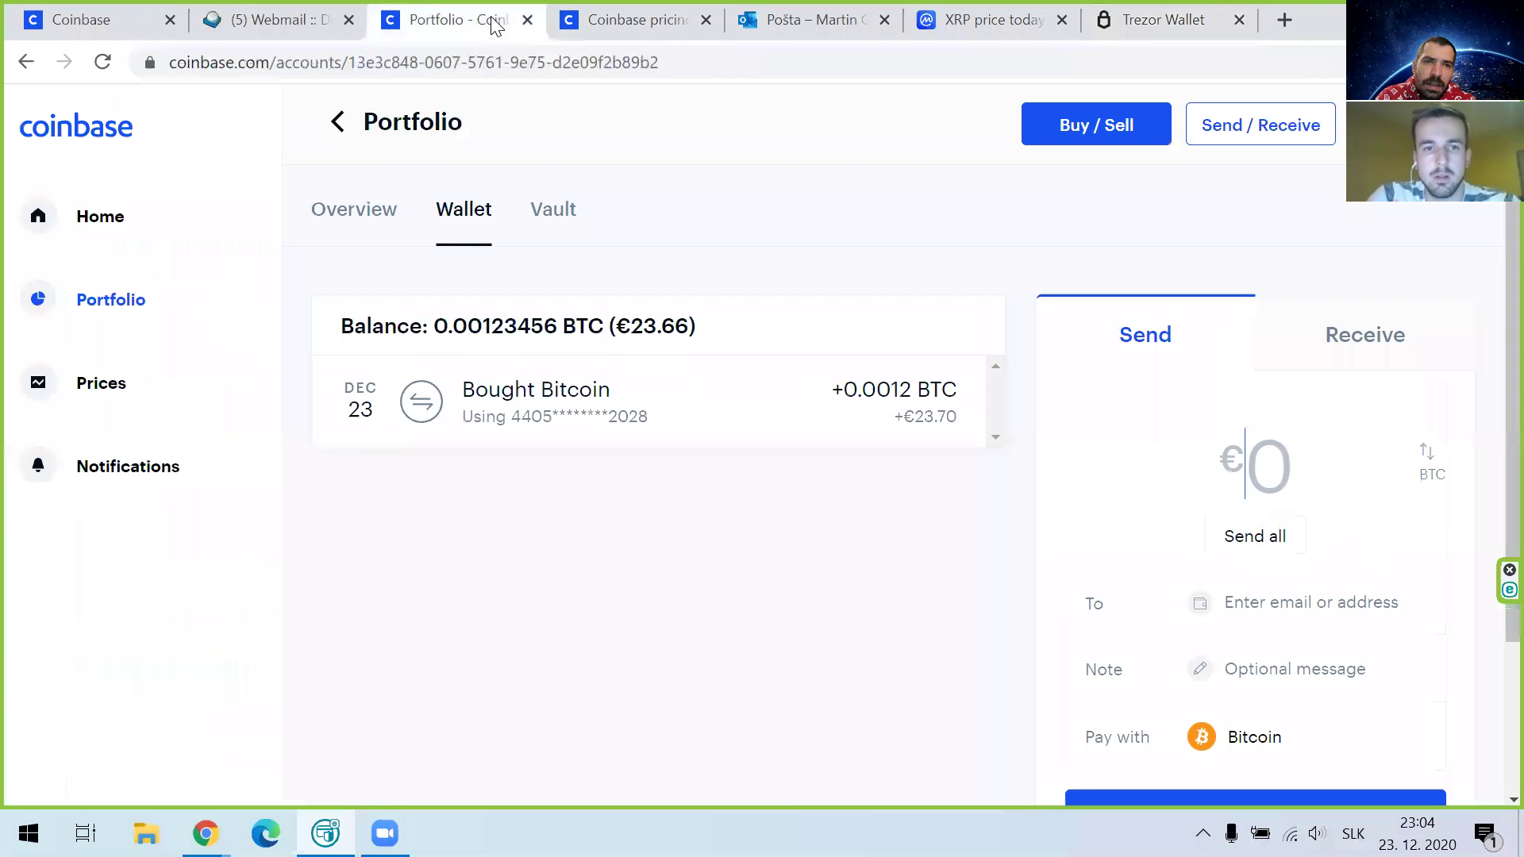
pyautogui.scroll(-1, 1488, 302)
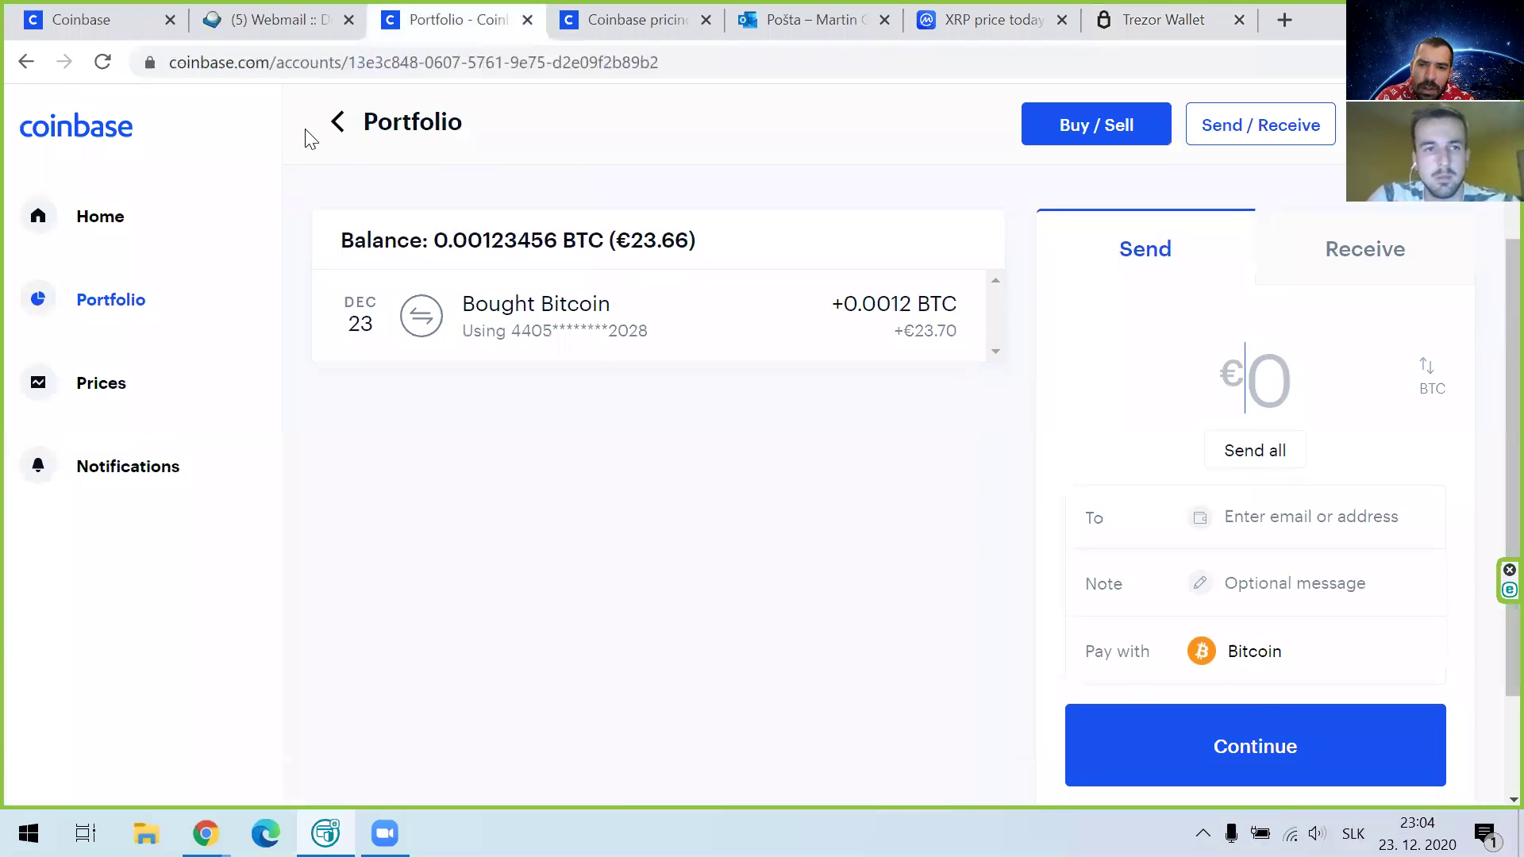
pyautogui.click(1313, 520)
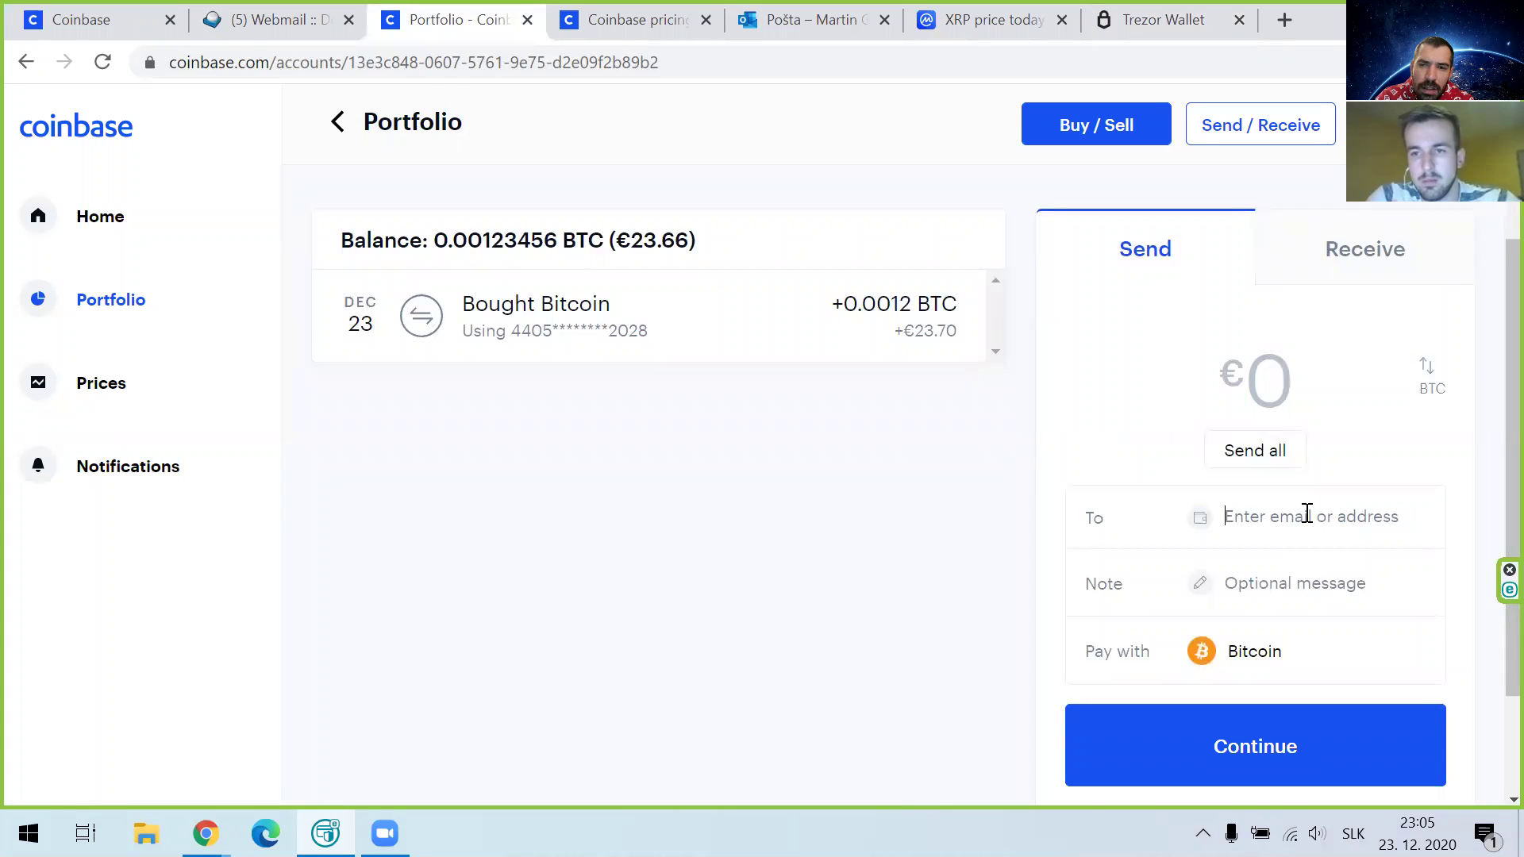
pyautogui.hotkey('ctrl', 'v')
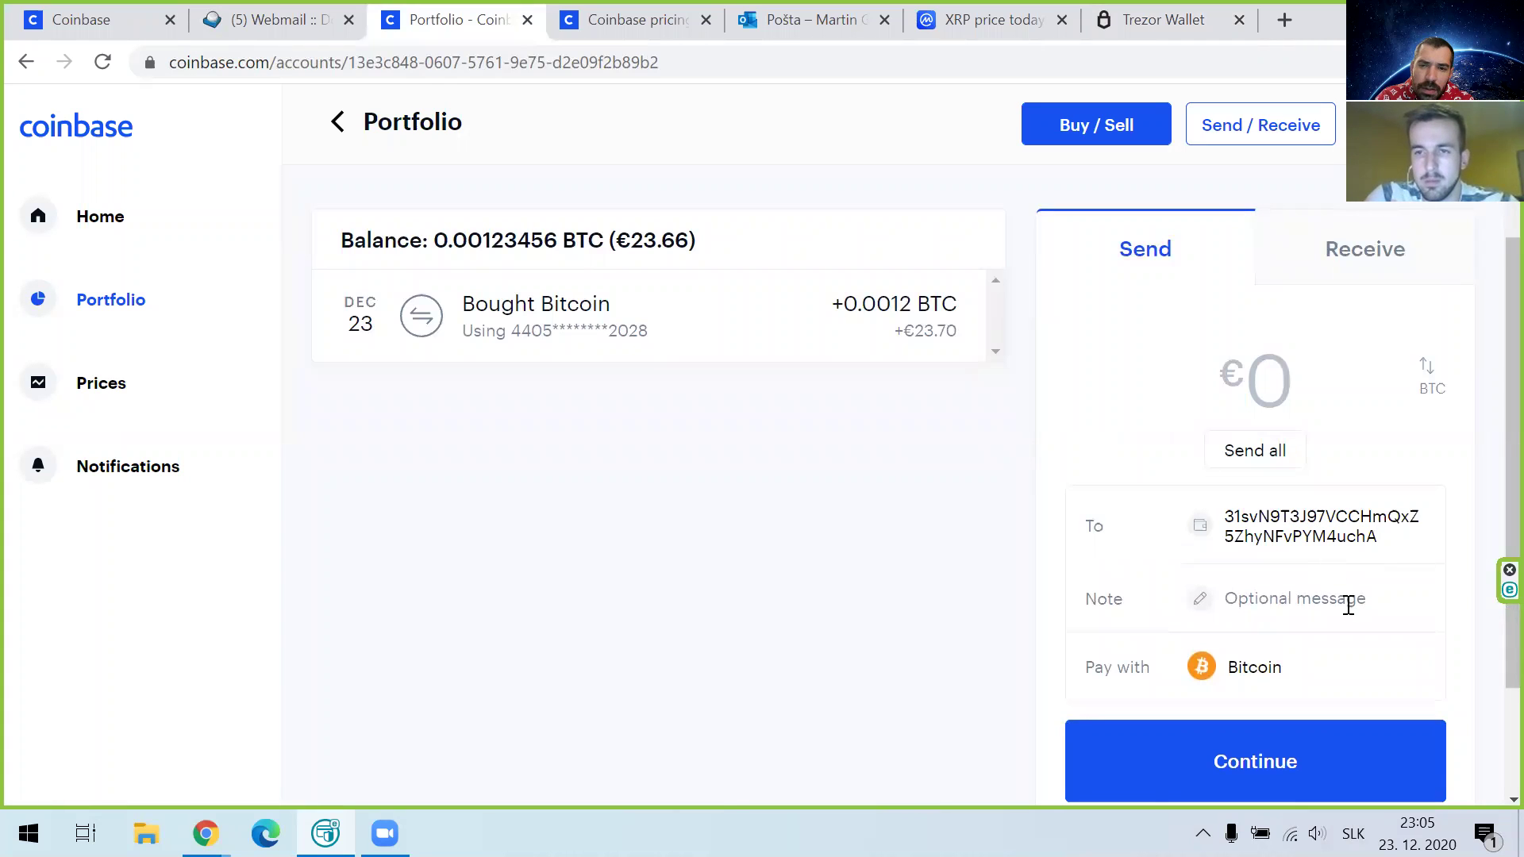
pyautogui.click(1352, 605)
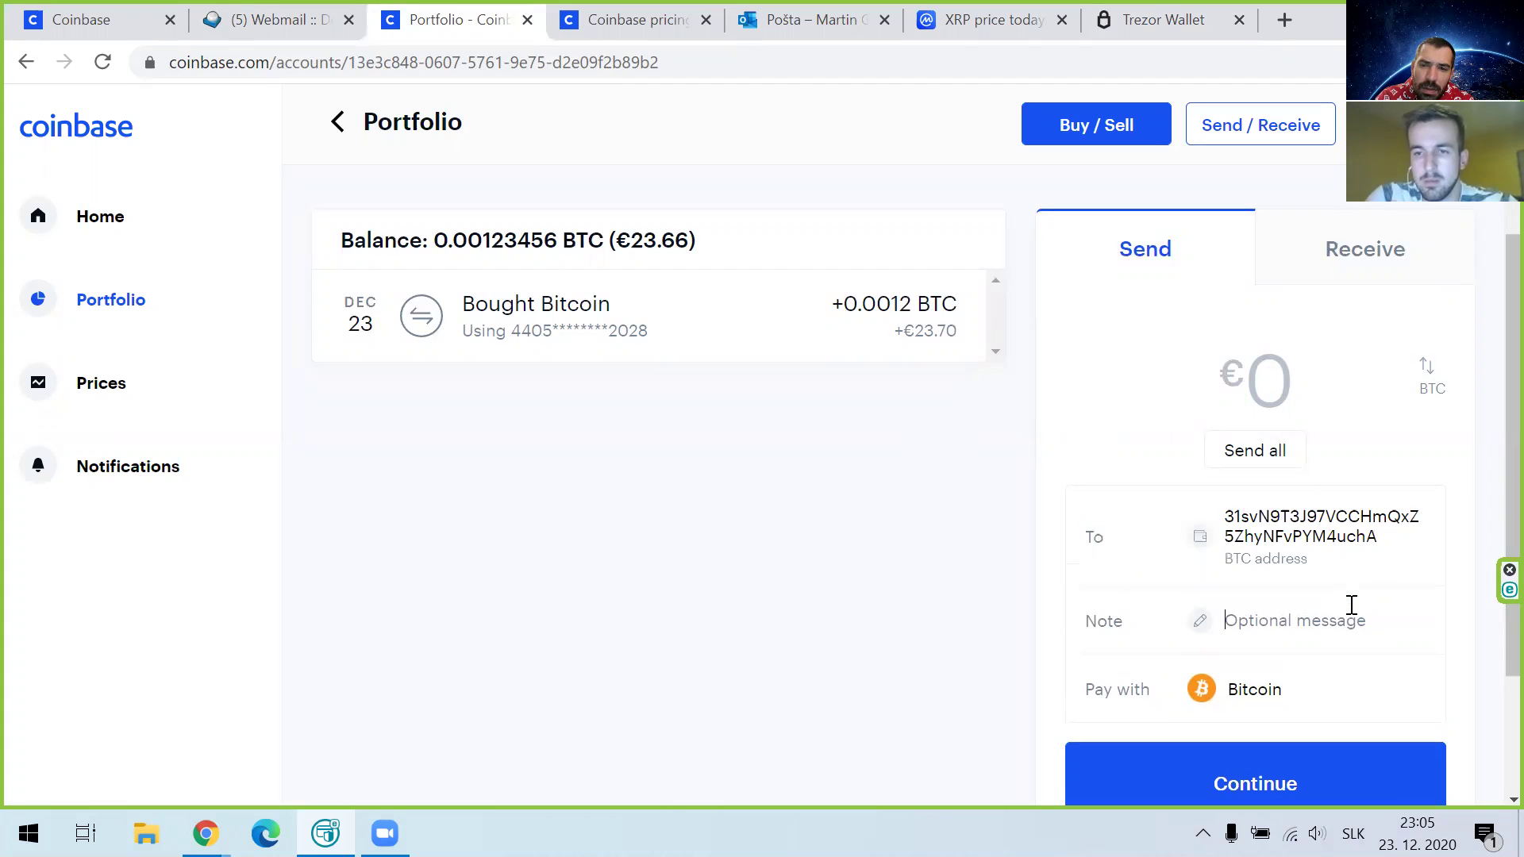
pyautogui.scroll(-2, 1493, 611)
pyautogui.scroll(-1, 1492, 611)
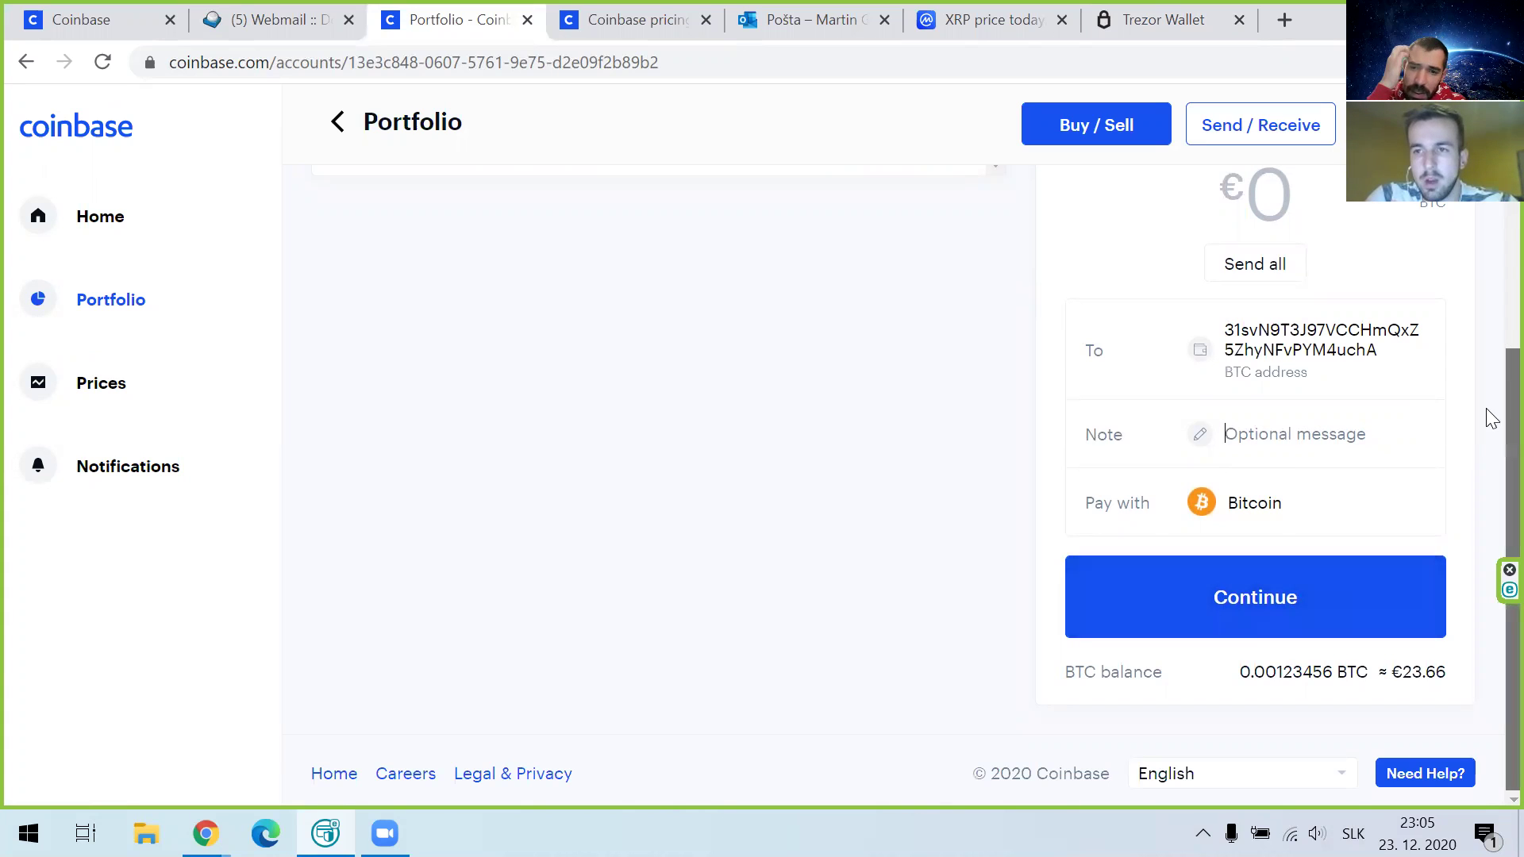
# - Switch the amount to BTC, fill in the whole balance, and trim it toward 0.001 BTC
pyautogui.scroll(2, 1487, 415)
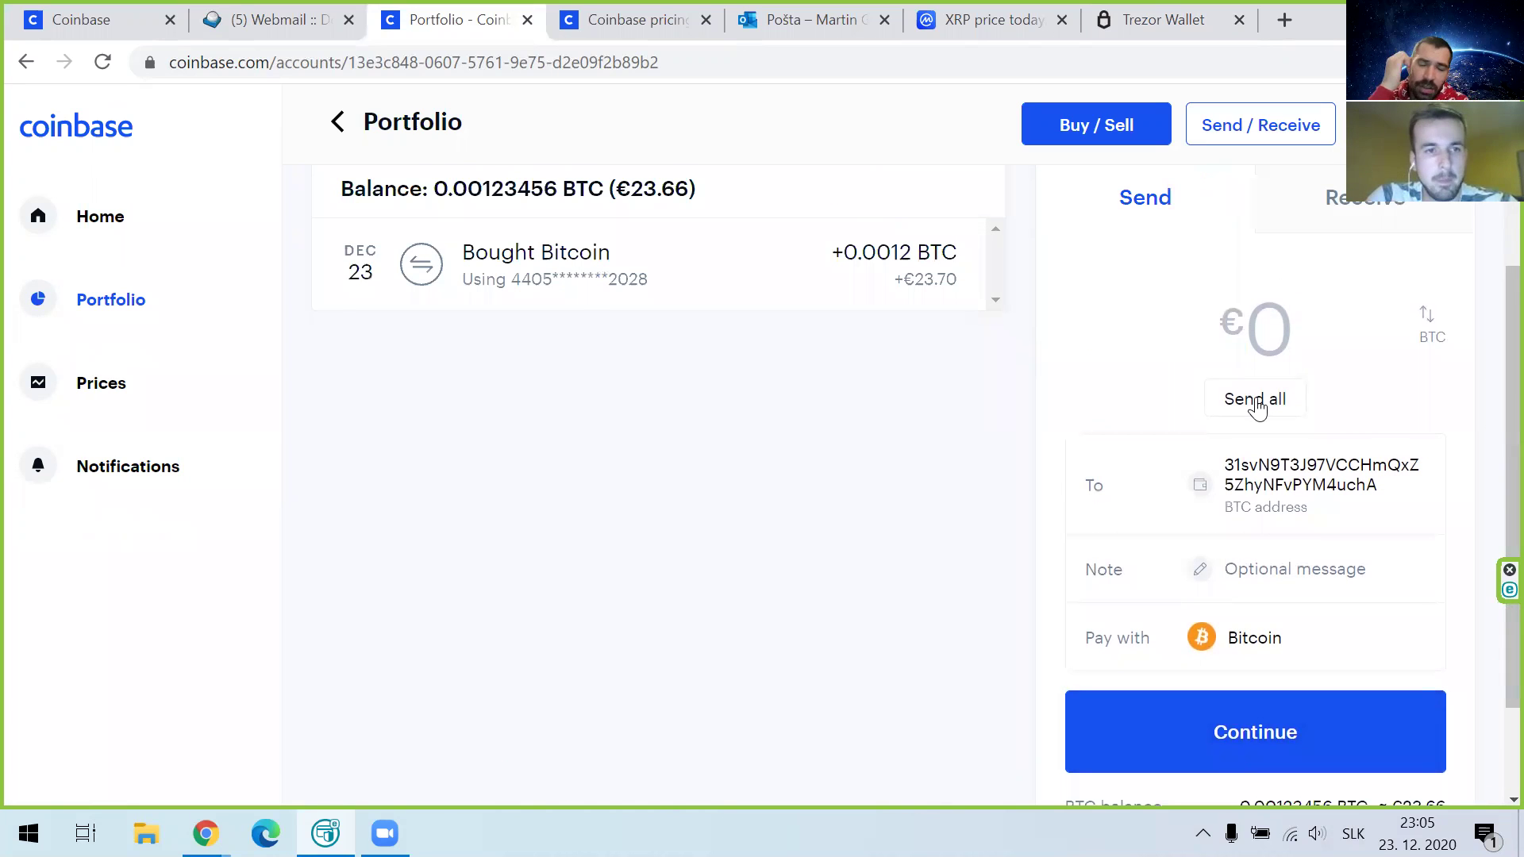
pyautogui.click(1427, 316)
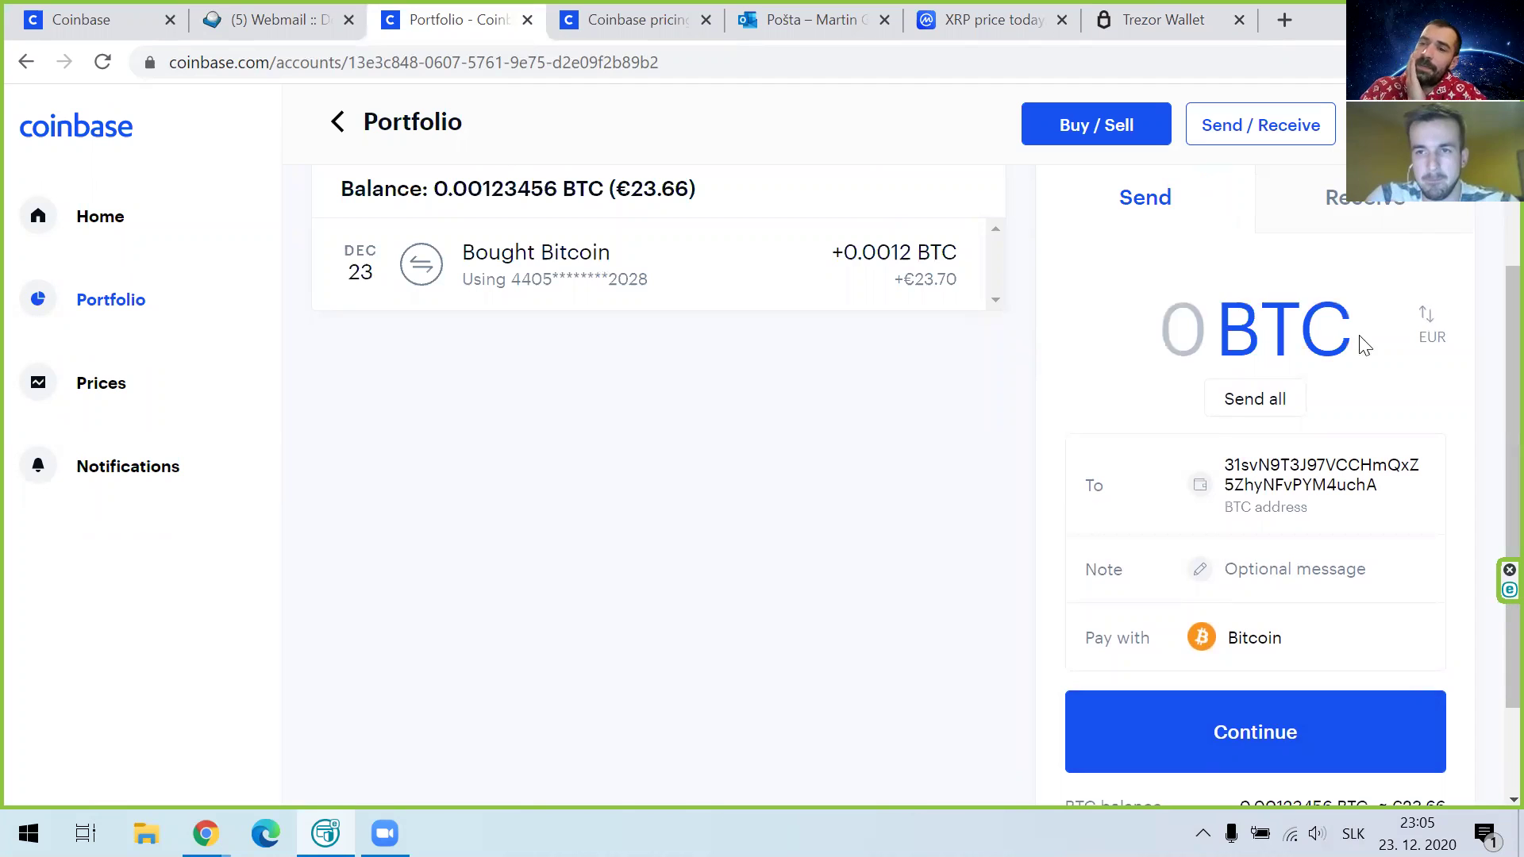
pyautogui.click(1250, 411)
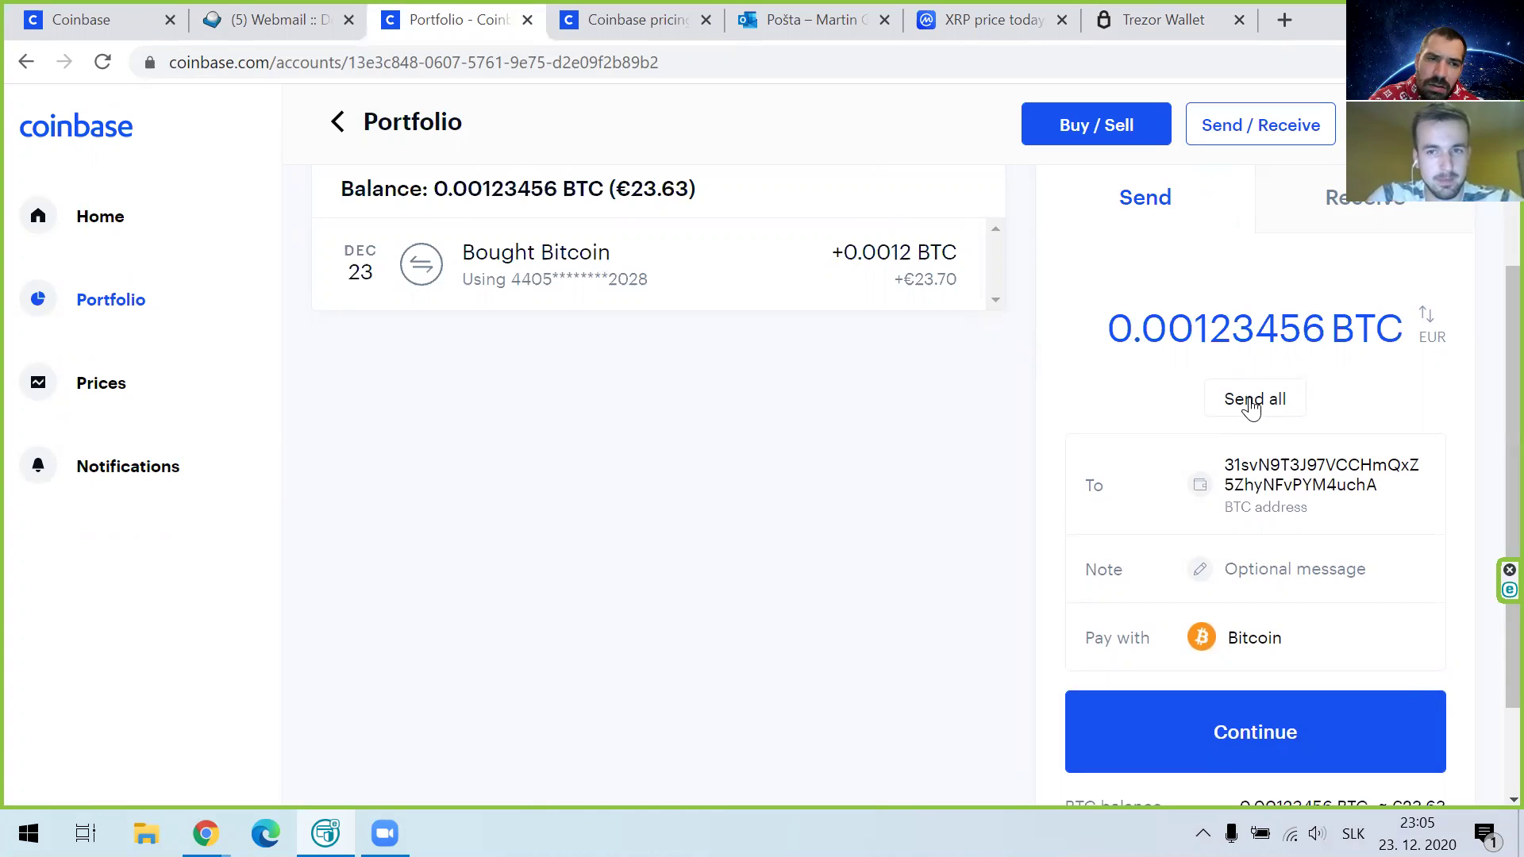
pyautogui.moveTo(1326, 328); pyautogui.dragTo(1198, 328)
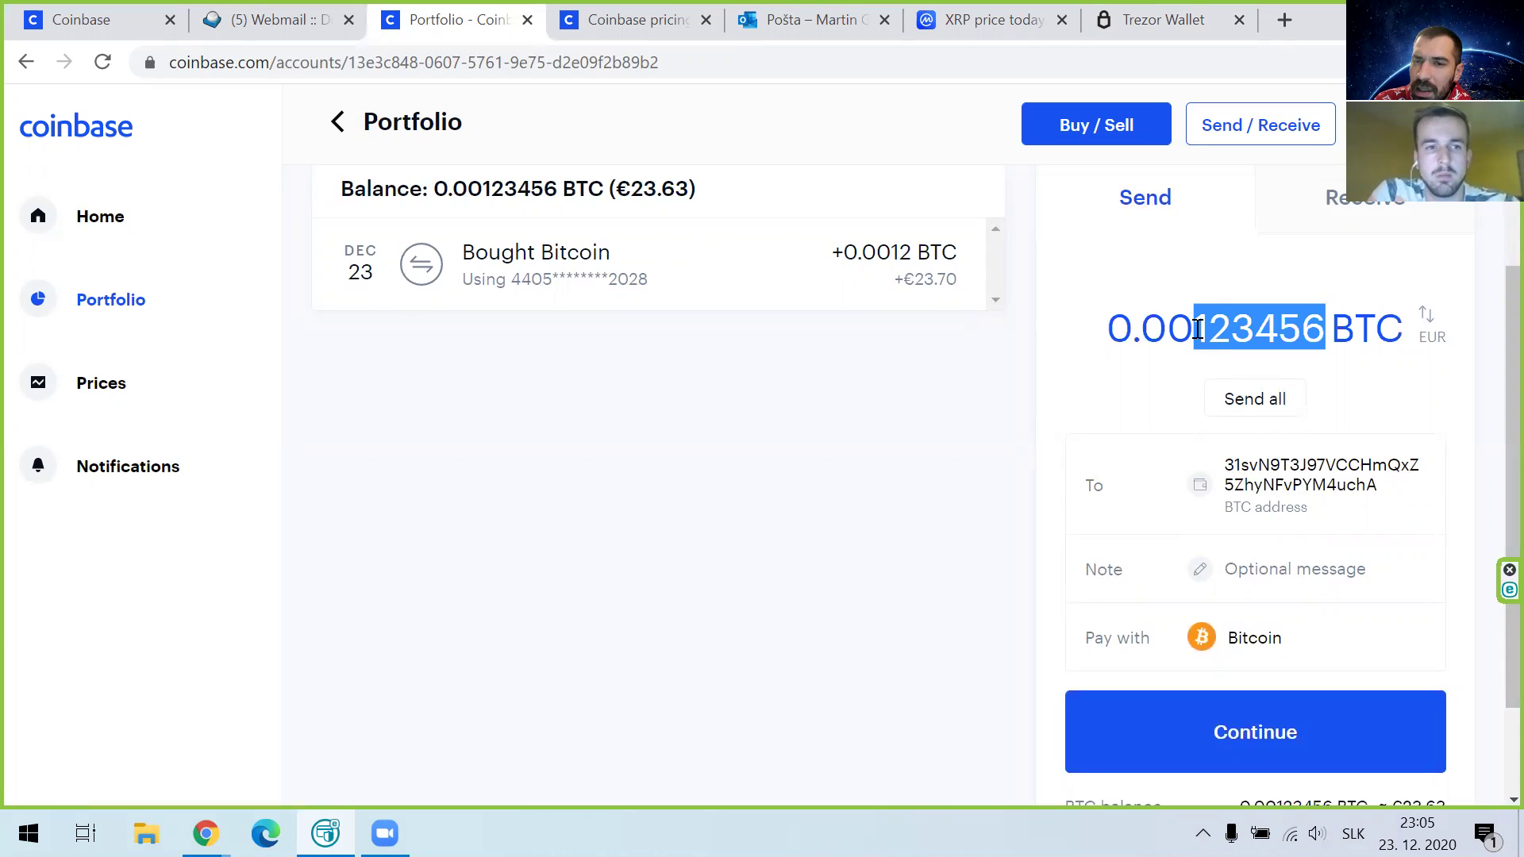
pyautogui.press('BackSpace')
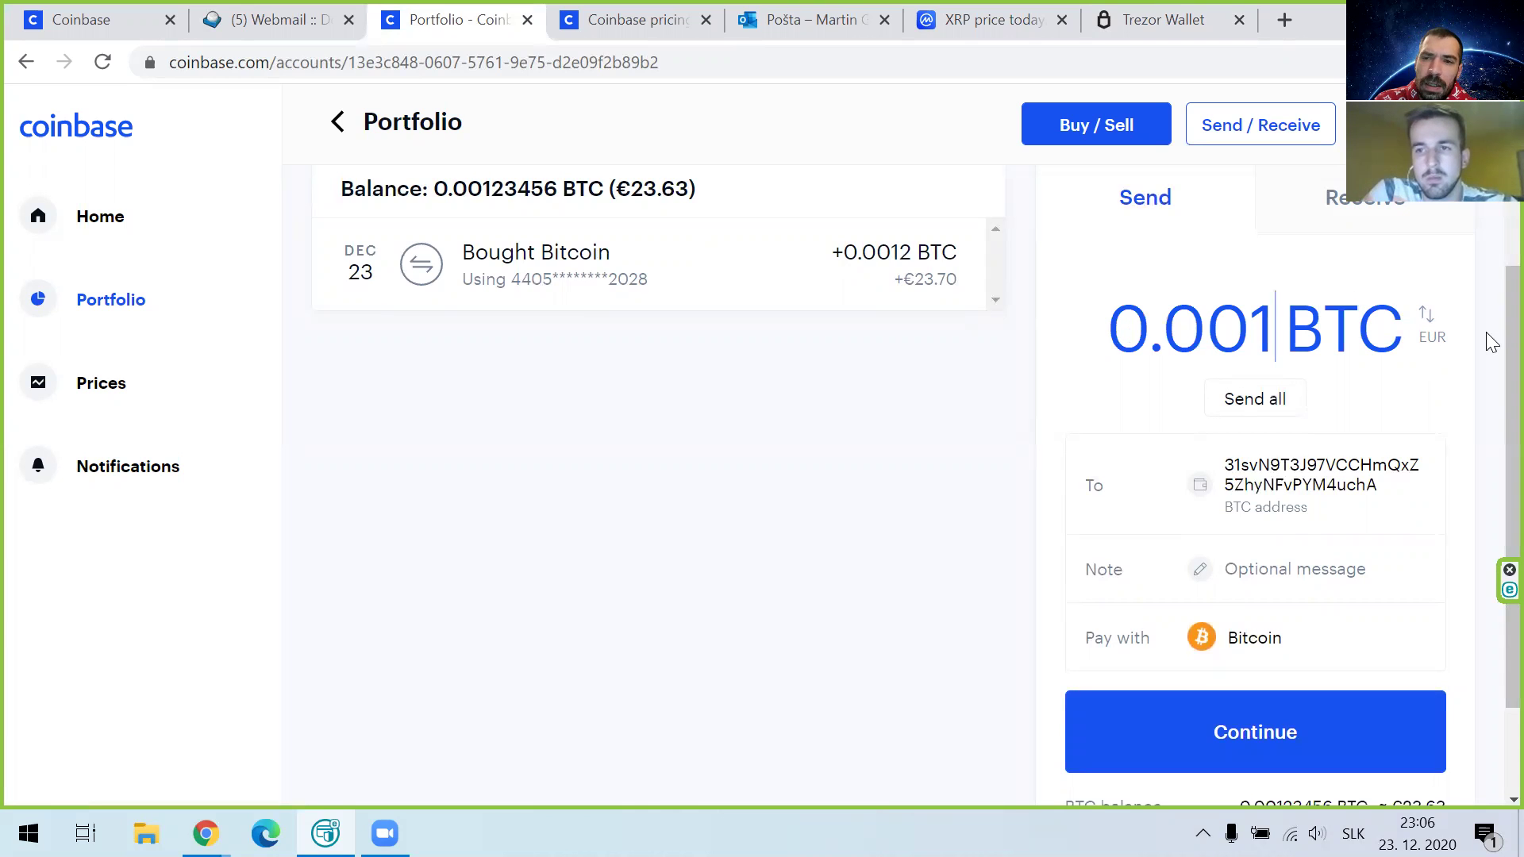
# - Check the euro equivalent, then fix the trailing digits of 0.00099983 so it reads 0.001 BTC
pyautogui.scroll(-2, 1487, 397)
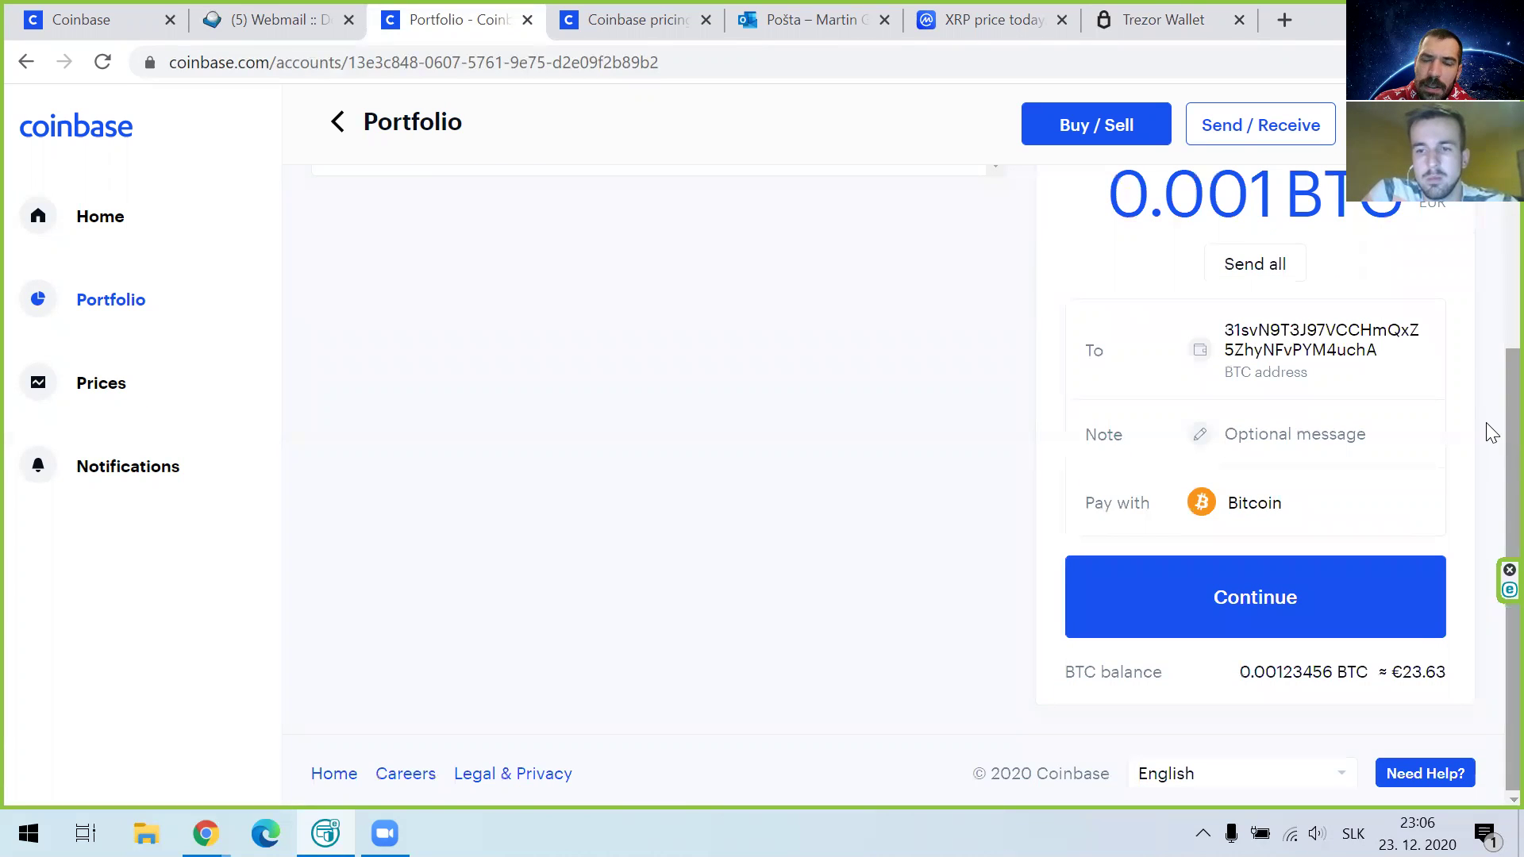
pyautogui.scroll(1, 1491, 412)
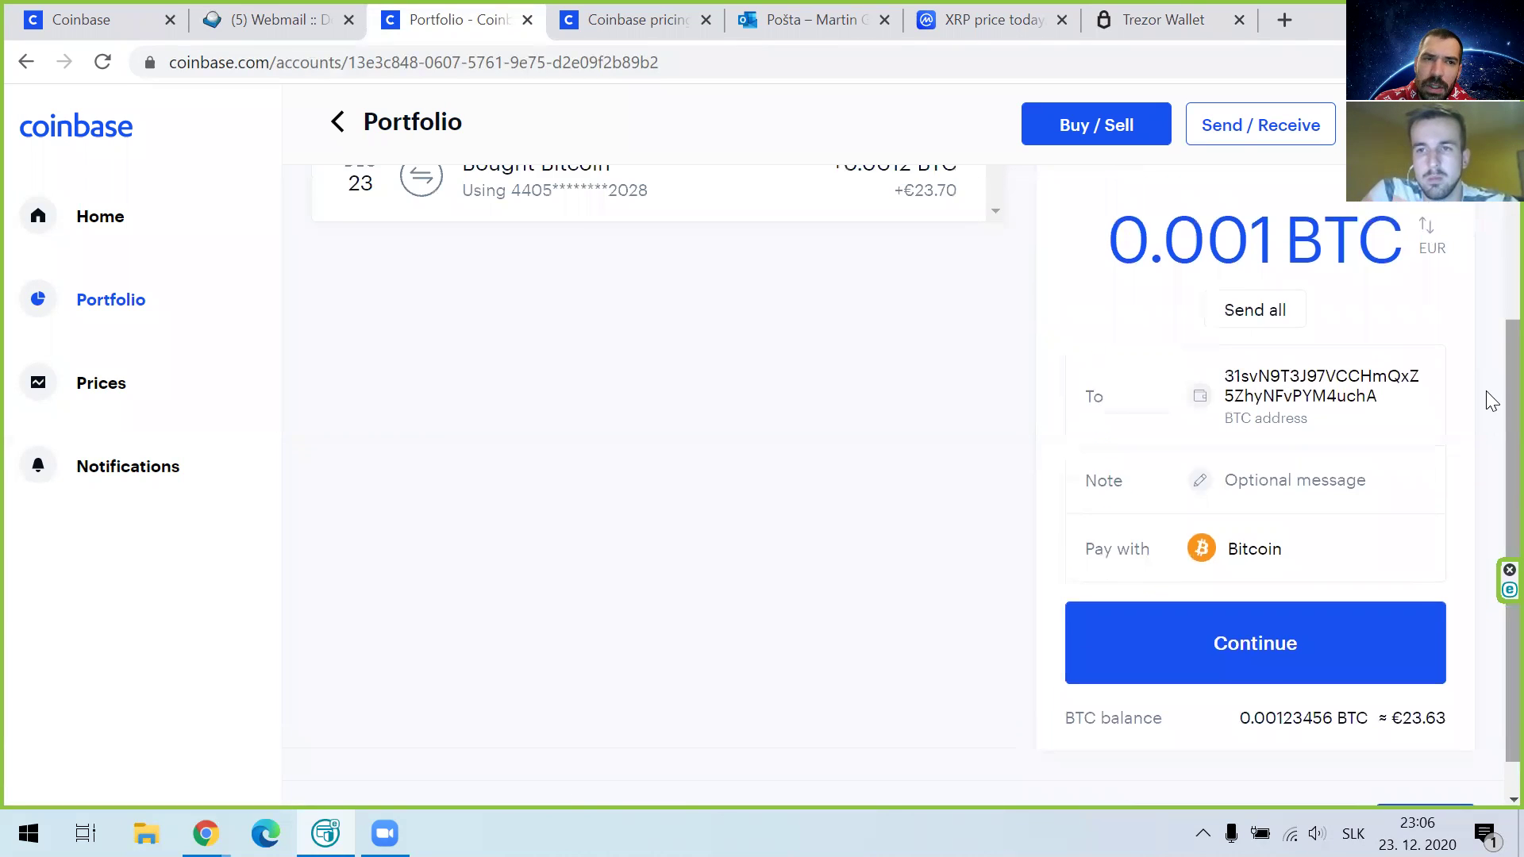
pyautogui.click(1426, 240)
pyautogui.click(1429, 245)
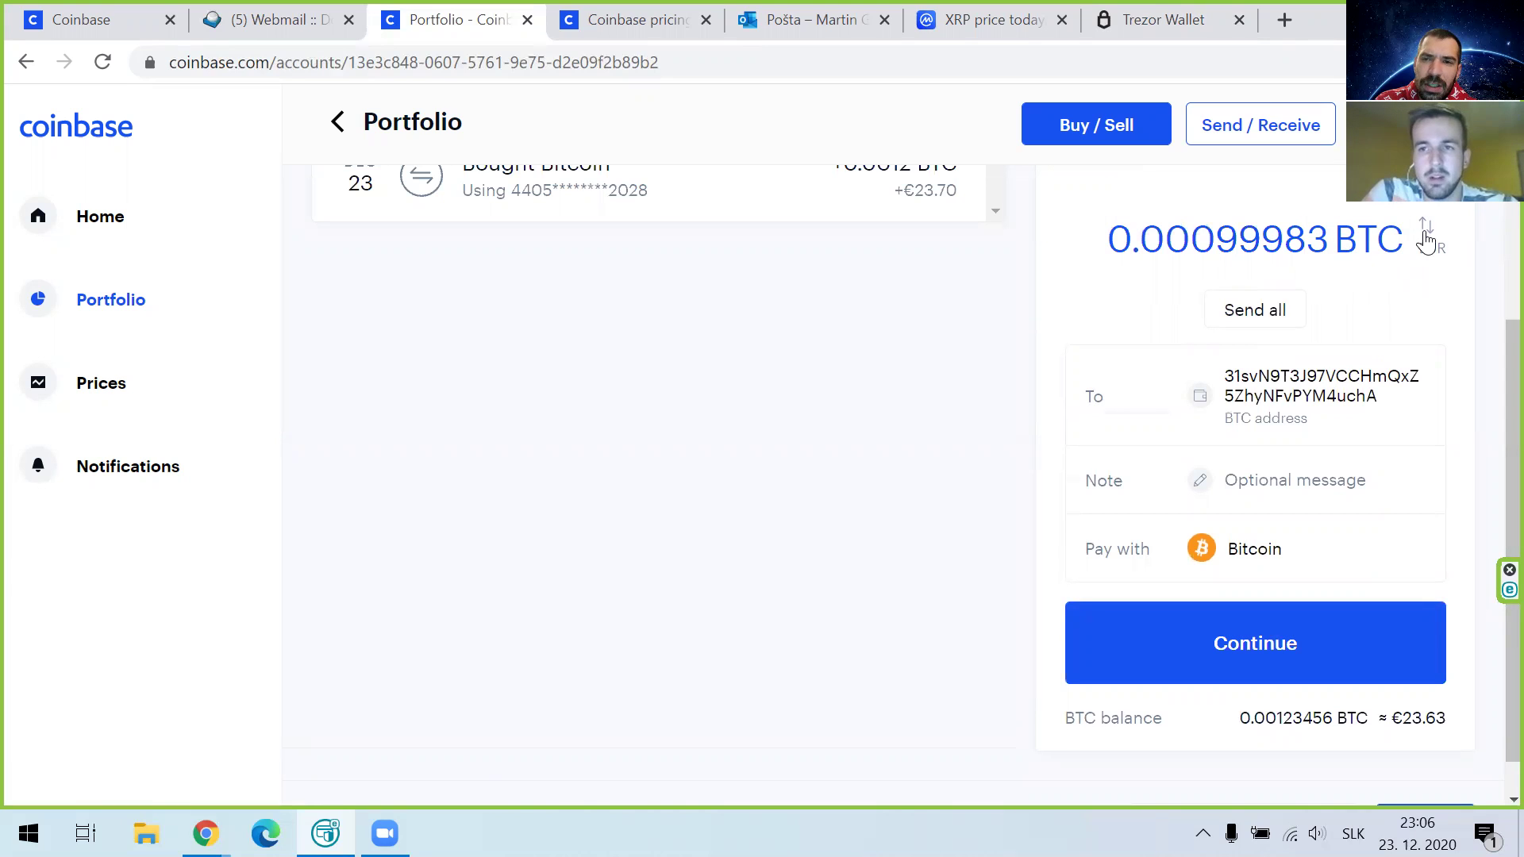
pyautogui.click(1425, 241)
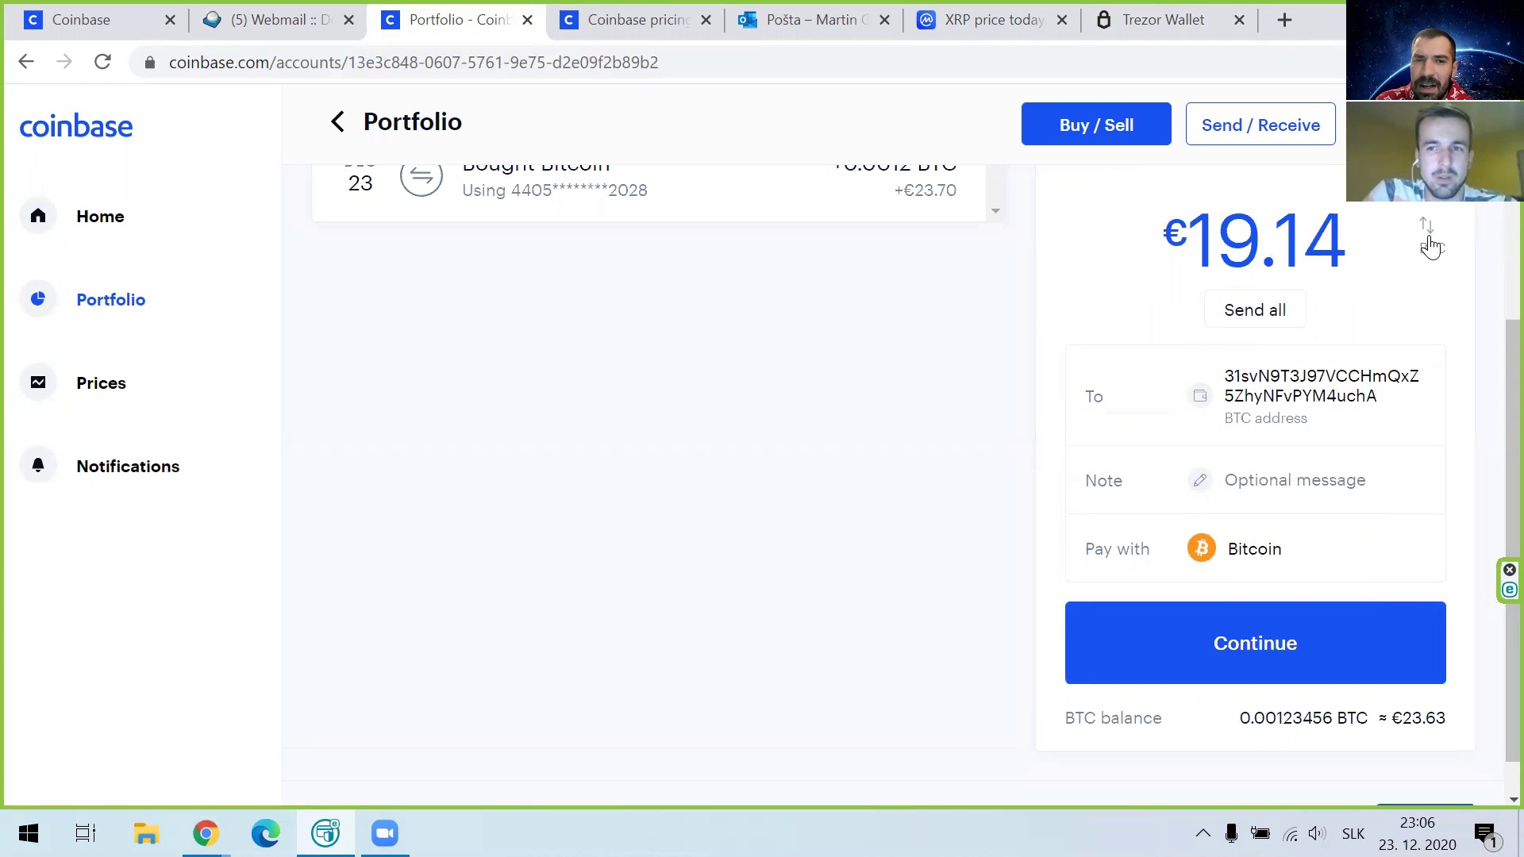
pyautogui.click(1427, 241)
pyautogui.moveTo(1330, 236); pyautogui.dragTo(1202, 236)
pyautogui.write('1 BTC')
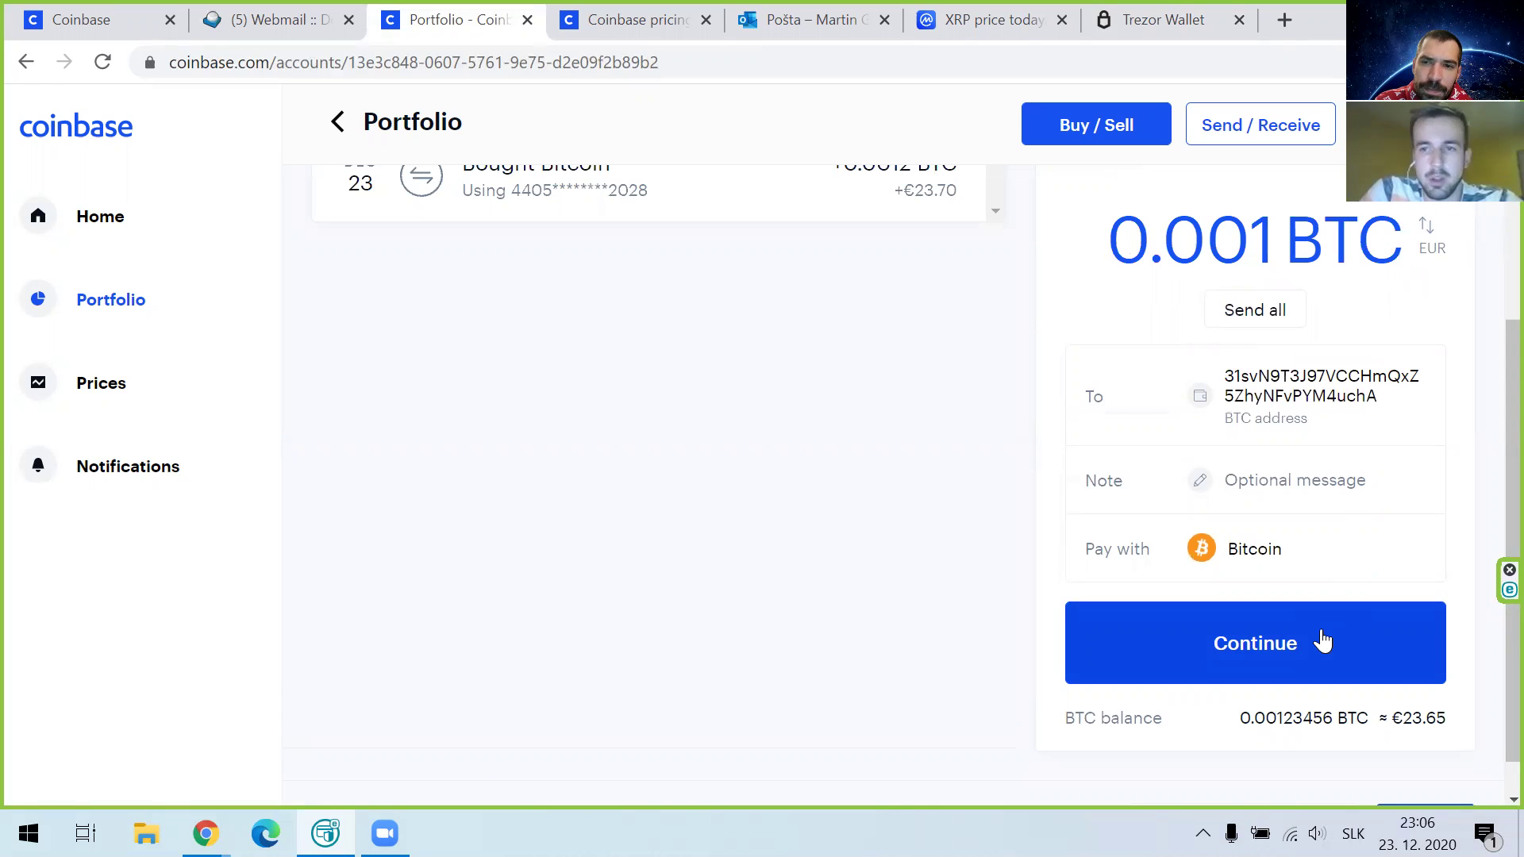
# - Review the summary: 0.001 BTC (€19.15), 0.00004044 BTC network fee, €19.92 total
pyautogui.click(1321, 640)
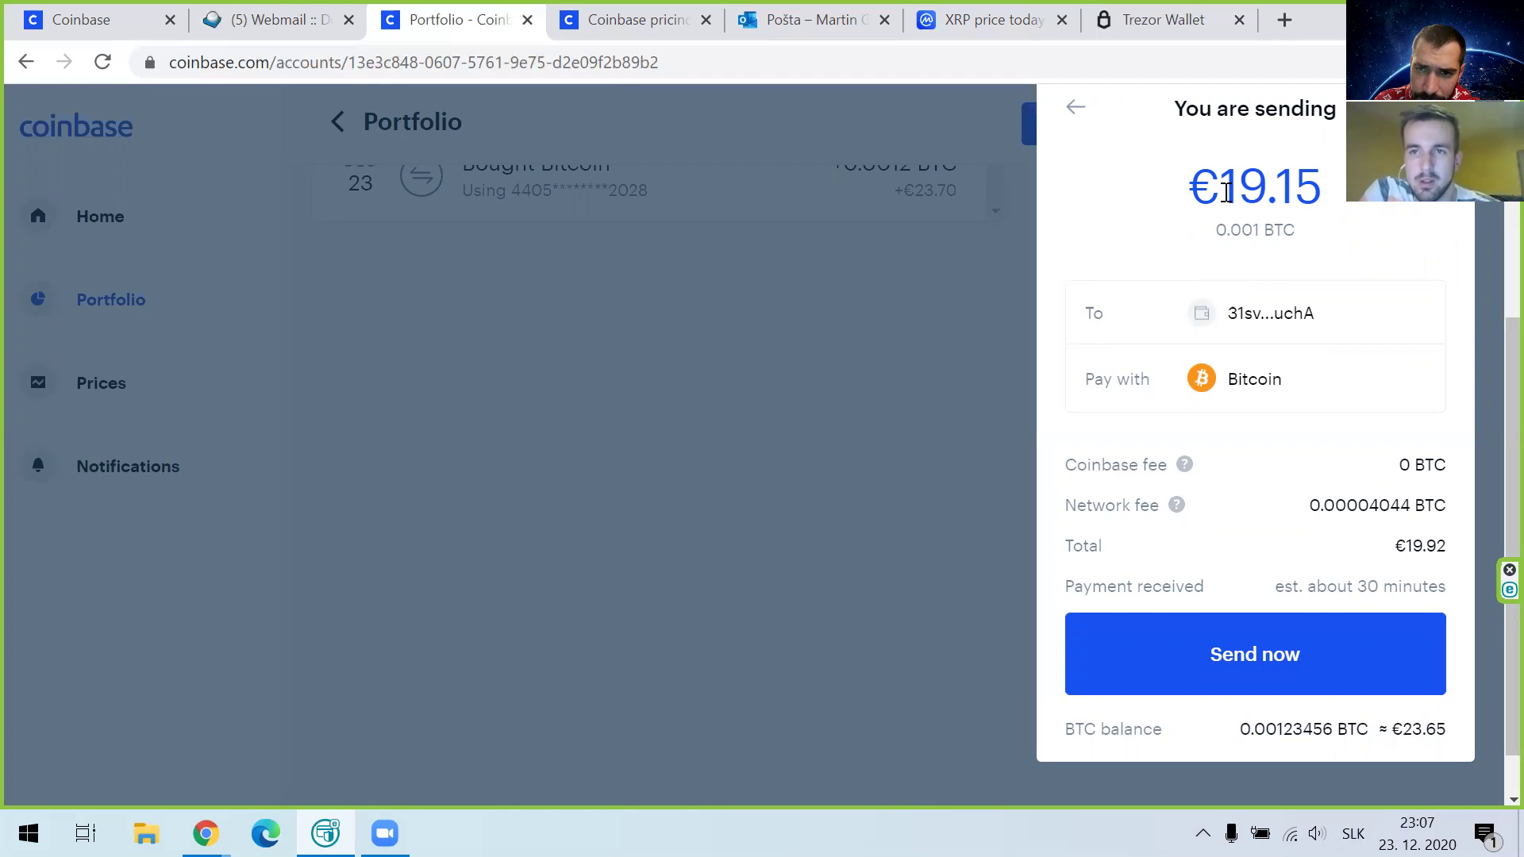
pyautogui.moveTo(1395, 545); pyautogui.dragTo(1453, 550)
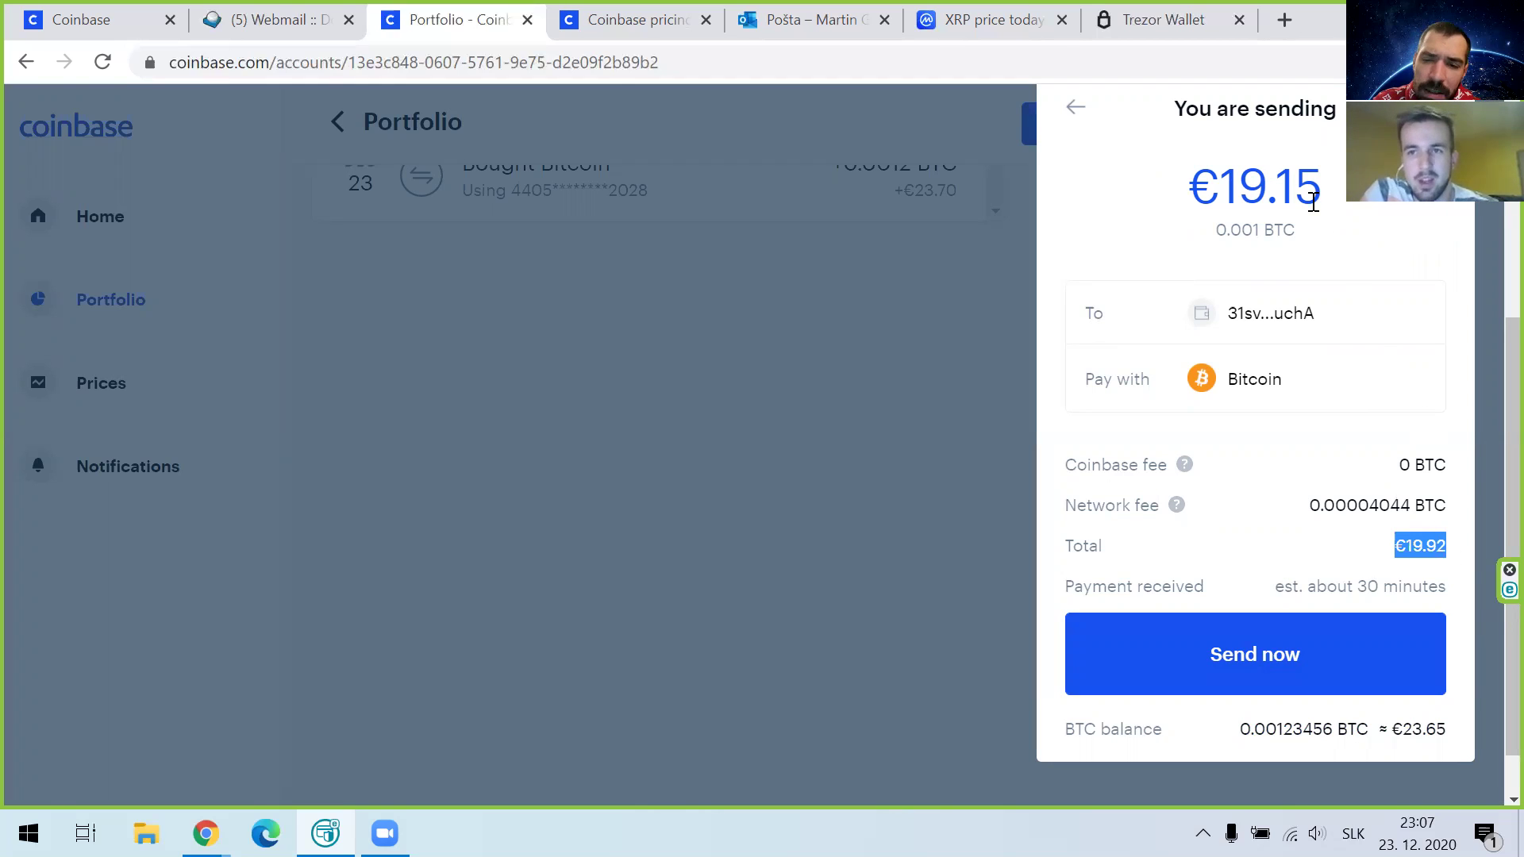
# - Send the 0.001 BTC to the Trezor address, confirming with the SMS two-step verification code
pyautogui.click(1295, 661)
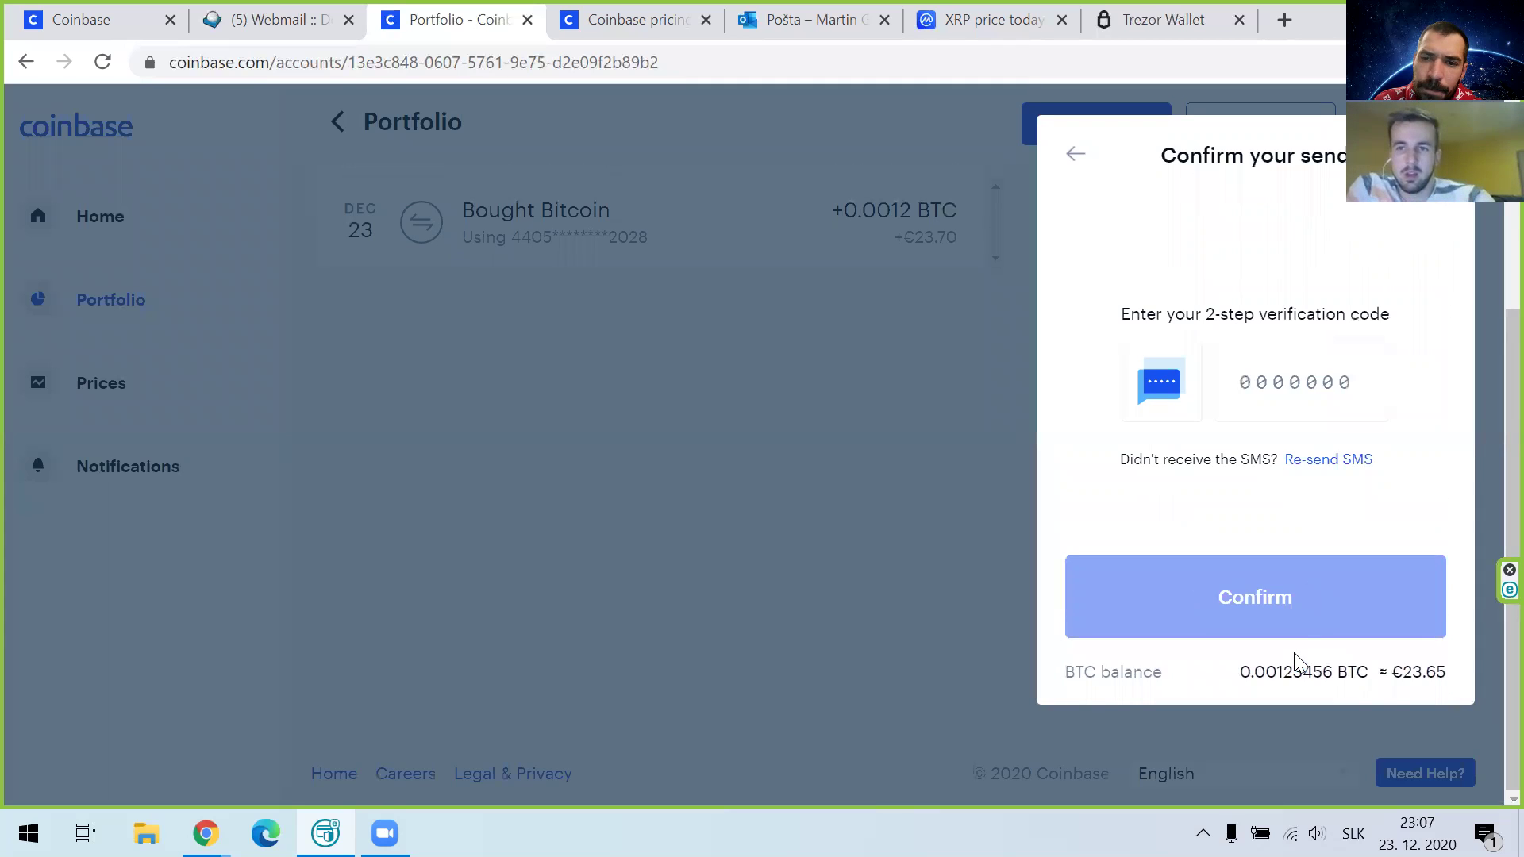
pyautogui.click(1275, 379)
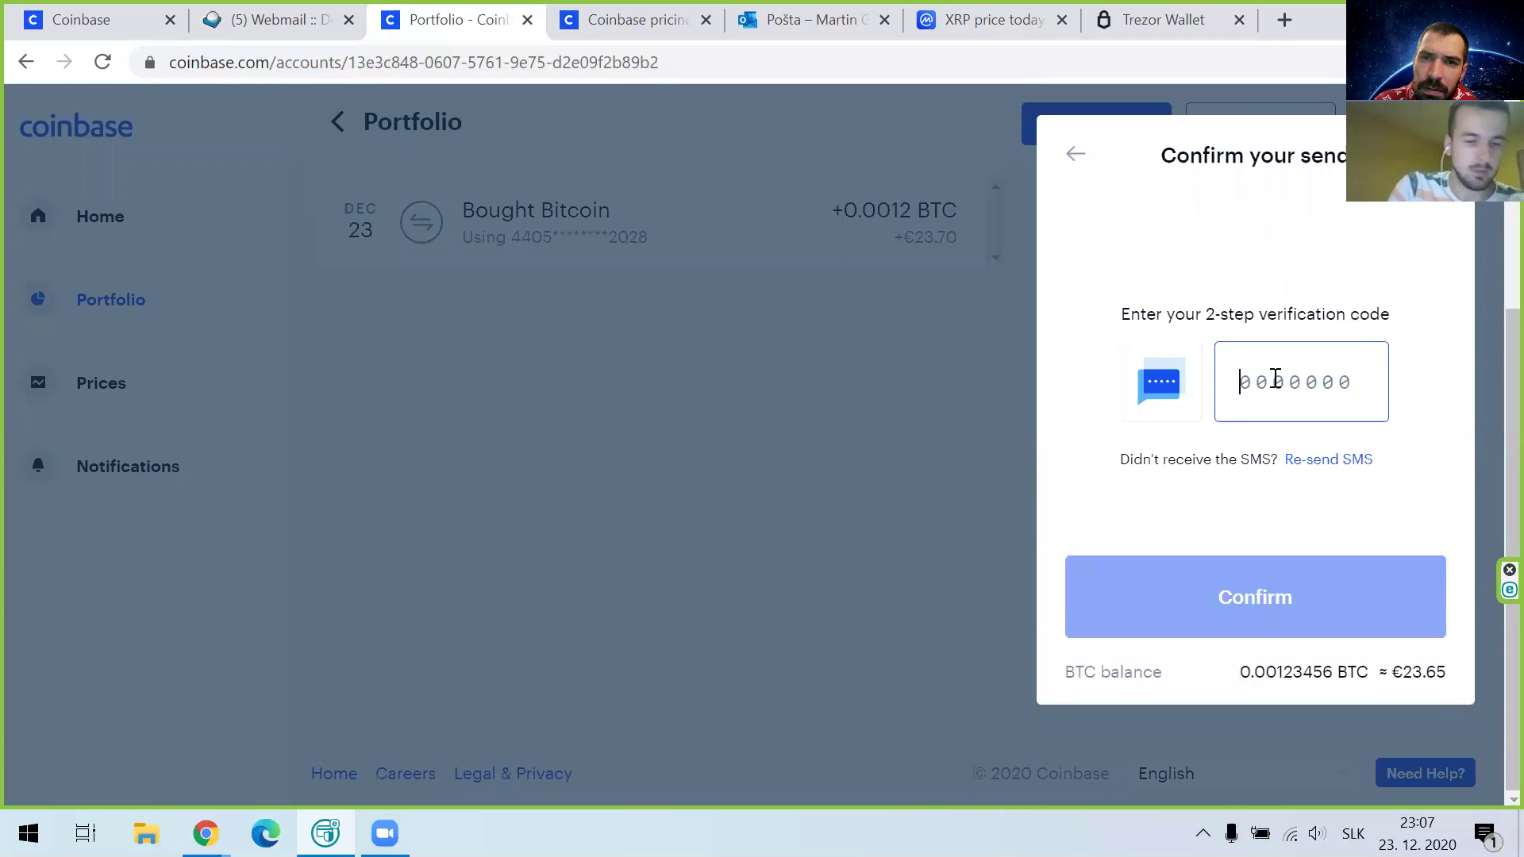
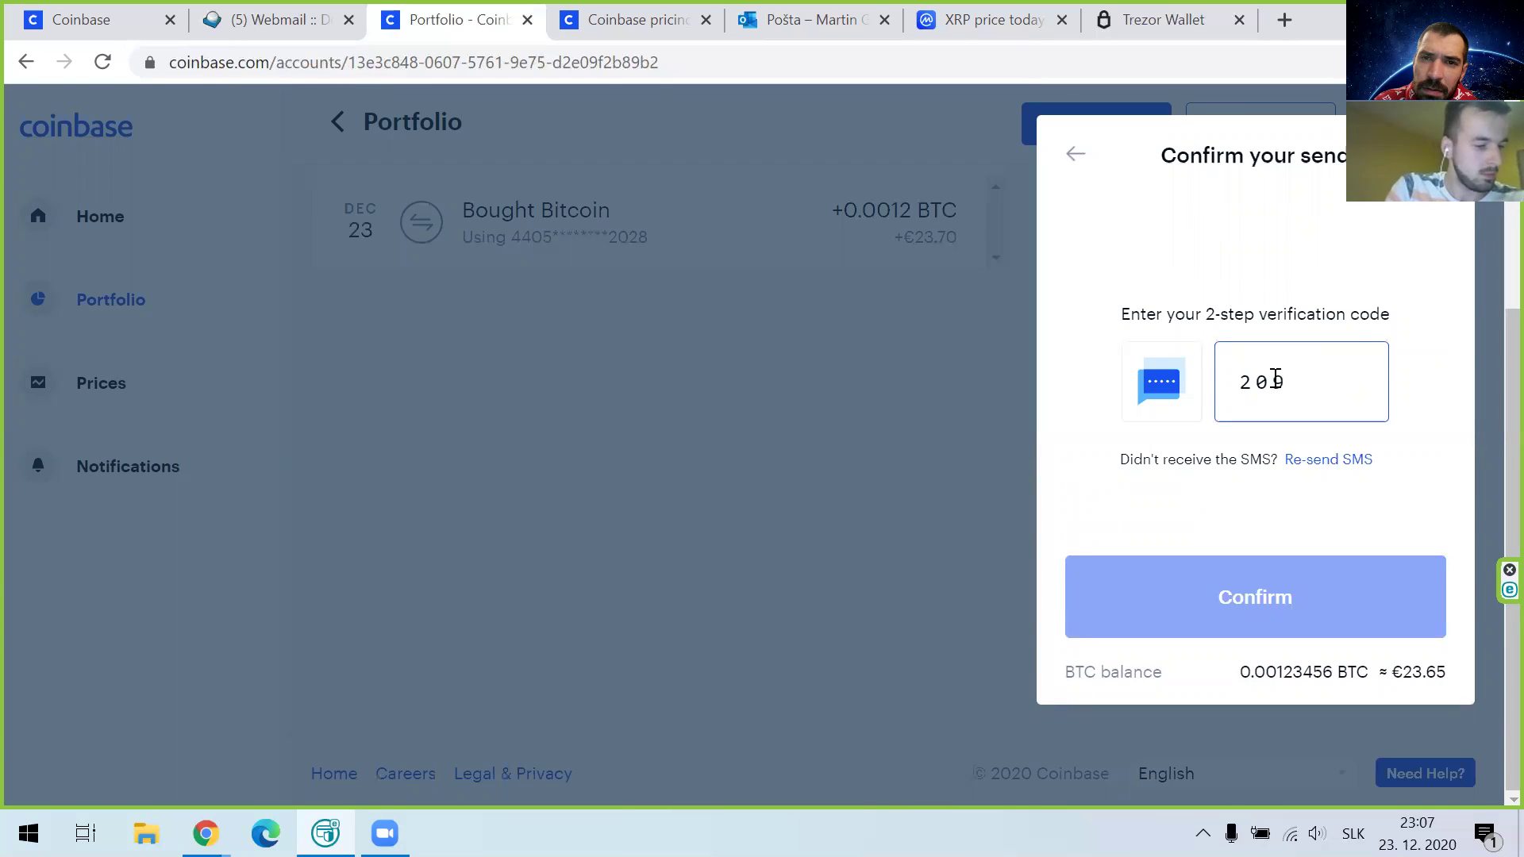
pyautogui.click(1237, 597)
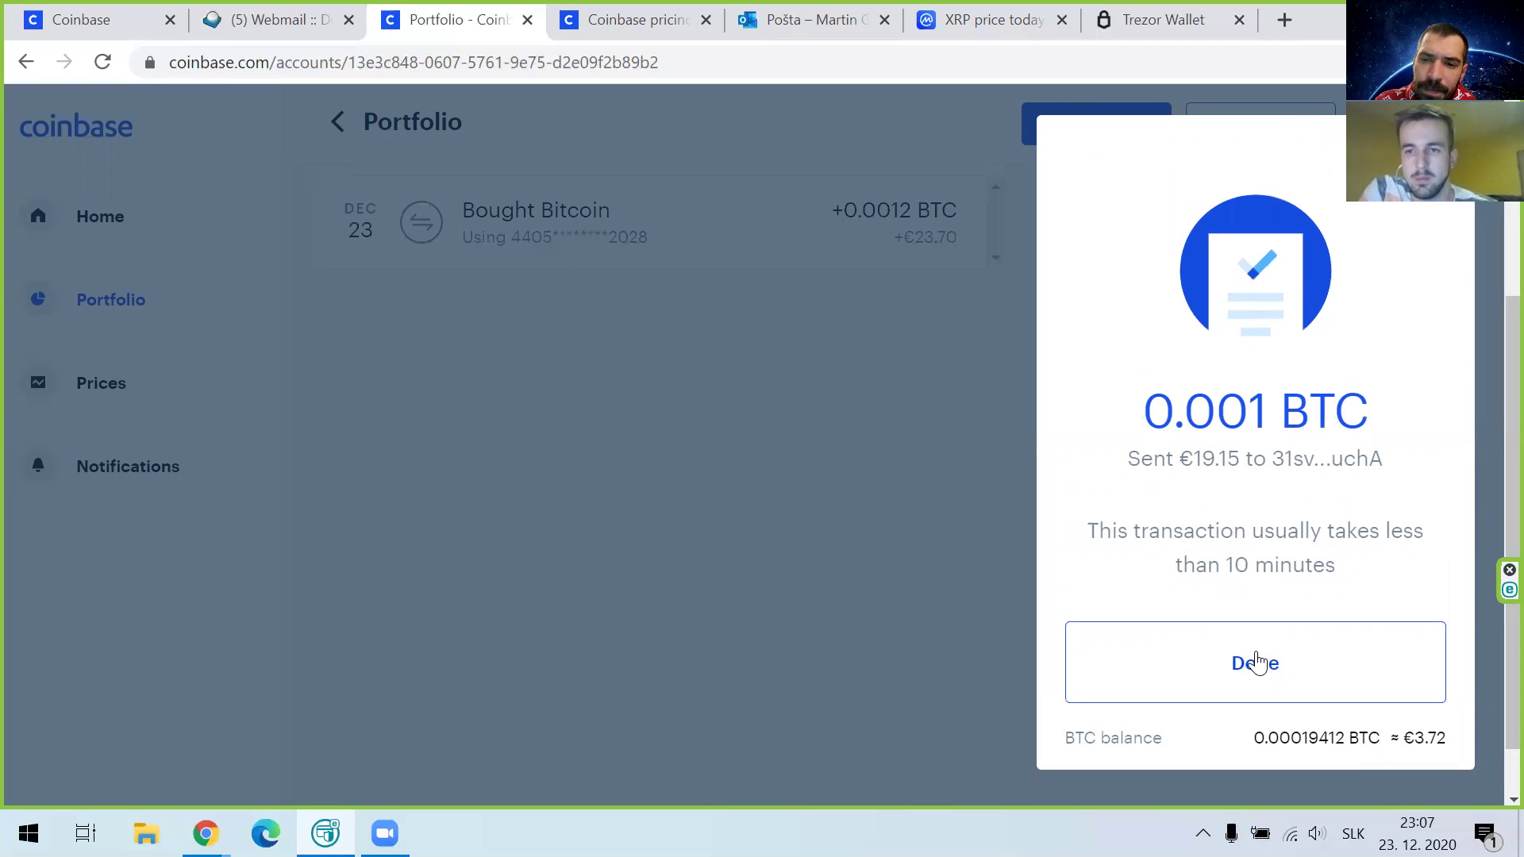
# - Dismiss the success message and find the 0.001 BTC send listed as Pending in the Bitcoin wallet
pyautogui.click(1256, 663)
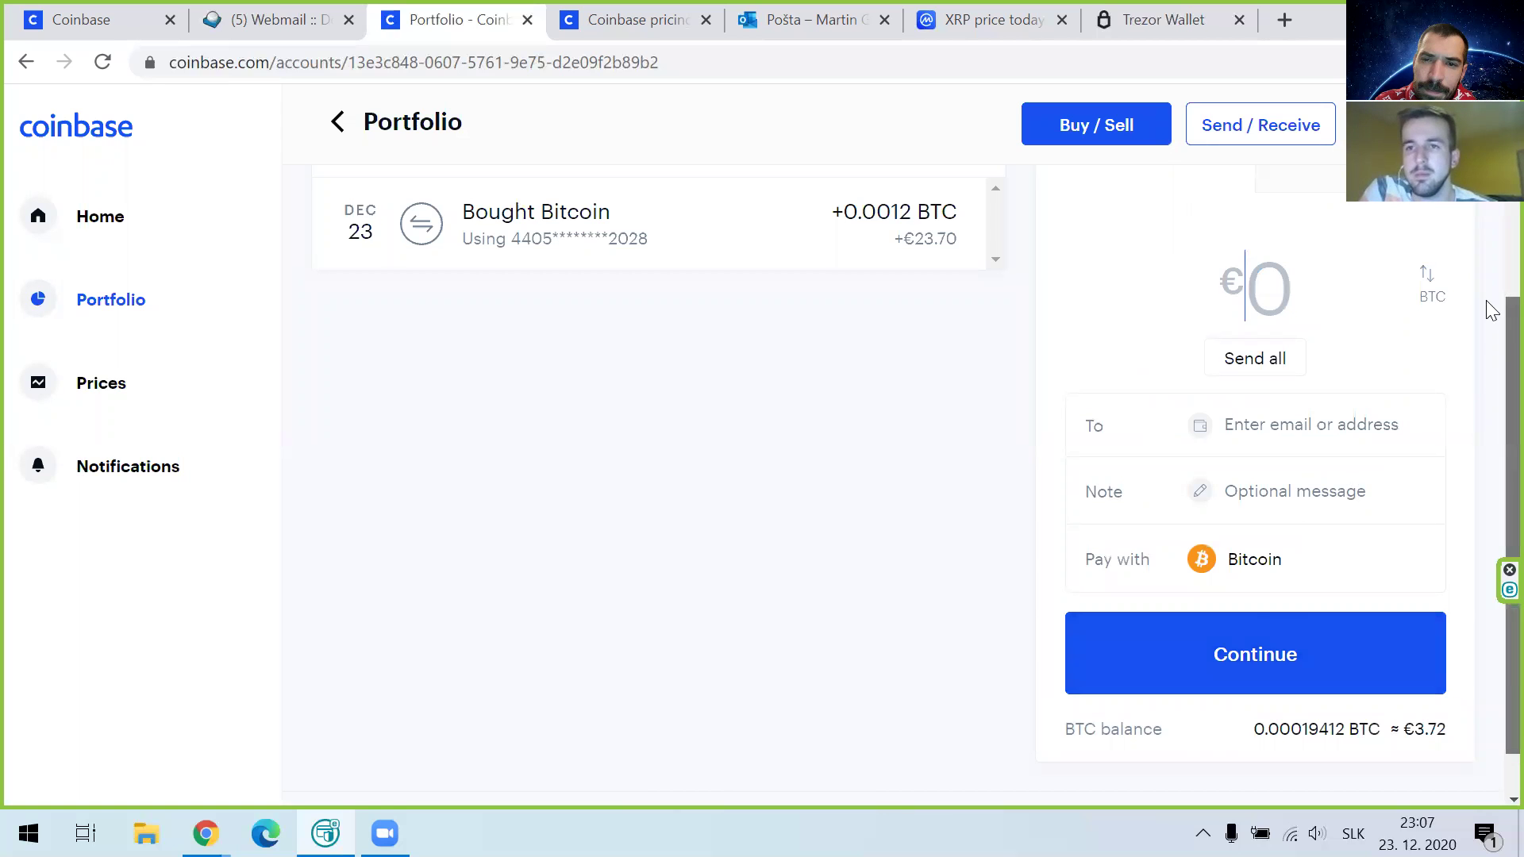
pyautogui.scroll(4, 1491, 310)
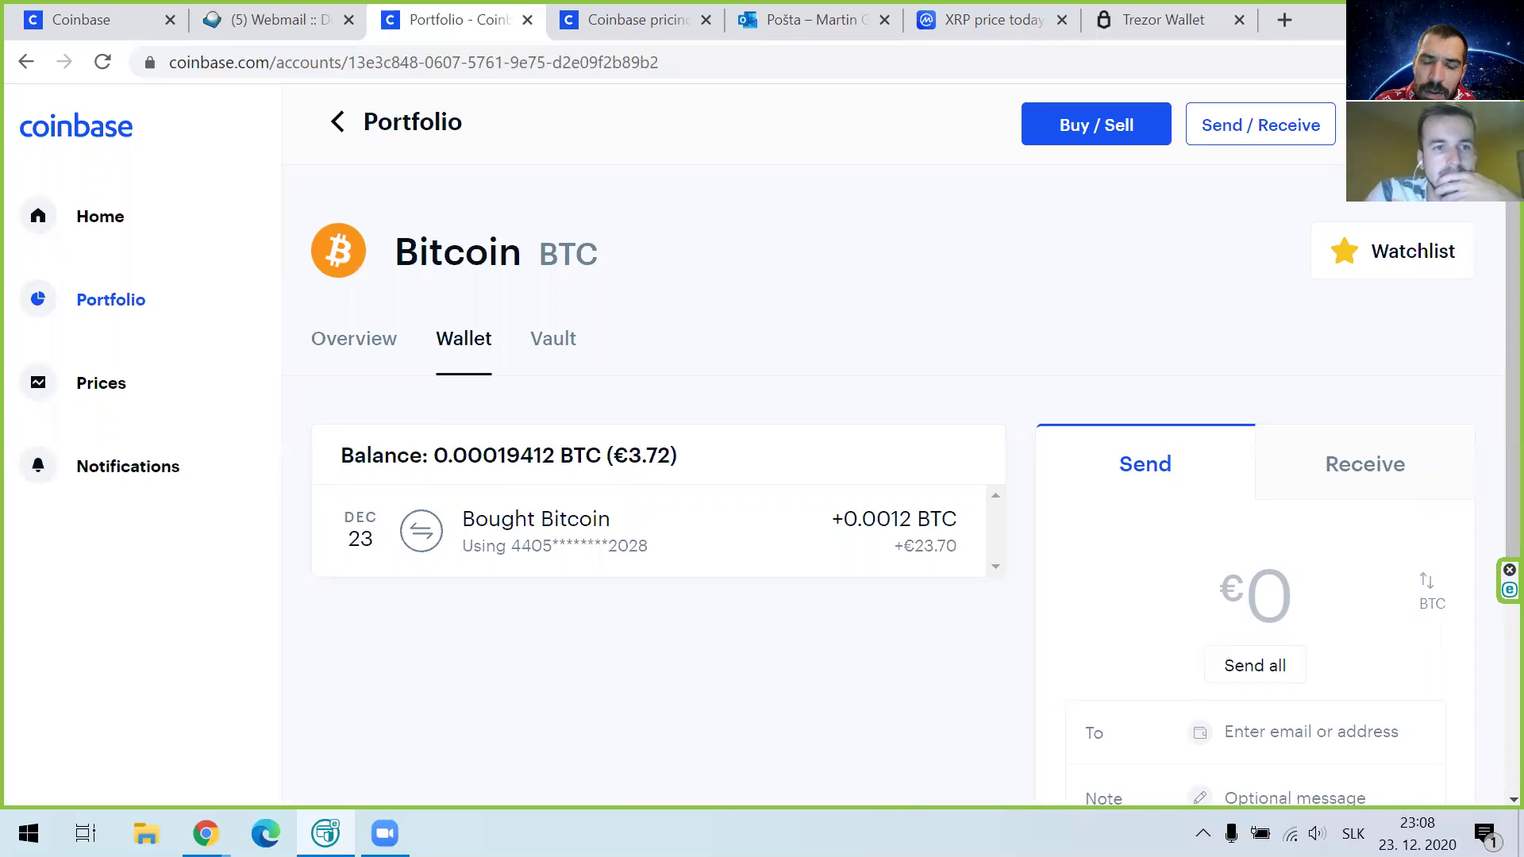
pyautogui.click(1191, 21)
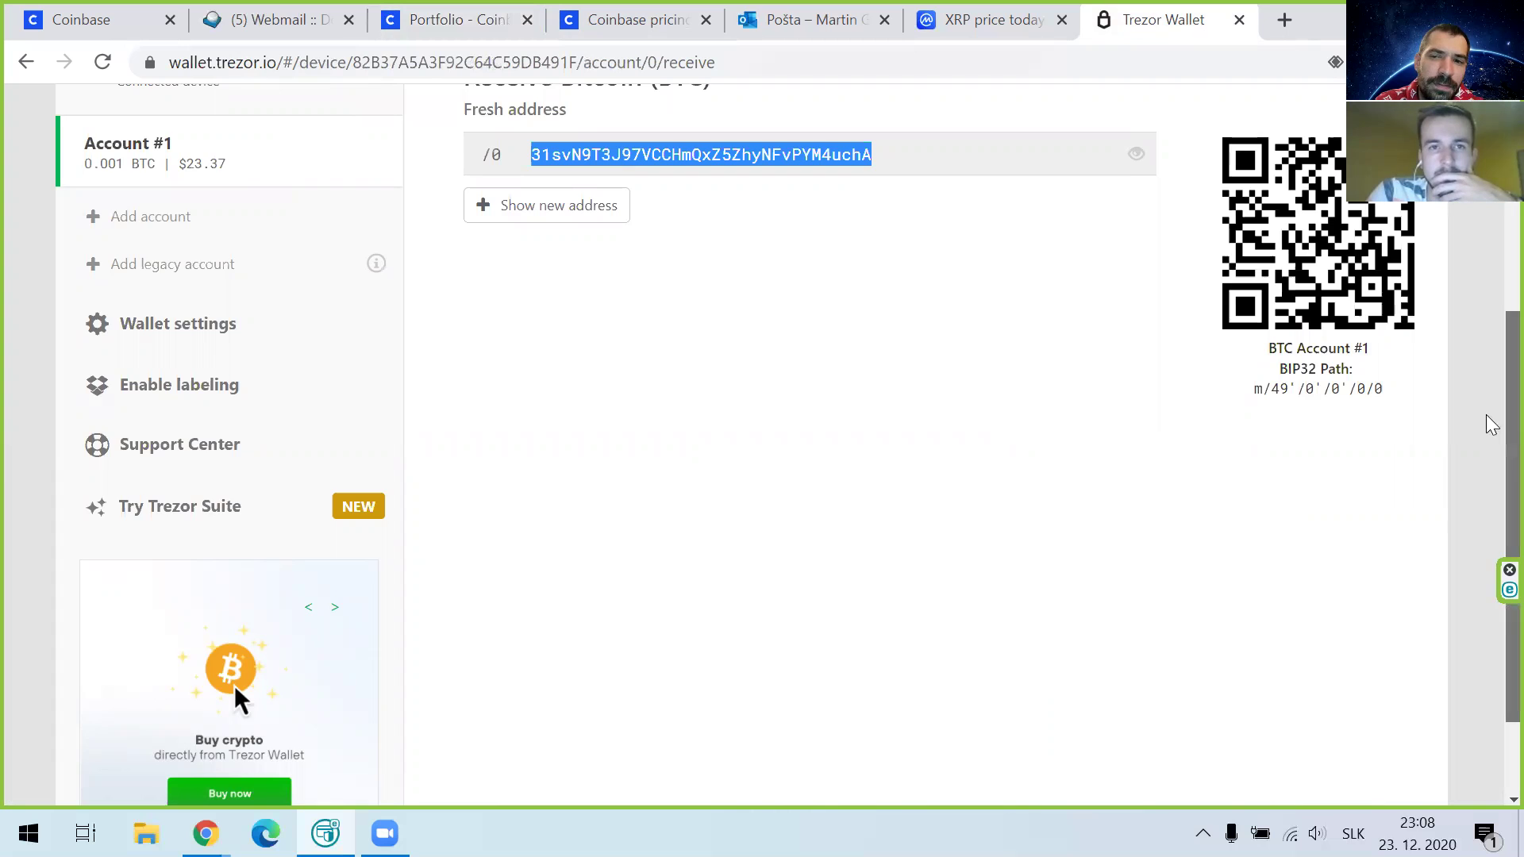
# - Scroll to the top of Trezor Wallet's Bitcoin Account #1 receive page
pyautogui.scroll(4, 1489, 373)
pyautogui.scroll(1, 1491, 242)
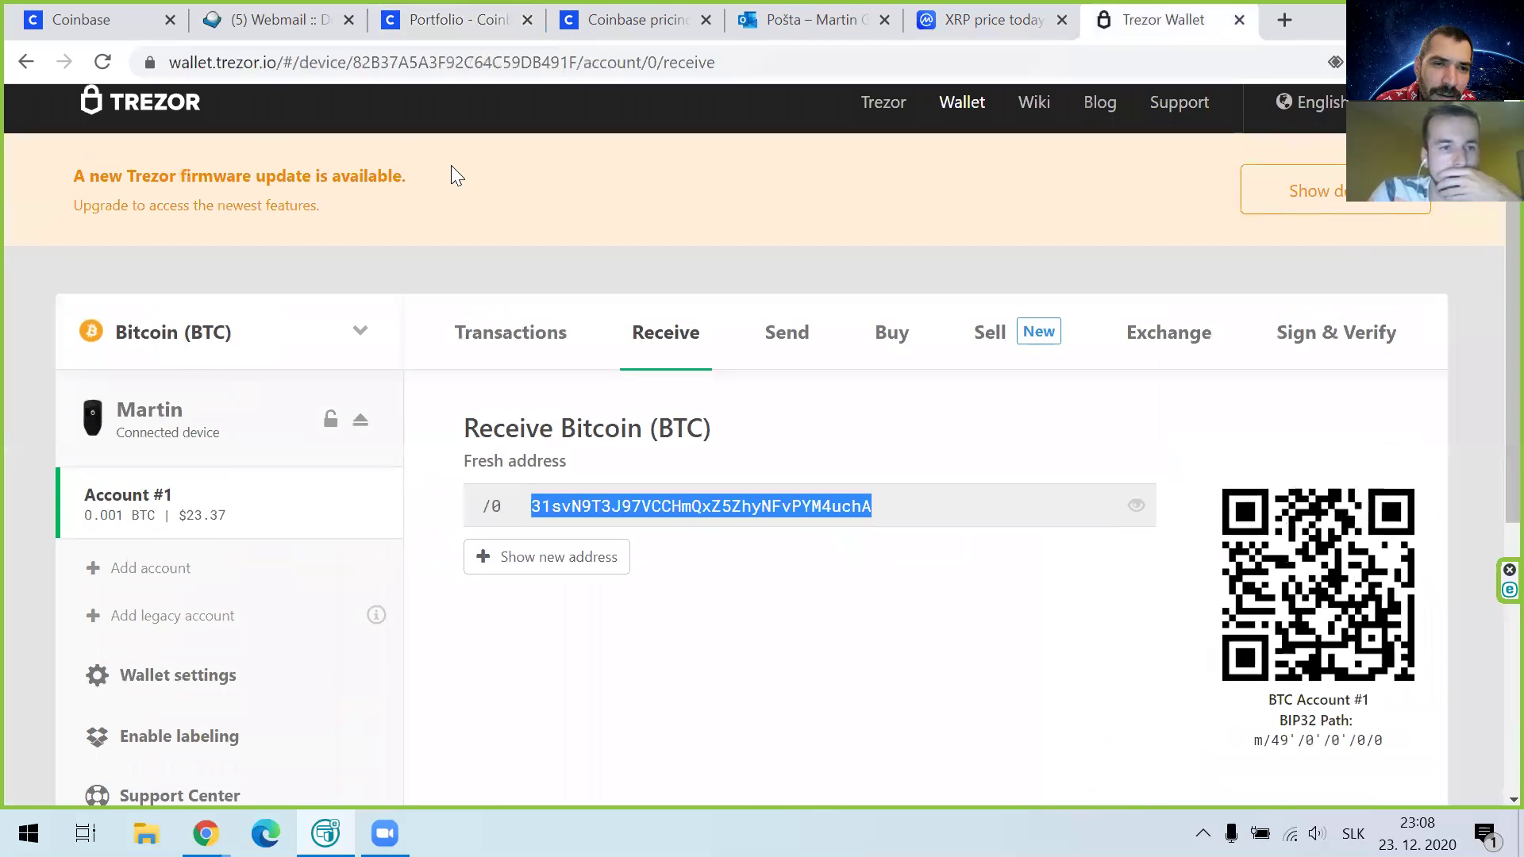